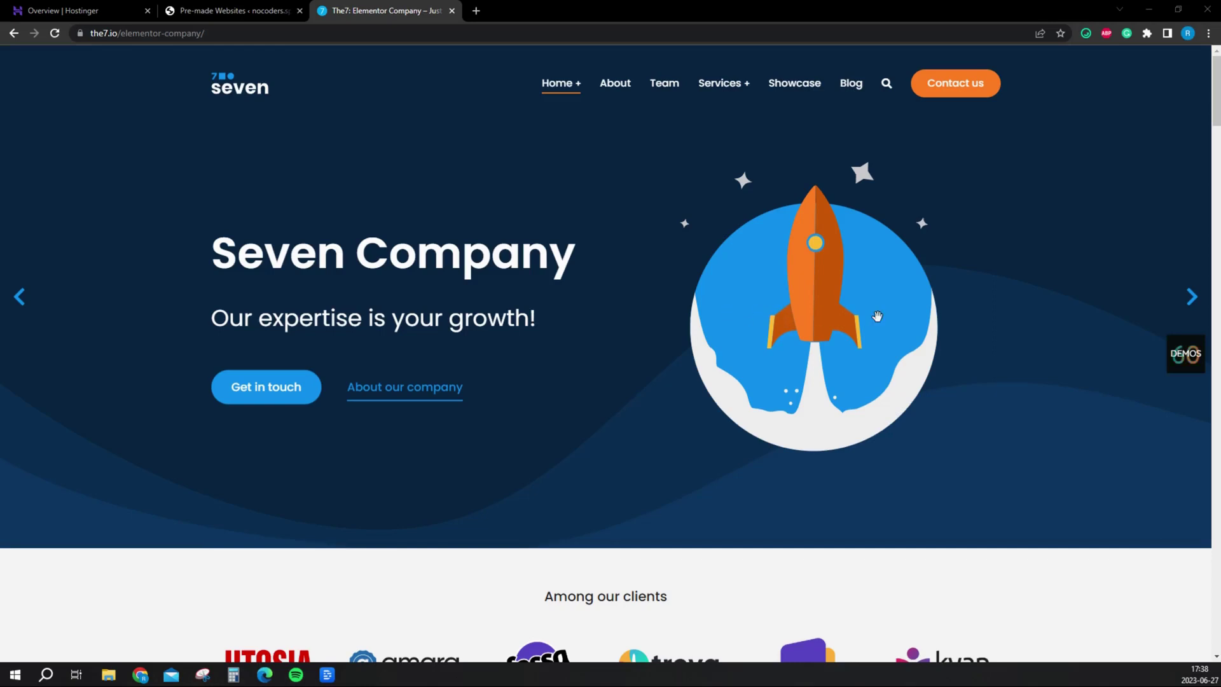
- Advance the Seven Company hero slider to Social media marketing, then scroll down to the blog section
{"action": "left_click", "coordinate": [1191, 296]}
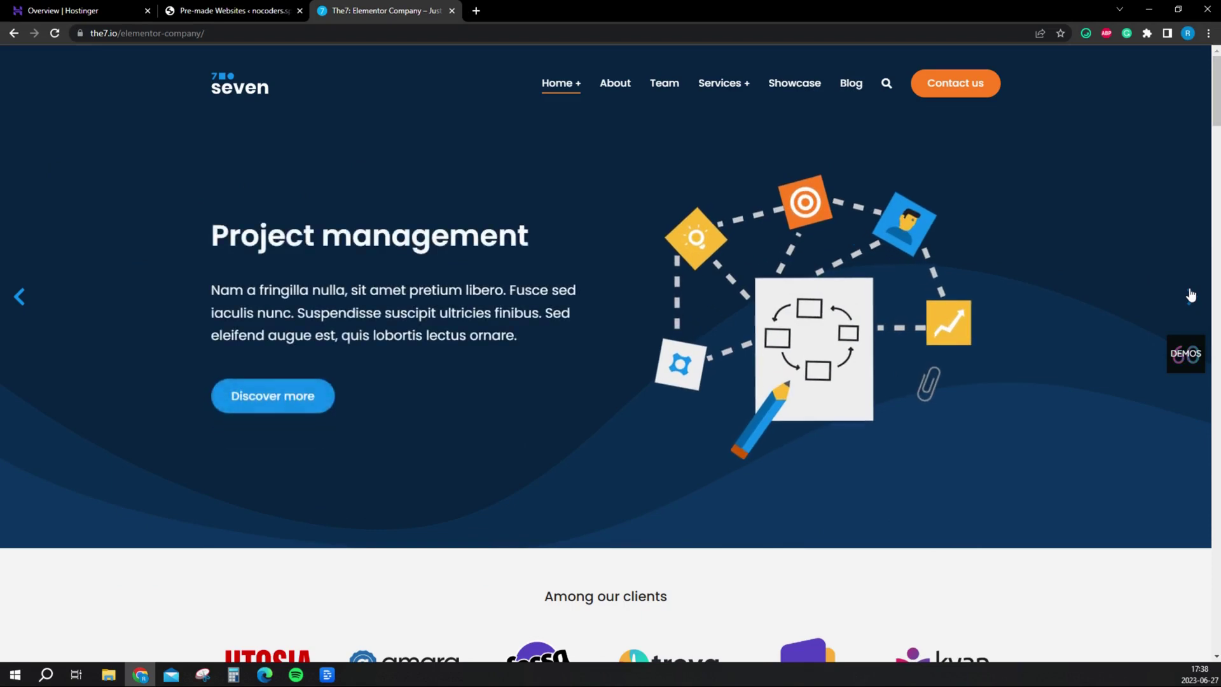
{"action": "left_click", "coordinate": [1191, 295]}
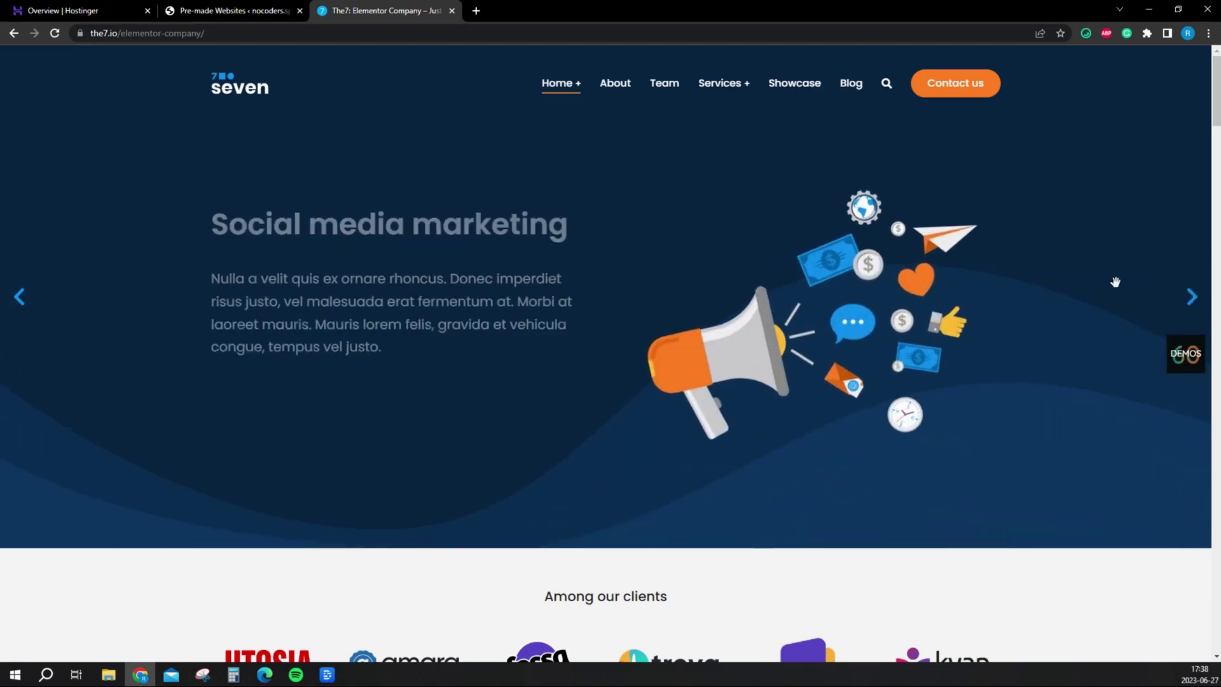
{"action": "scroll", "coordinate": [612, 267], "scroll_direction": "down", "scroll_amount": 6}
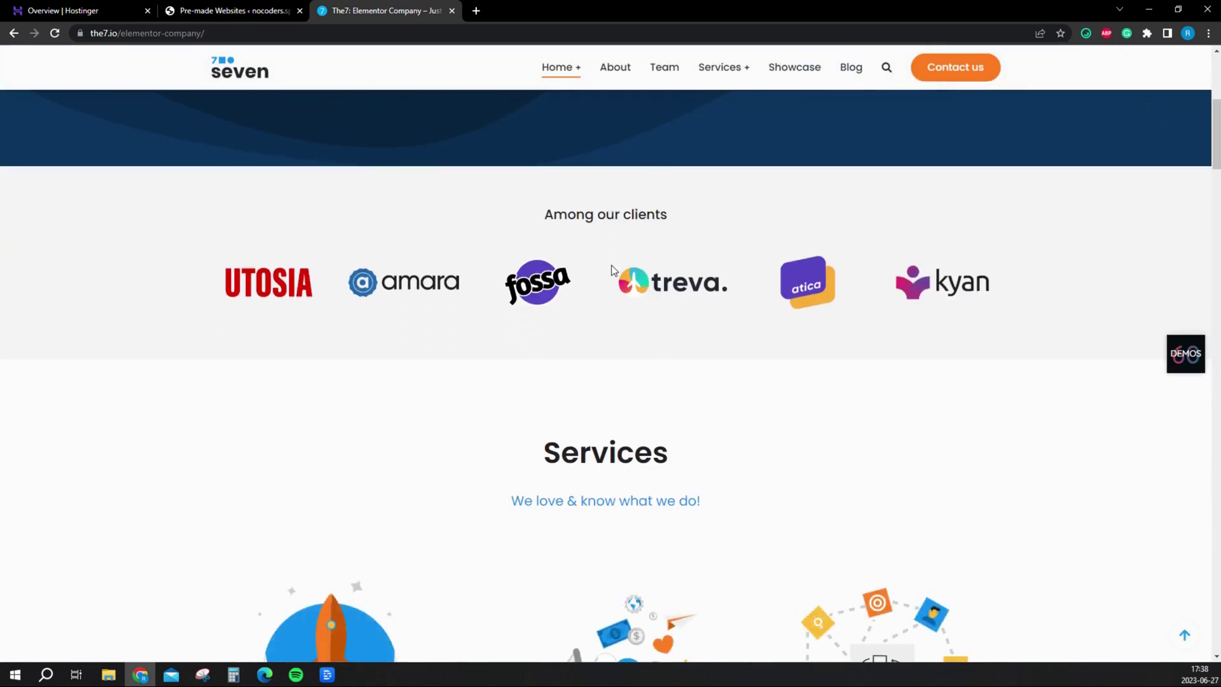
{"action": "scroll", "coordinate": [613, 270], "scroll_direction": "down", "scroll_amount": 8}
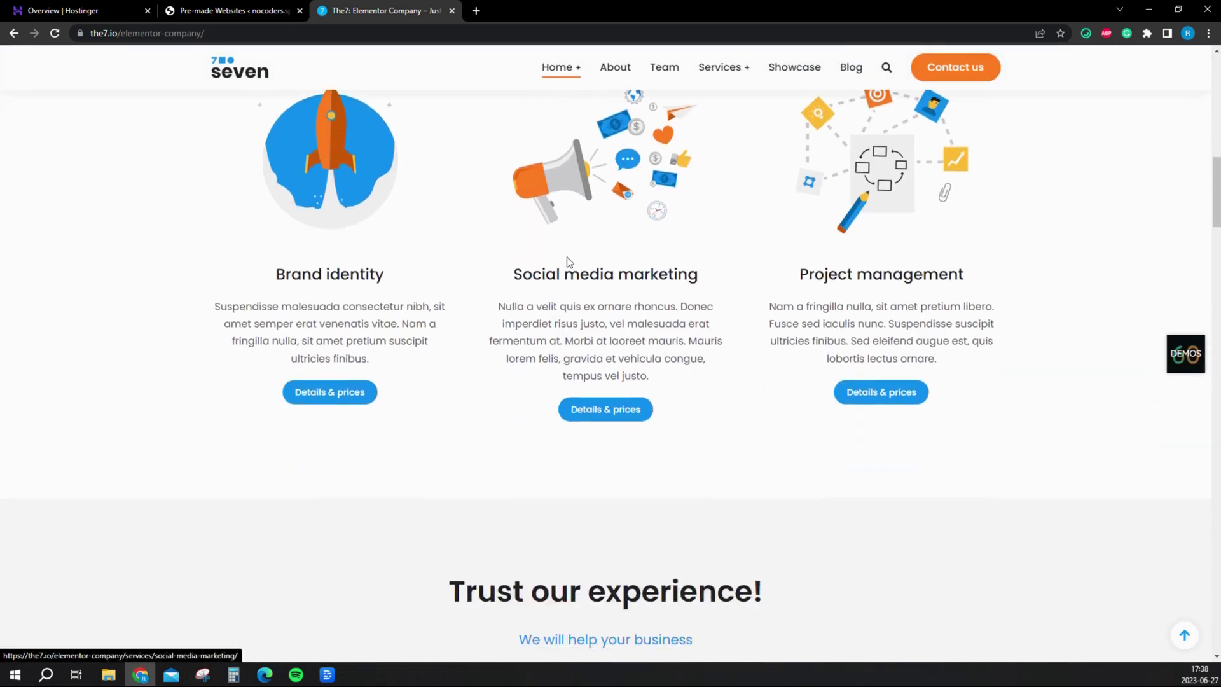
{"action": "scroll", "coordinate": [566, 257], "scroll_direction": "down", "scroll_amount": 10}
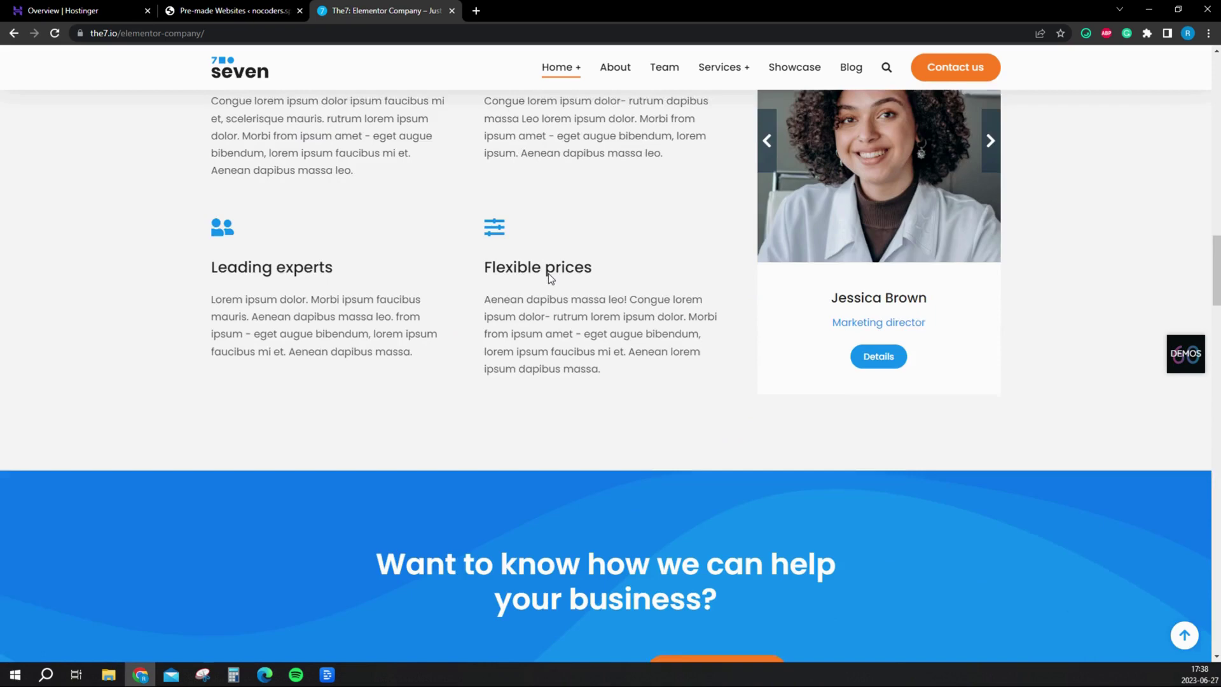
{"action": "scroll", "coordinate": [550, 278], "scroll_direction": "down", "scroll_amount": 11}
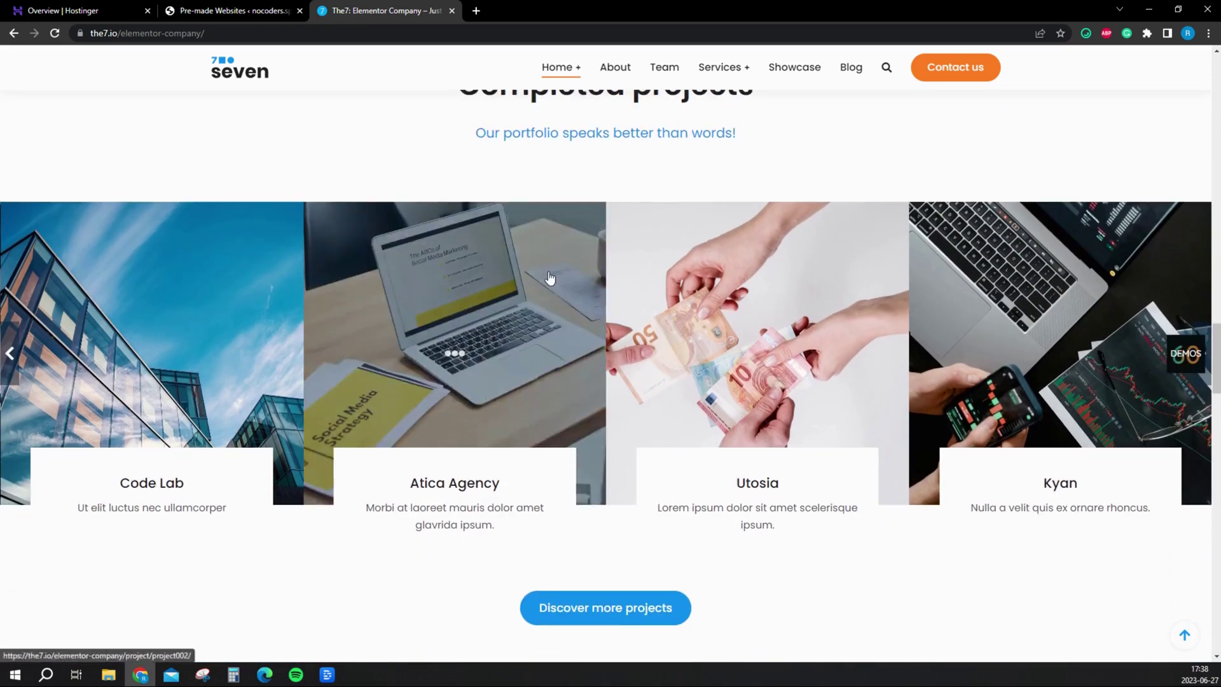
{"action": "scroll", "coordinate": [549, 278], "scroll_direction": "down", "scroll_amount": 6}
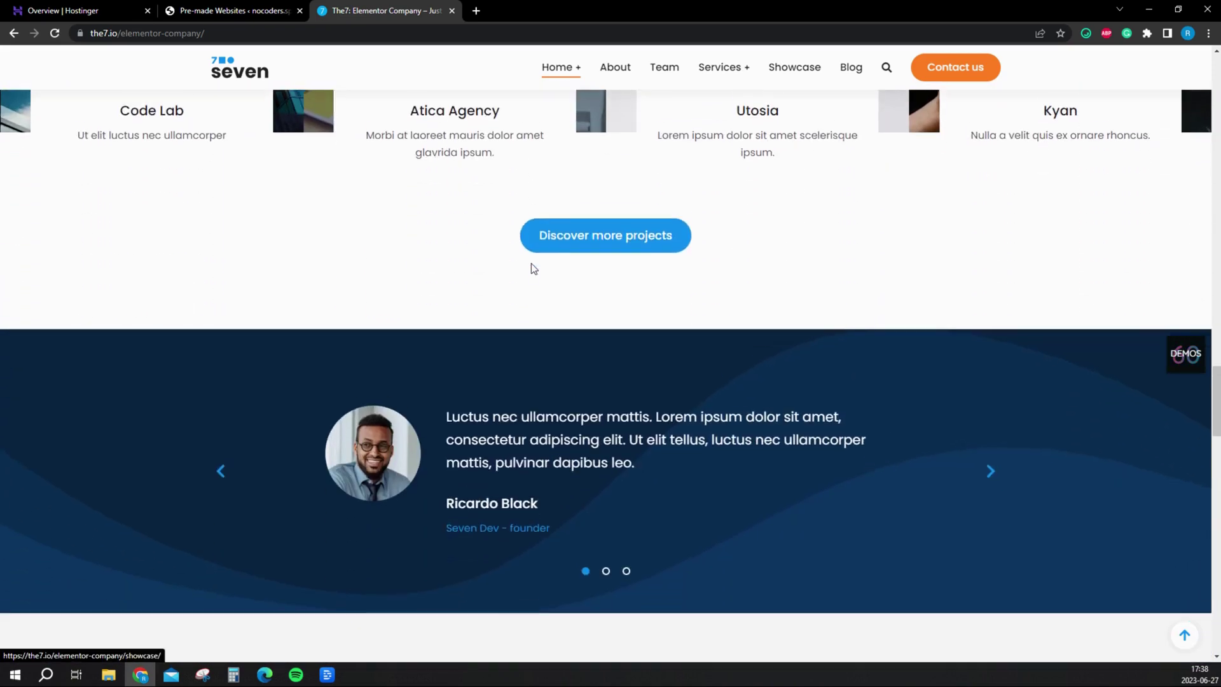
{"action": "scroll", "coordinate": [532, 267], "scroll_direction": "down", "scroll_amount": 7}
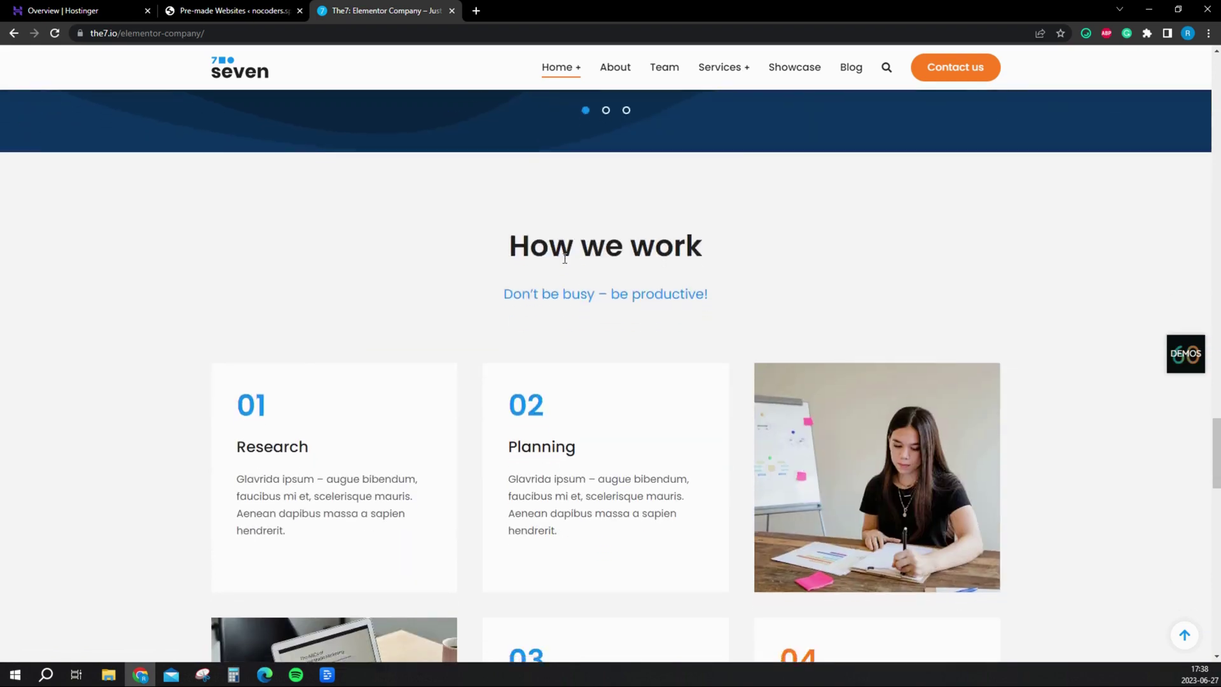
{"action": "scroll", "coordinate": [565, 259], "scroll_direction": "down", "scroll_amount": 5}
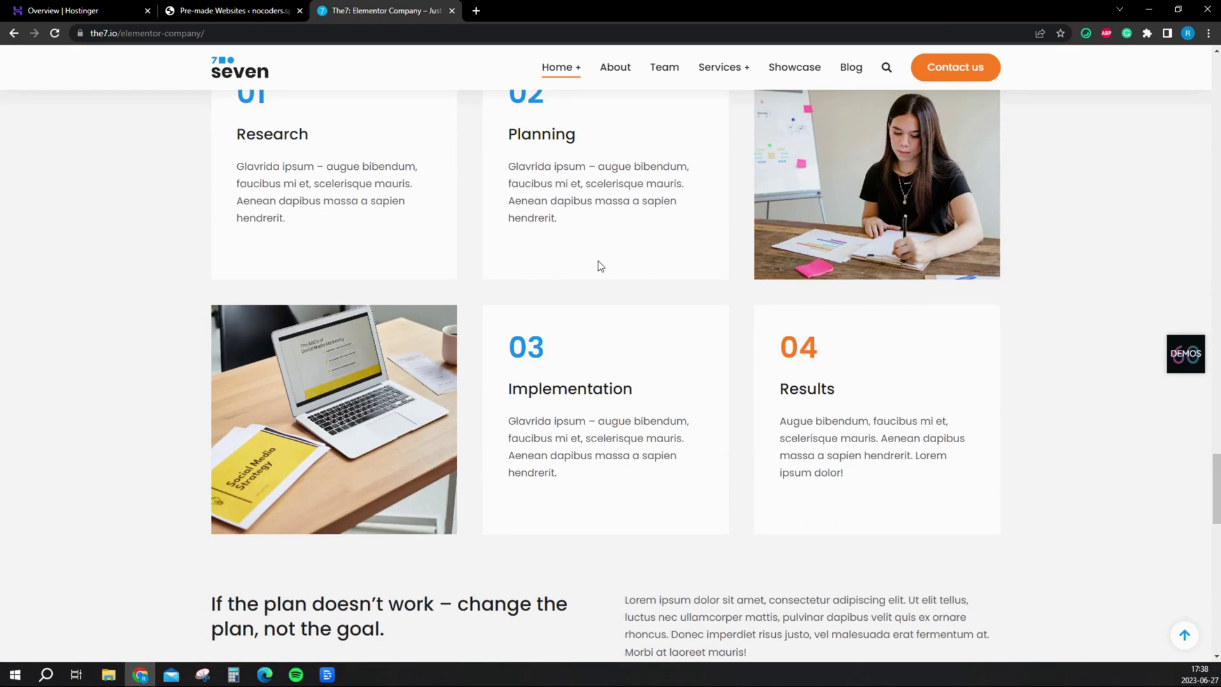
{"action": "scroll", "coordinate": [583, 309], "scroll_direction": "down", "scroll_amount": 4}
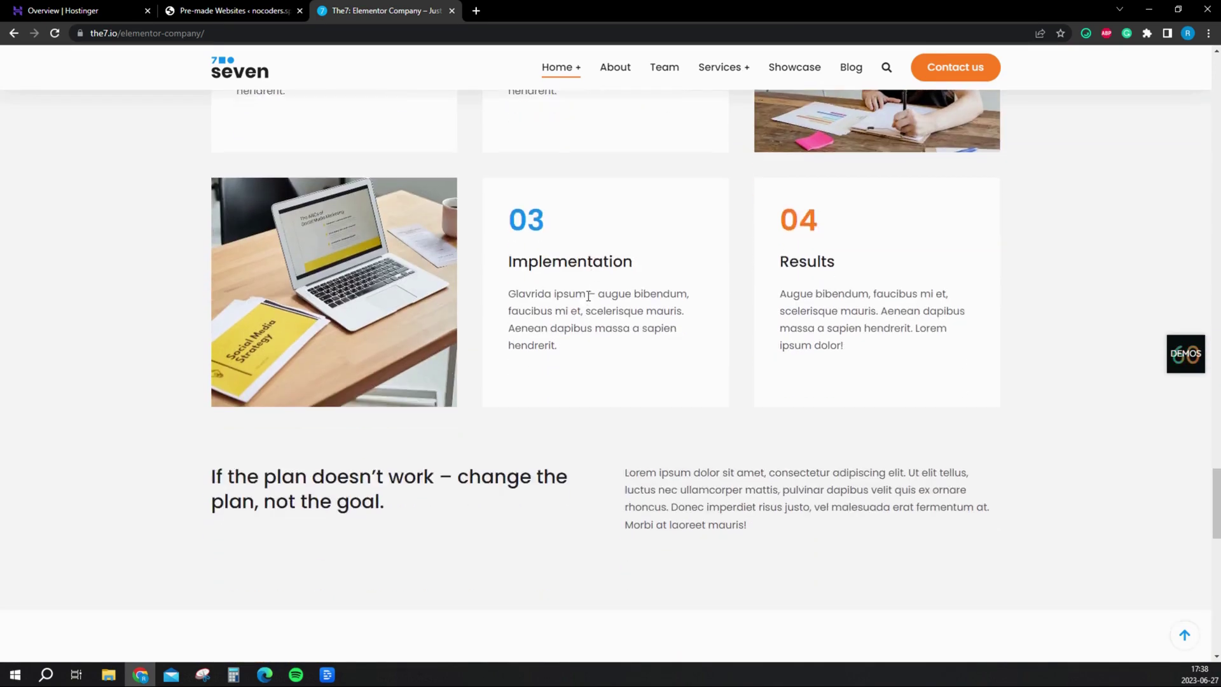
{"action": "scroll", "coordinate": [547, 293], "scroll_direction": "down", "scroll_amount": 8}
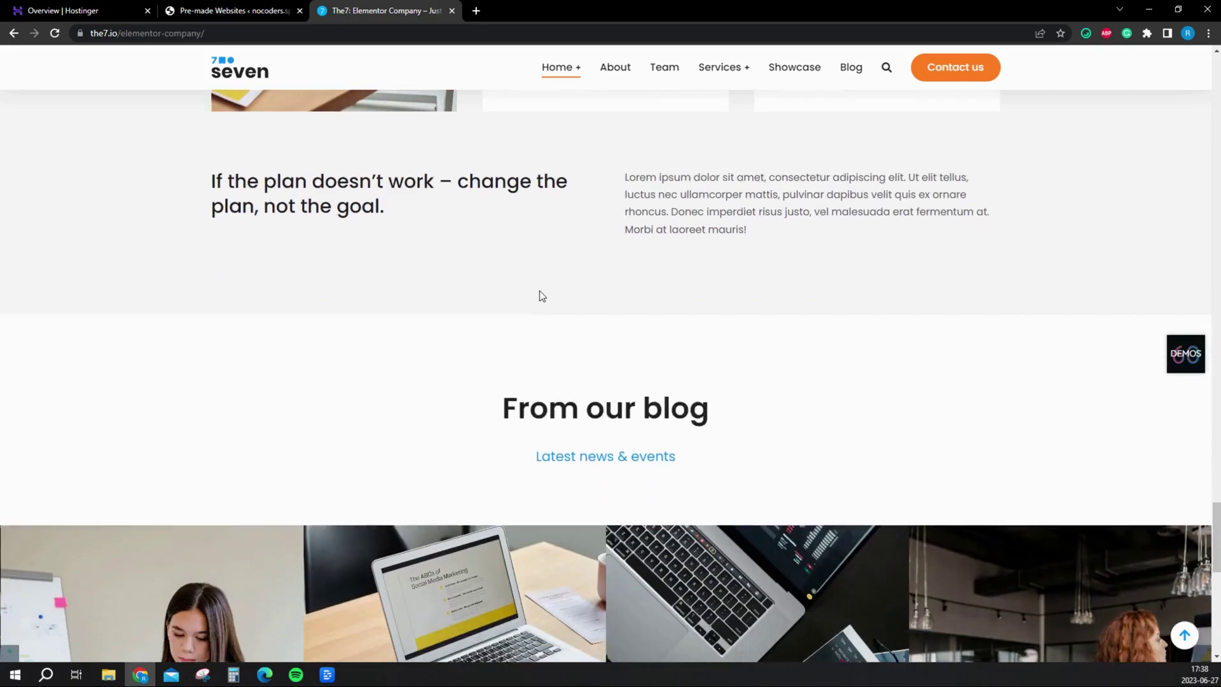
{"action": "scroll", "coordinate": [503, 275], "scroll_direction": "down", "scroll_amount": 1}
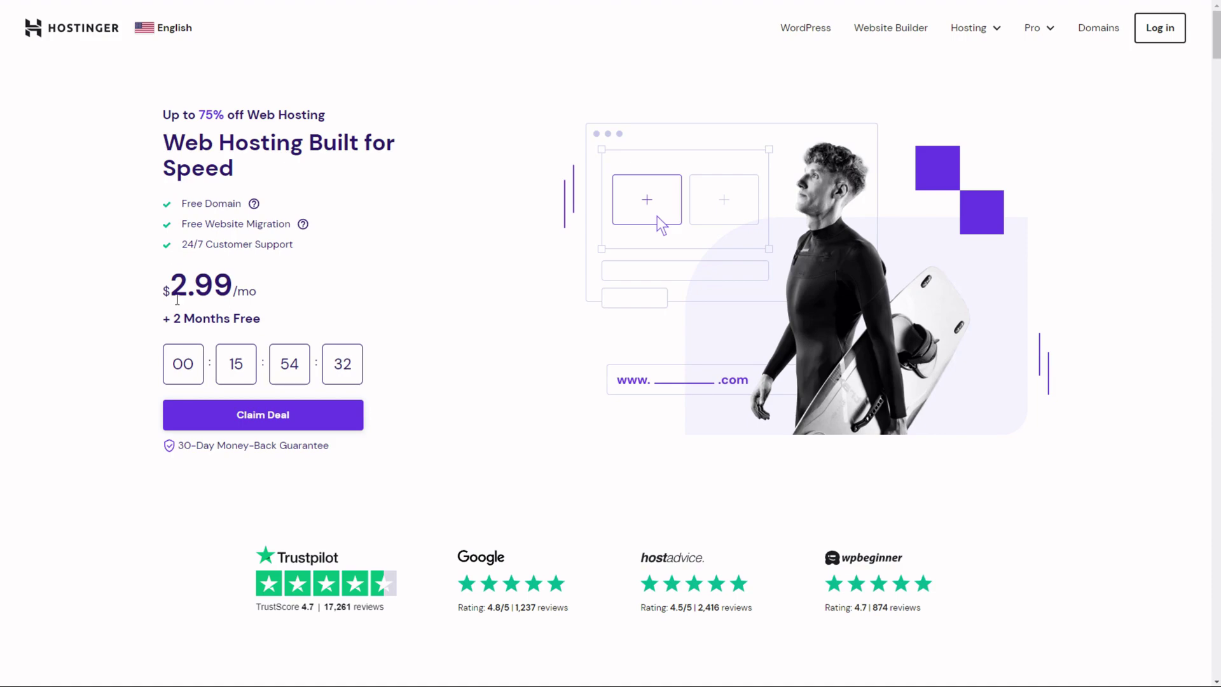
{"action": "scroll", "coordinate": [171, 280], "scroll_direction": "down", "scroll_amount": 5}
{"action": "scroll", "coordinate": [168, 291], "scroll_direction": "down", "scroll_amount": 3}
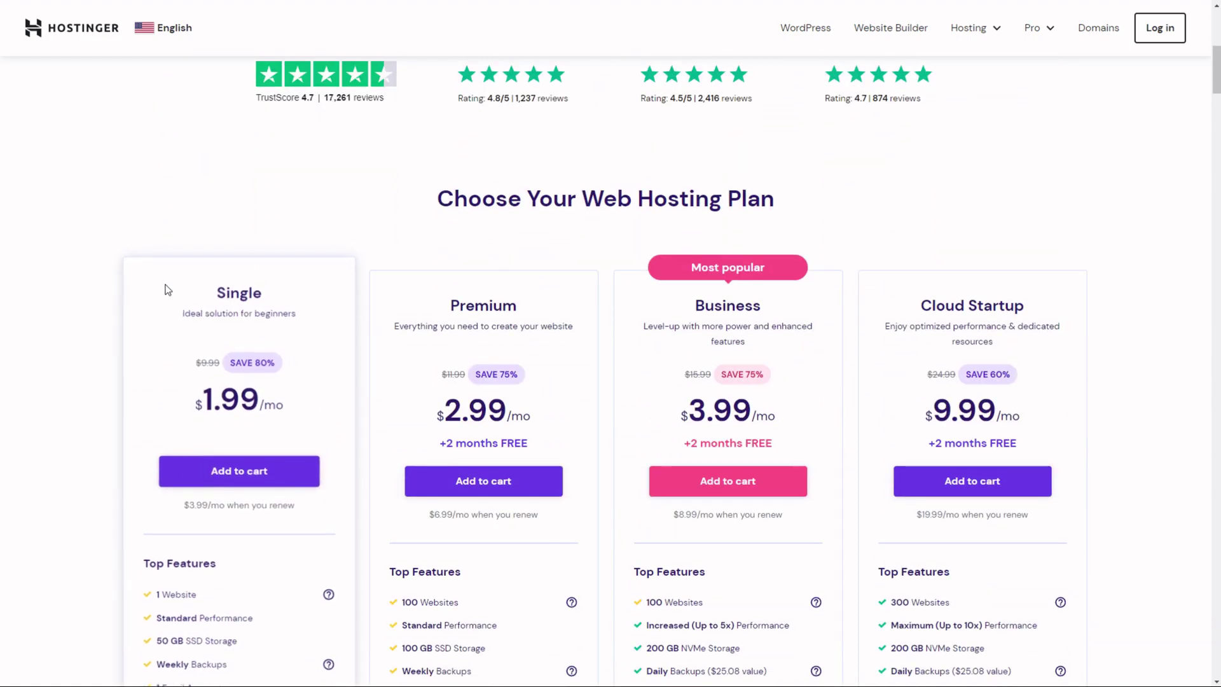
{"action": "scroll", "coordinate": [195, 297], "scroll_direction": "down", "scroll_amount": 1}
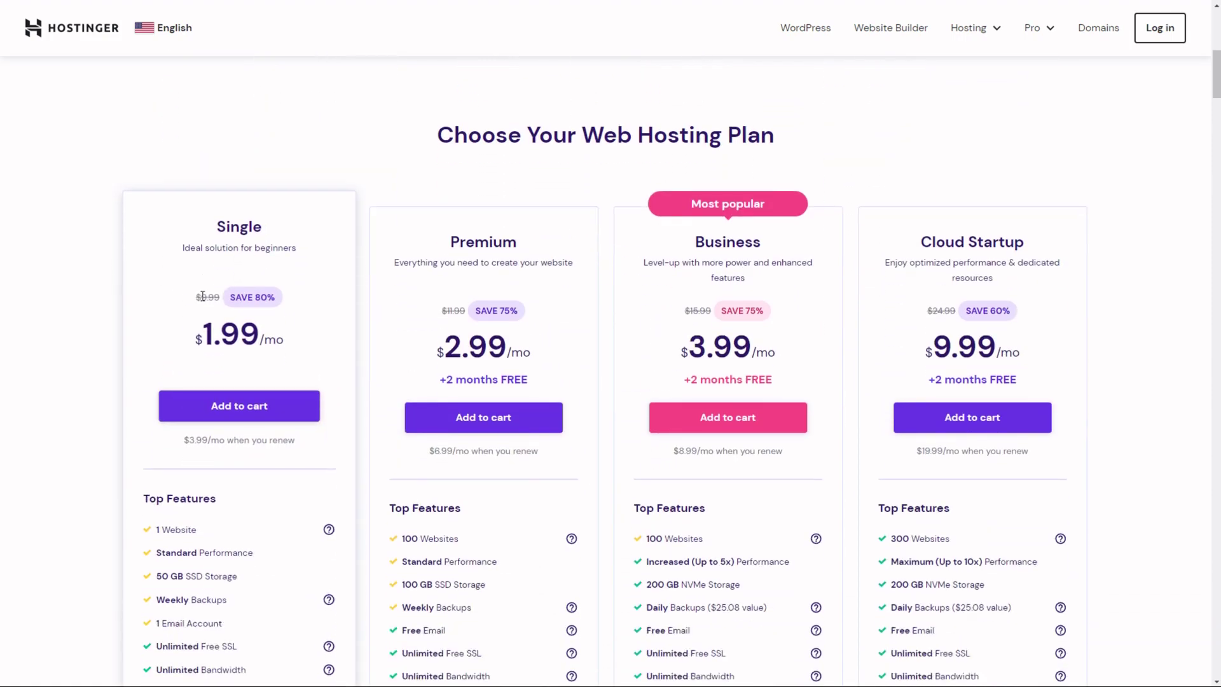
{"action": "left_click_drag", "start_coordinate": [214, 227], "coordinate": [300, 260]}
{"action": "left_click", "coordinate": [199, 244]}
{"action": "left_click_drag", "start_coordinate": [199, 333], "coordinate": [267, 335]}
{"action": "left_click", "coordinate": [226, 364]}
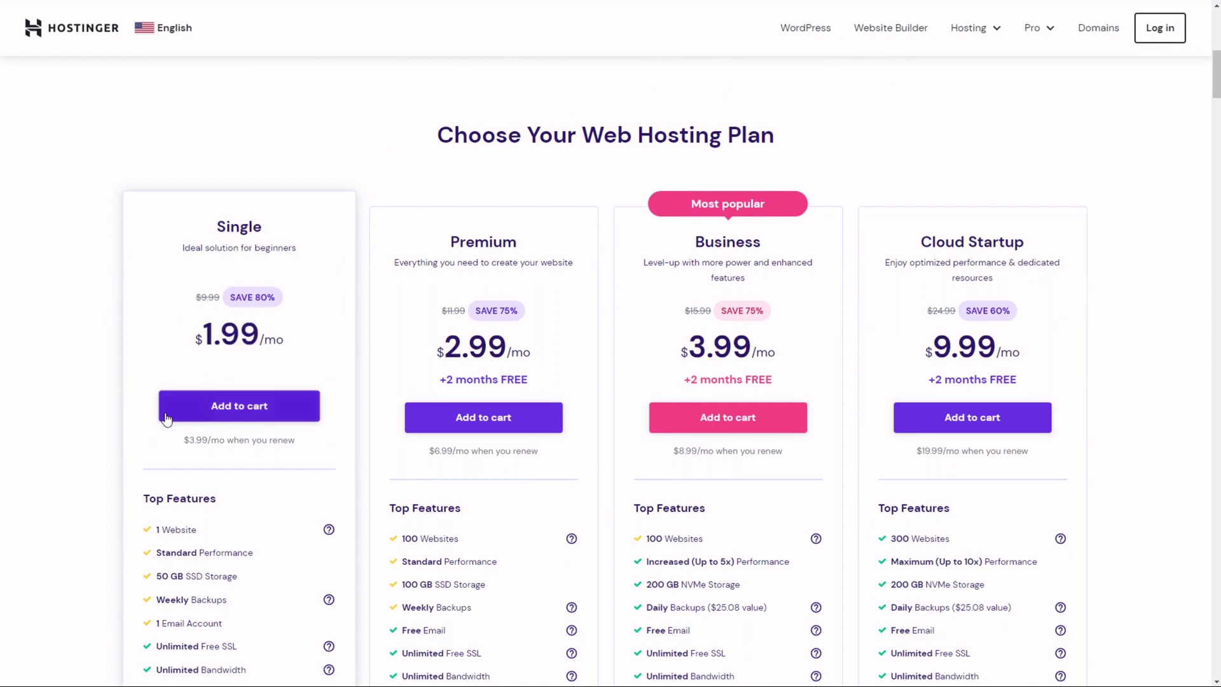
{"action": "scroll", "coordinate": [197, 388], "scroll_direction": "down", "scroll_amount": 1}
{"action": "left_click_drag", "start_coordinate": [199, 166], "coordinate": [295, 265]}
{"action": "left_click", "coordinate": [191, 463]}
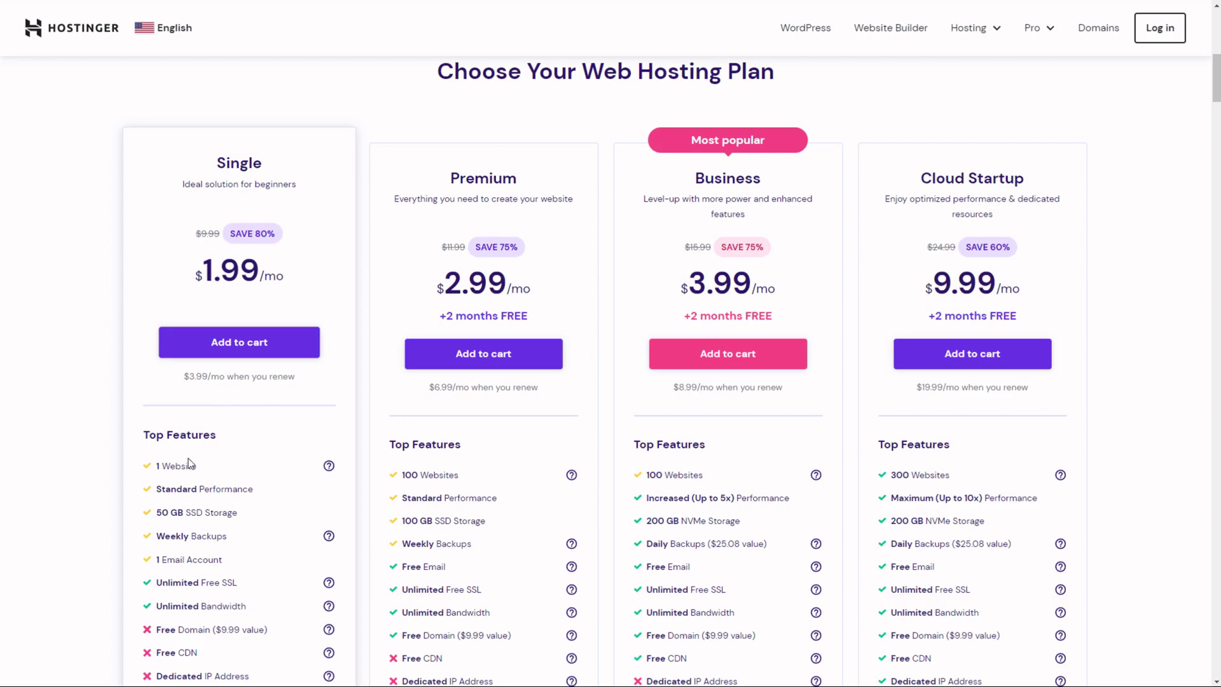
{"action": "left_click_drag", "start_coordinate": [148, 467], "coordinate": [205, 468]}
{"action": "left_click", "coordinate": [168, 470]}
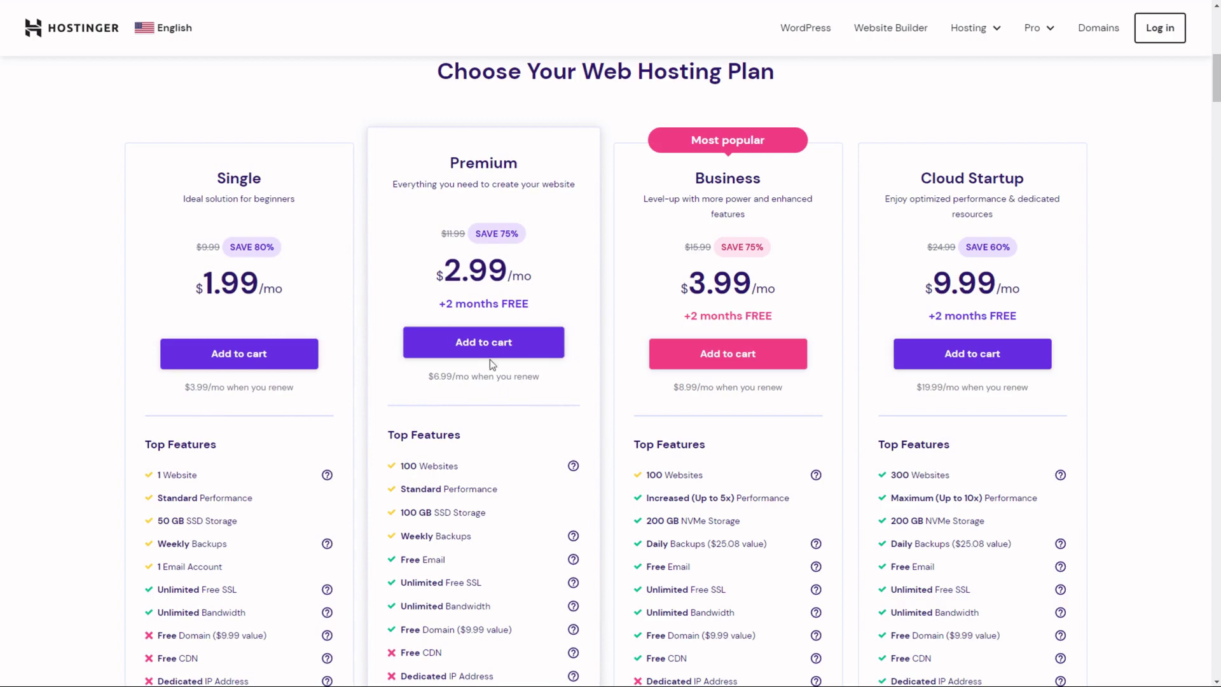
{"action": "left_click_drag", "start_coordinate": [444, 267], "coordinate": [522, 254]}
{"action": "left_click", "coordinate": [432, 365]}
{"action": "left_click_drag", "start_coordinate": [401, 466], "coordinate": [456, 467]}
{"action": "left_click", "coordinate": [459, 466]}
{"action": "scroll", "coordinate": [459, 467], "scroll_direction": "down", "scroll_amount": 1}
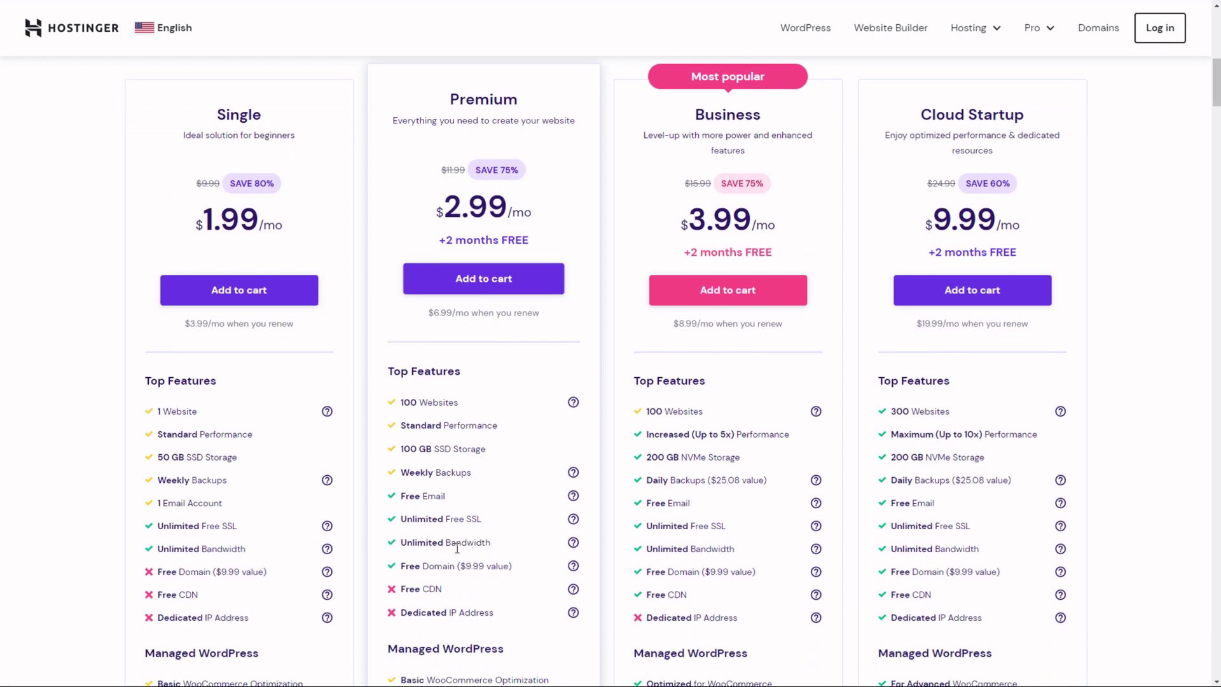
{"action": "left_click_drag", "start_coordinate": [402, 566], "coordinate": [509, 566]}
{"action": "left_click", "coordinate": [220, 557]}
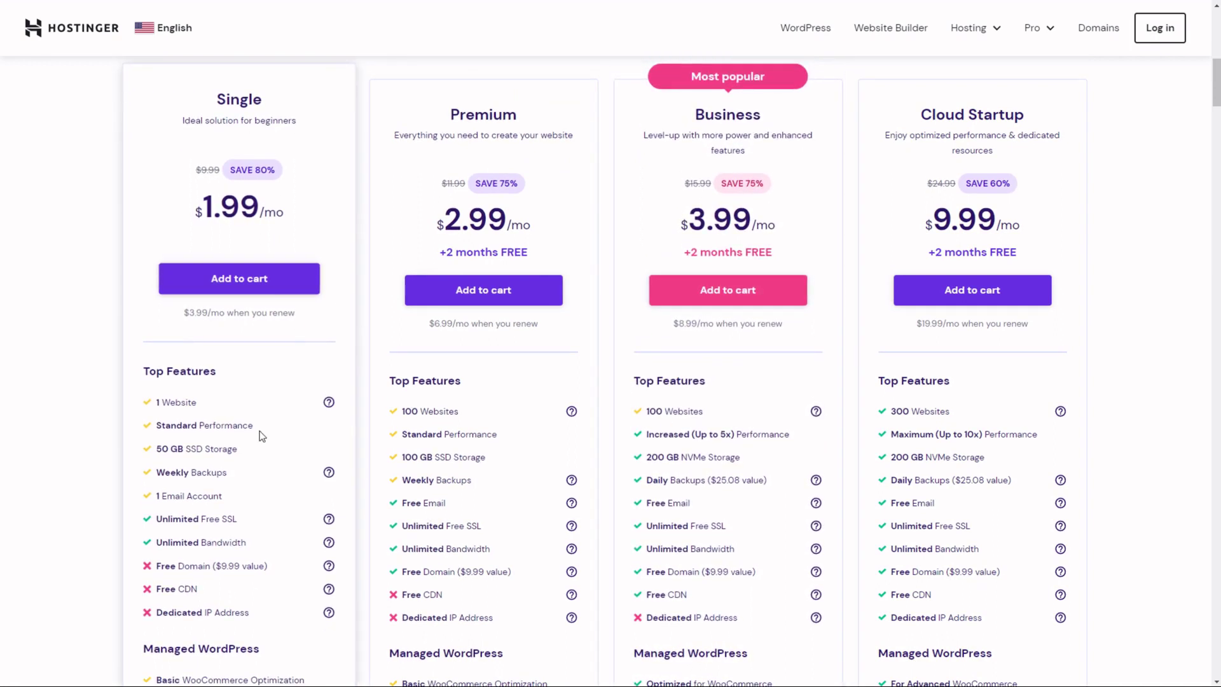
{"action": "scroll", "coordinate": [250, 432], "scroll_direction": "up", "scroll_amount": 1}
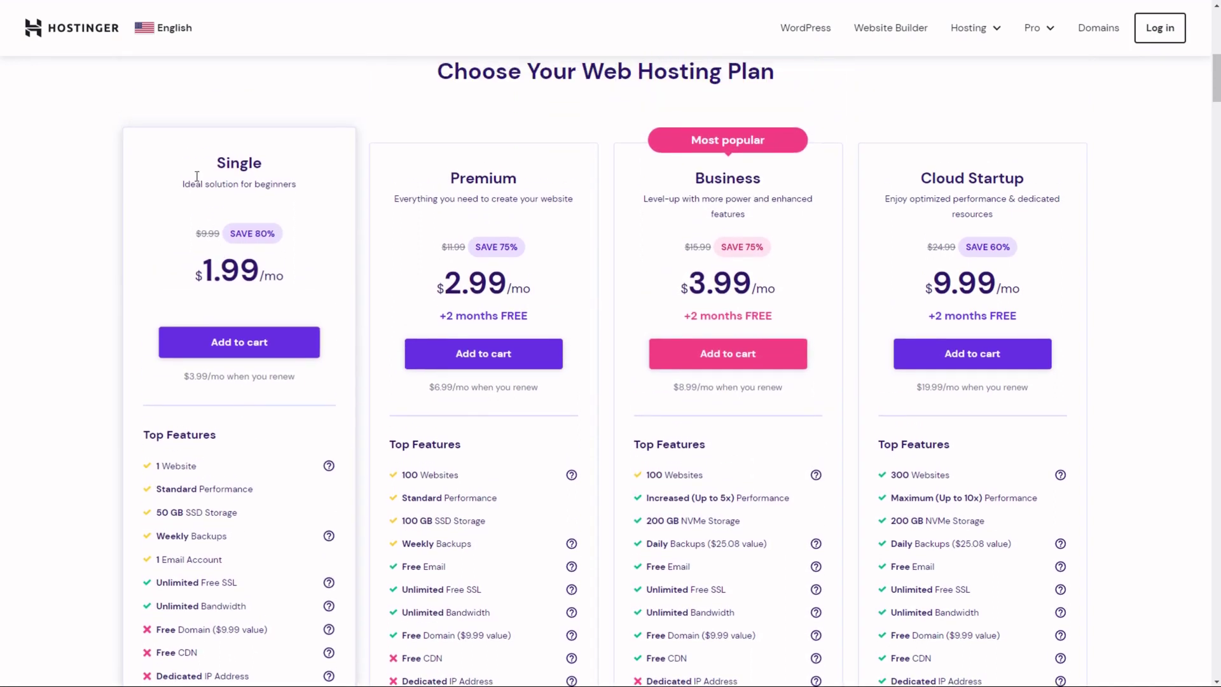
{"action": "left_click_drag", "start_coordinate": [203, 157], "coordinate": [299, 189]}
{"action": "left_click", "coordinate": [299, 190]}
{"action": "scroll", "coordinate": [227, 322], "scroll_direction": "up", "scroll_amount": 4}
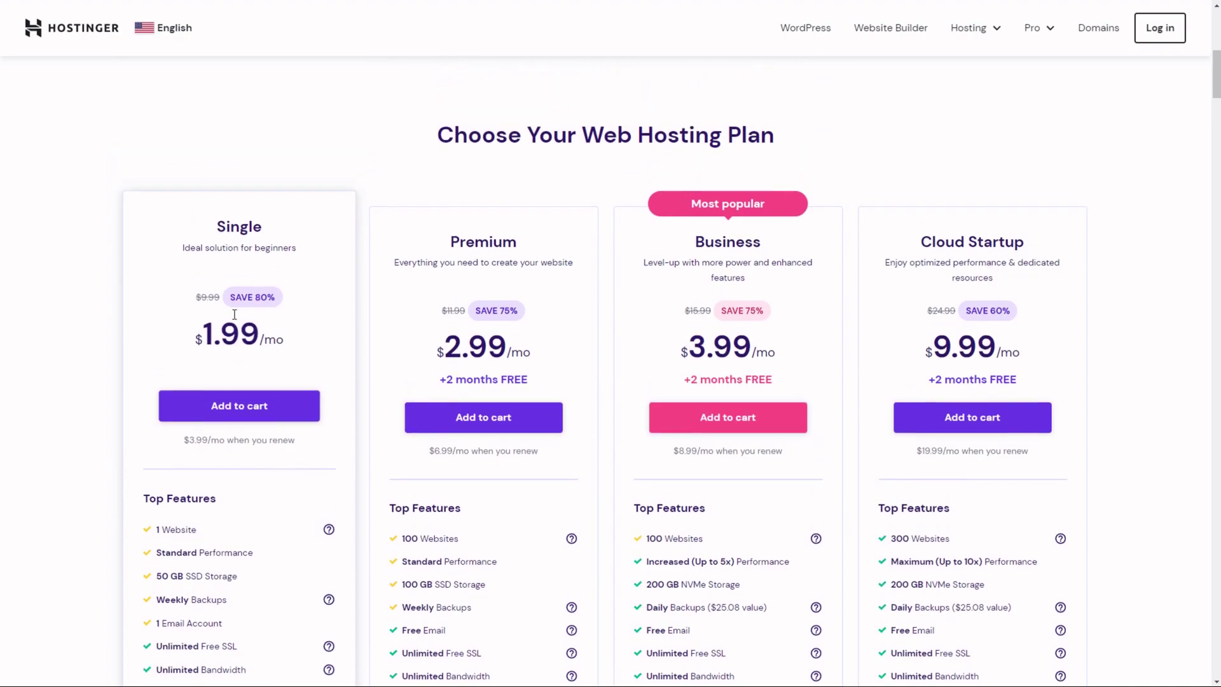
{"action": "scroll", "coordinate": [227, 322], "scroll_direction": "up", "scroll_amount": 5}
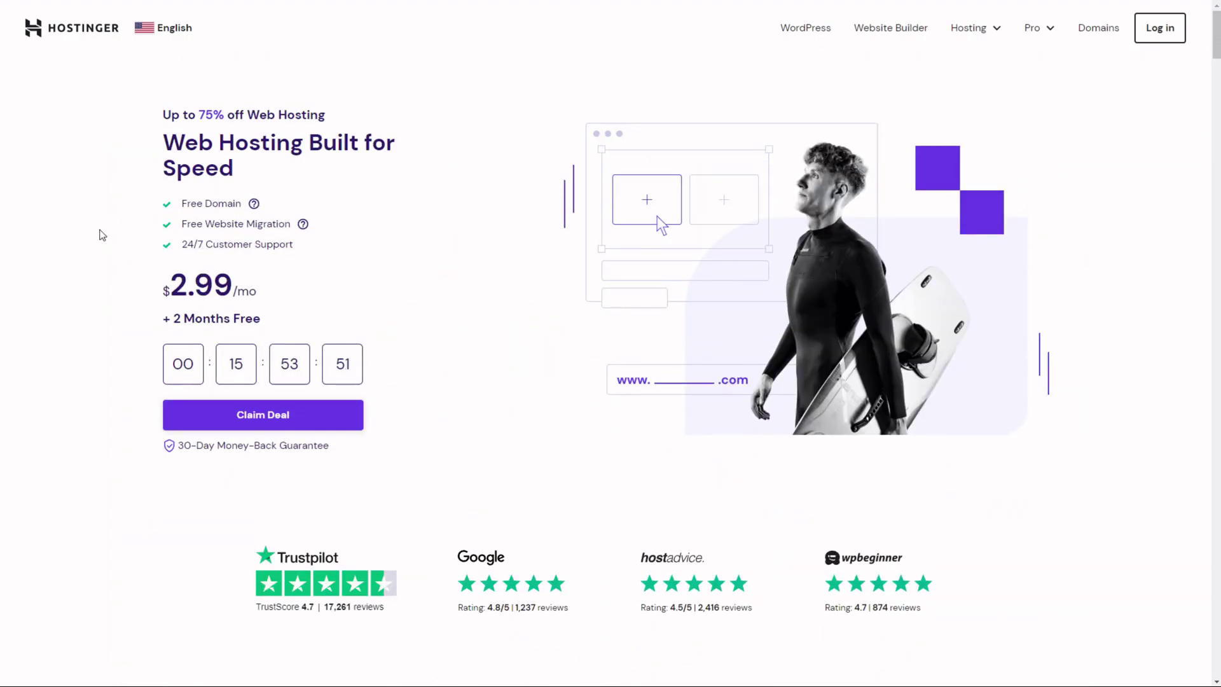
- Switch to The7 product page on ThemeForest and scroll through its details and back up
{"action": "key", "text": "ctrl+Tab"}
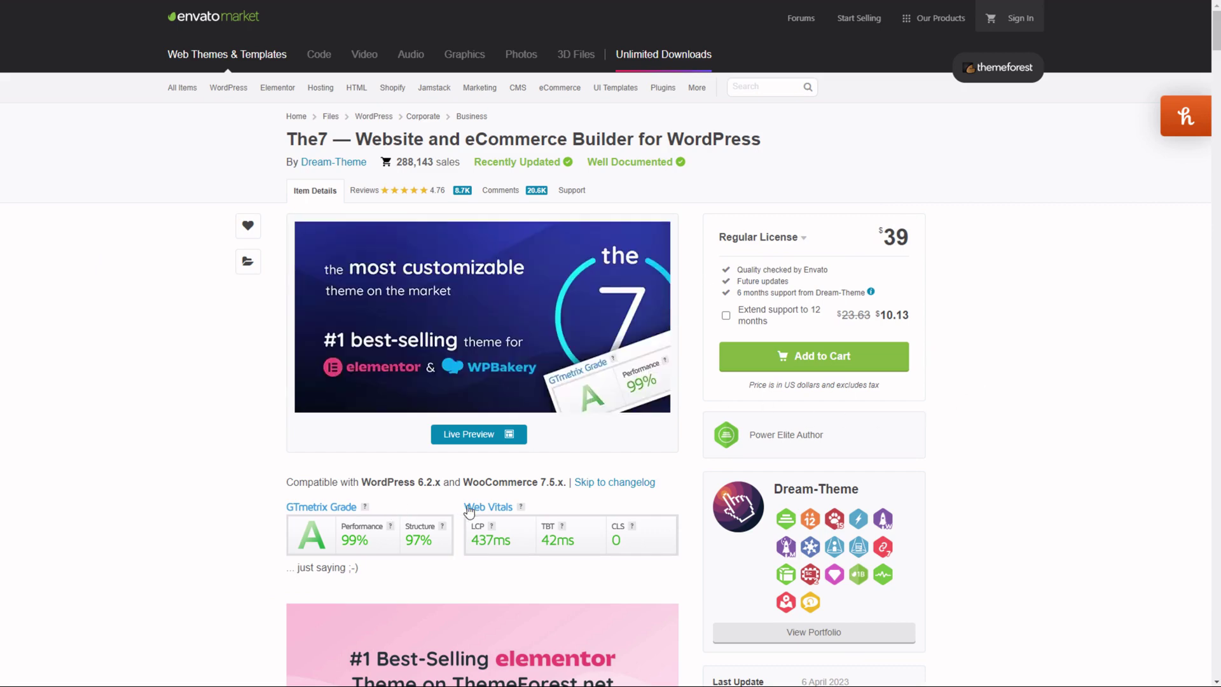
{"action": "scroll", "coordinate": [254, 496], "scroll_direction": "down", "scroll_amount": 1}
{"action": "scroll", "coordinate": [283, 485], "scroll_direction": "down", "scroll_amount": 2}
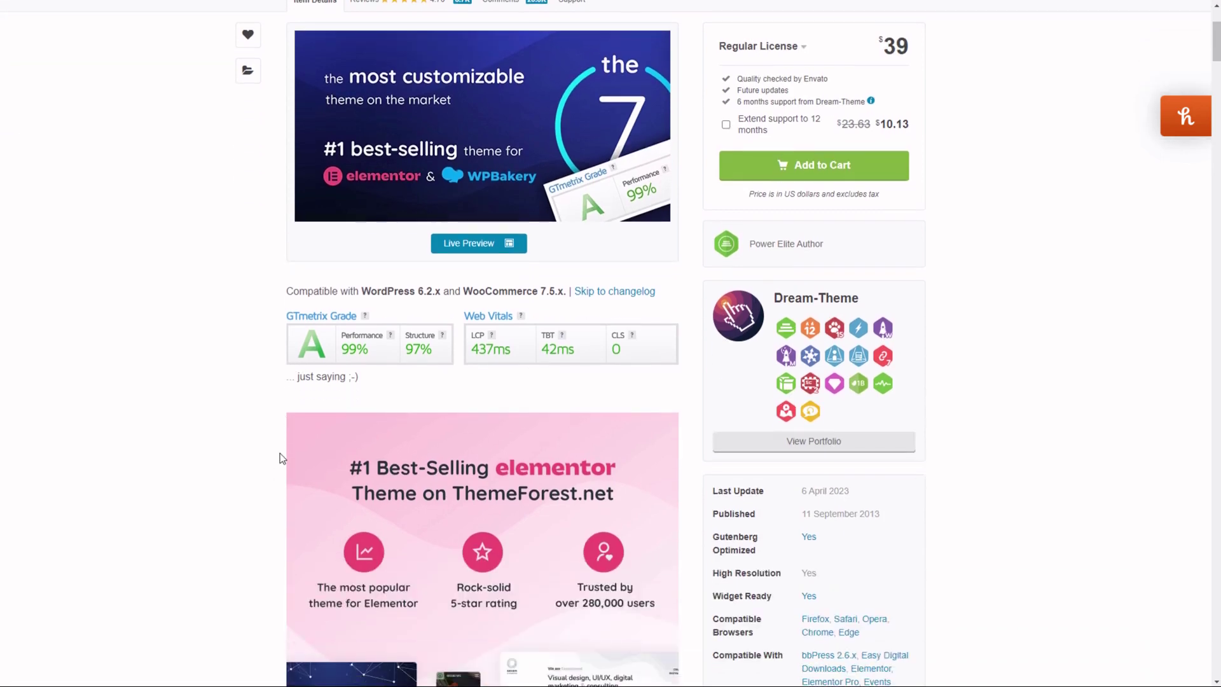
{"action": "scroll", "coordinate": [284, 444], "scroll_direction": "down", "scroll_amount": 6}
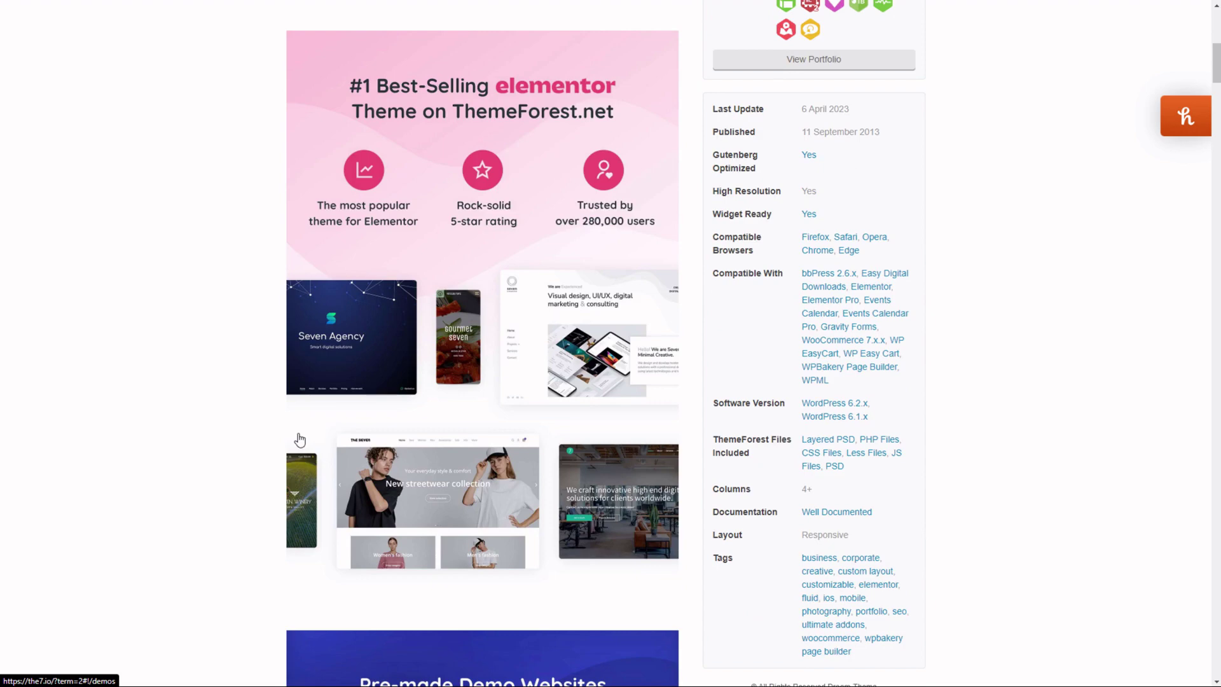
{"action": "scroll", "coordinate": [299, 438], "scroll_direction": "up", "scroll_amount": 9}
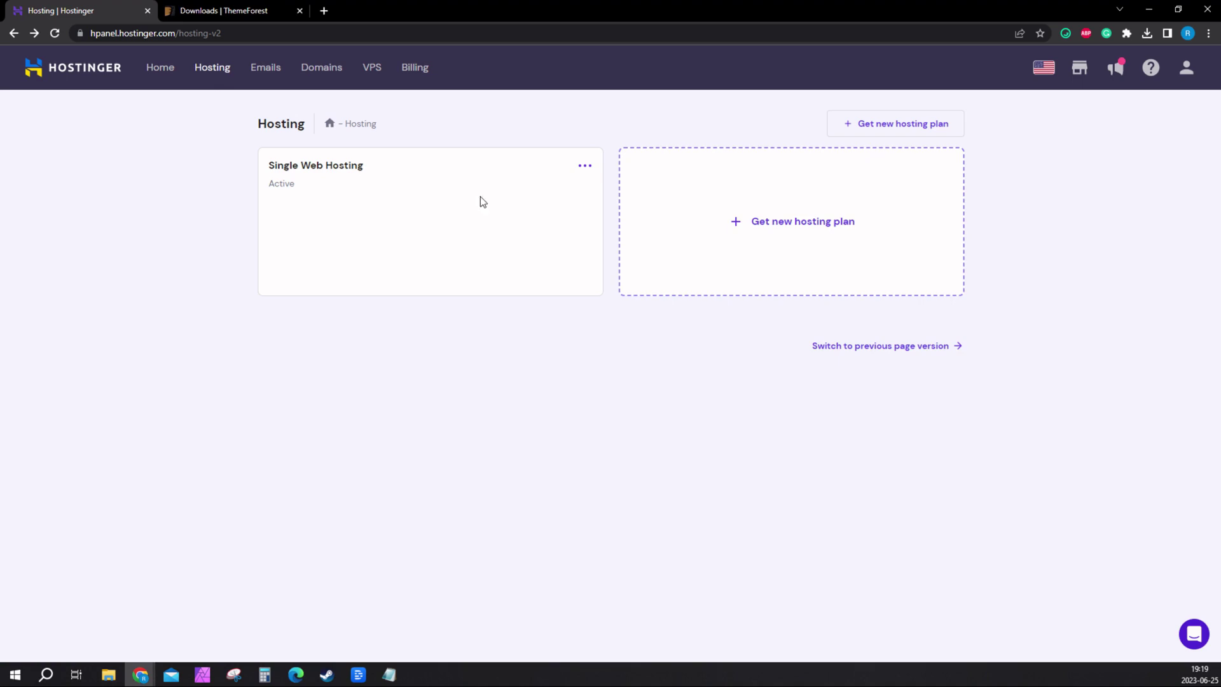
- Start a new WordPress website on the Single Web Hosting plan and confirm the admin login details
{"action": "left_click", "coordinate": [585, 166]}
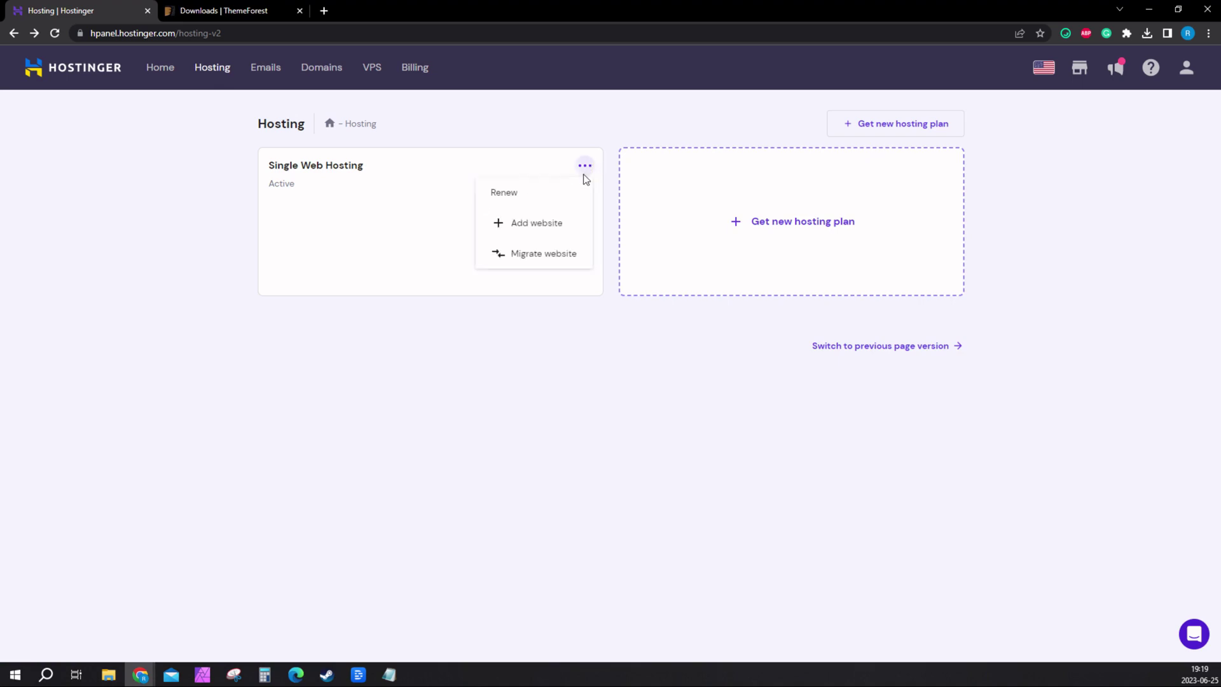
{"action": "left_click", "coordinate": [542, 229]}
{"action": "left_click", "coordinate": [614, 486]}
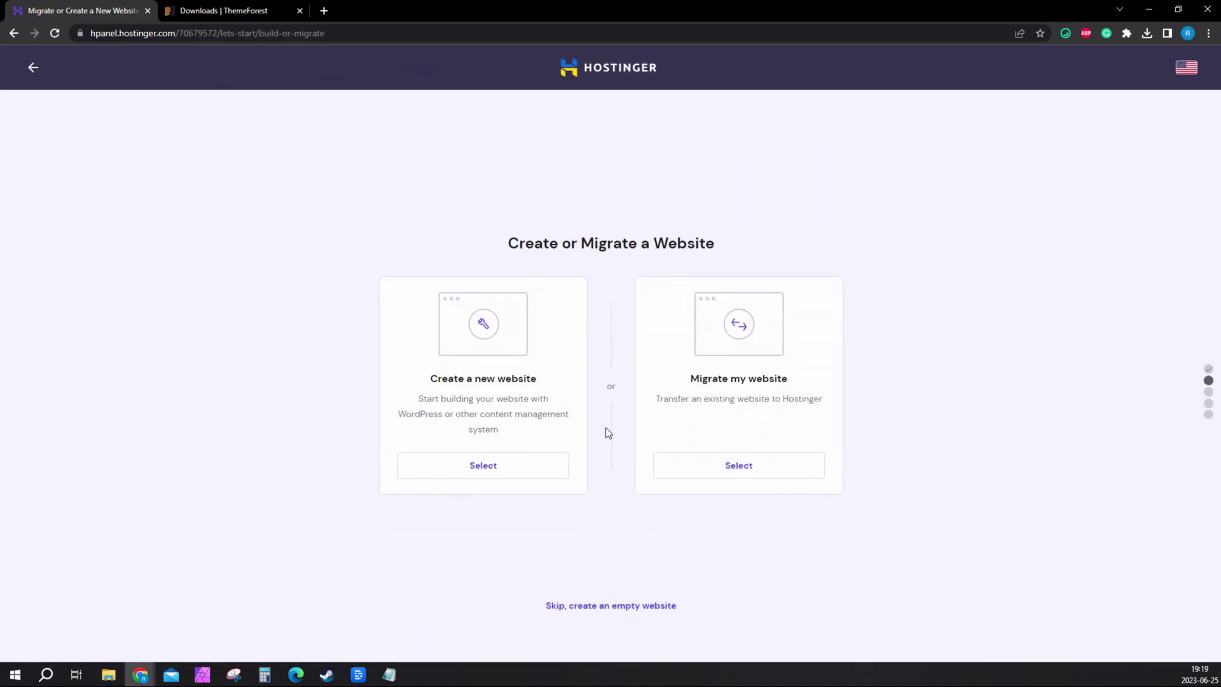
{"action": "left_click", "coordinate": [486, 476]}
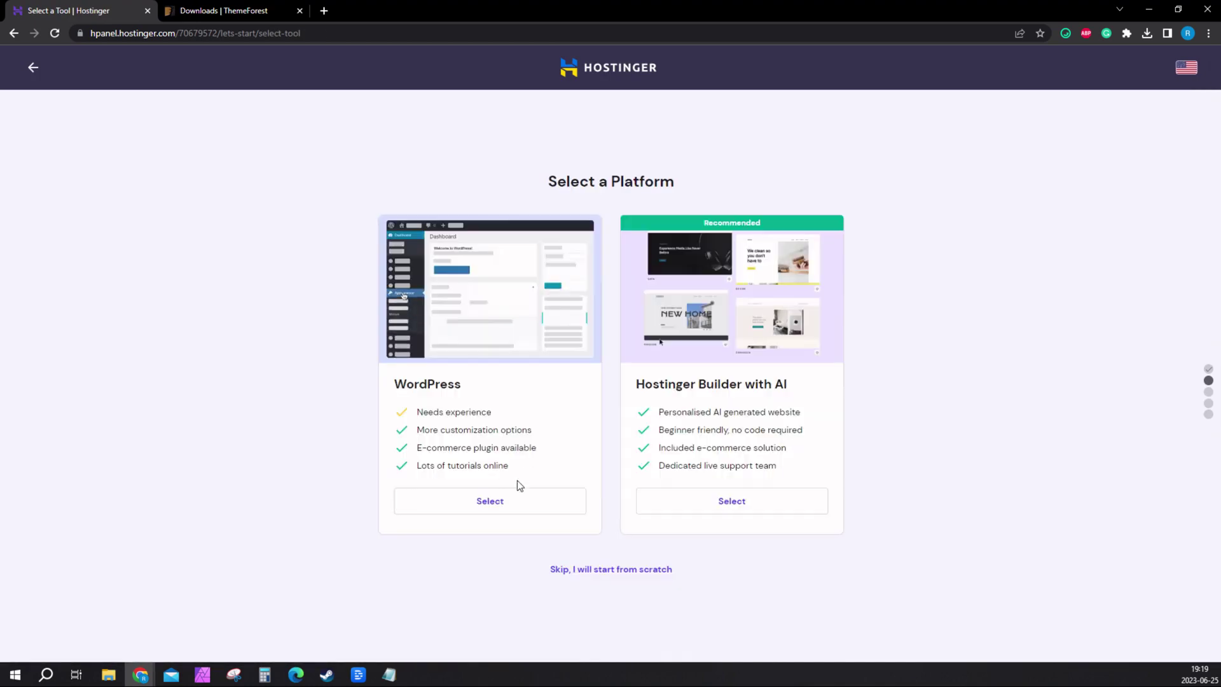
{"action": "left_click", "coordinate": [503, 504]}
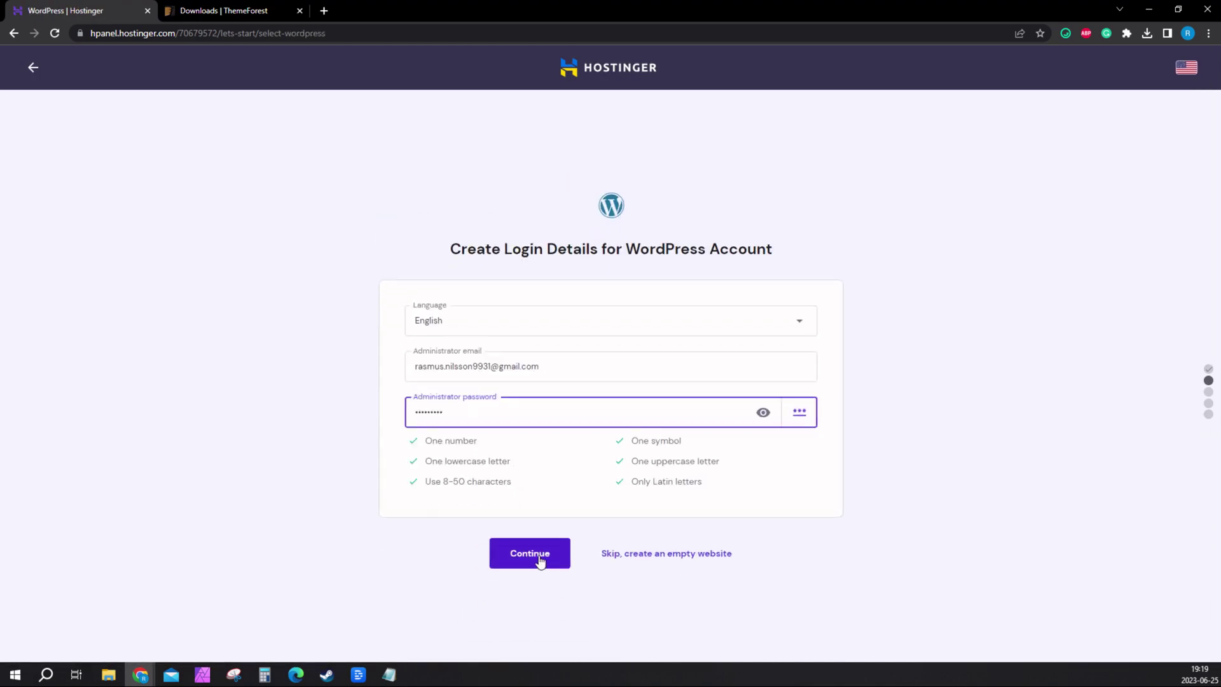
{"action": "left_click", "coordinate": [540, 559]}
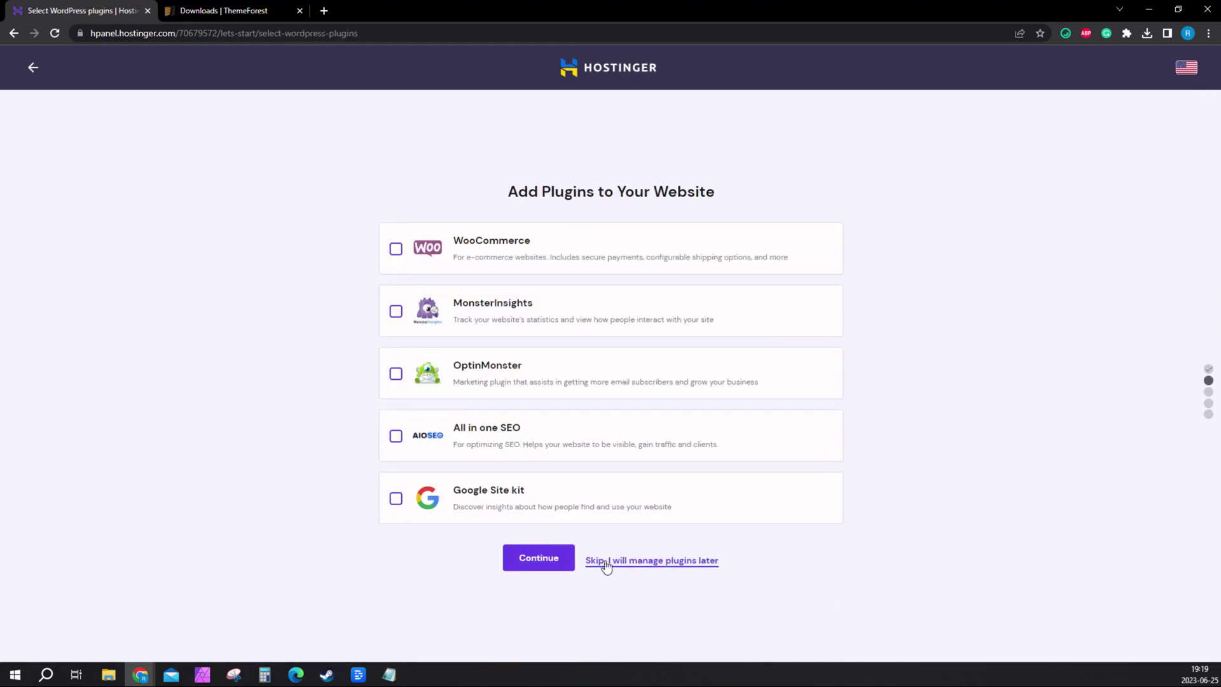
- Skip the template, name the site 'My Brand', skip content, keep nocoders.space and finish setup
{"action": "left_click", "coordinate": [634, 562]}
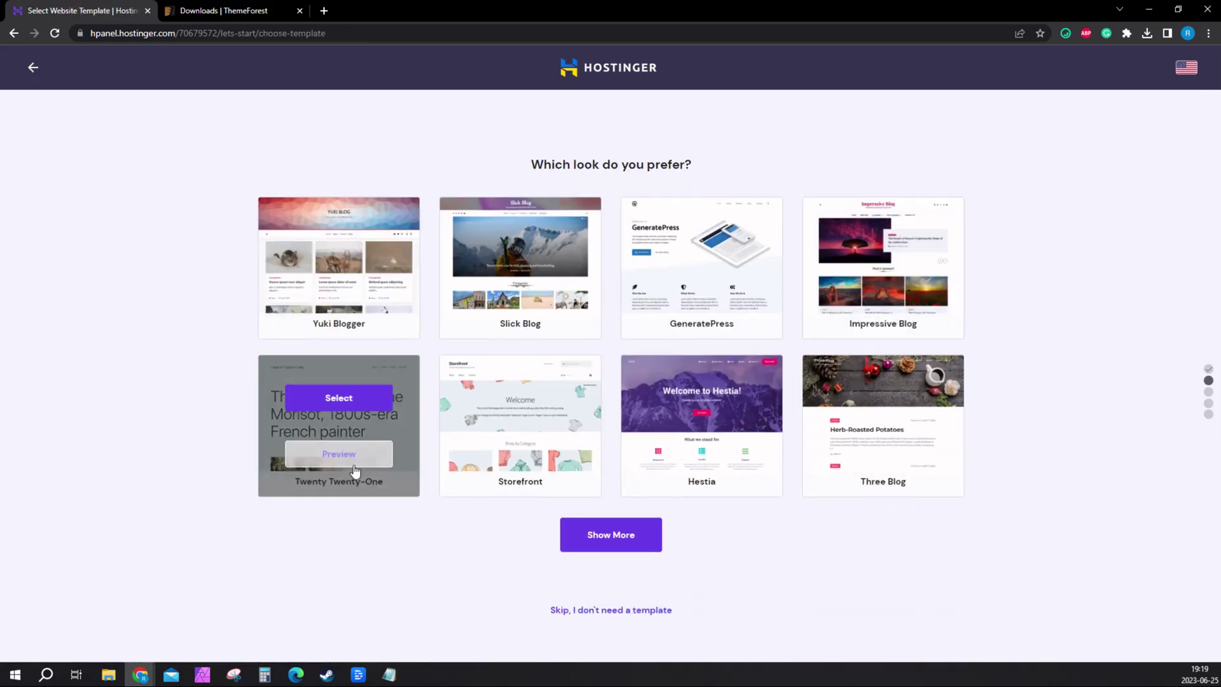
{"action": "left_click", "coordinate": [630, 611]}
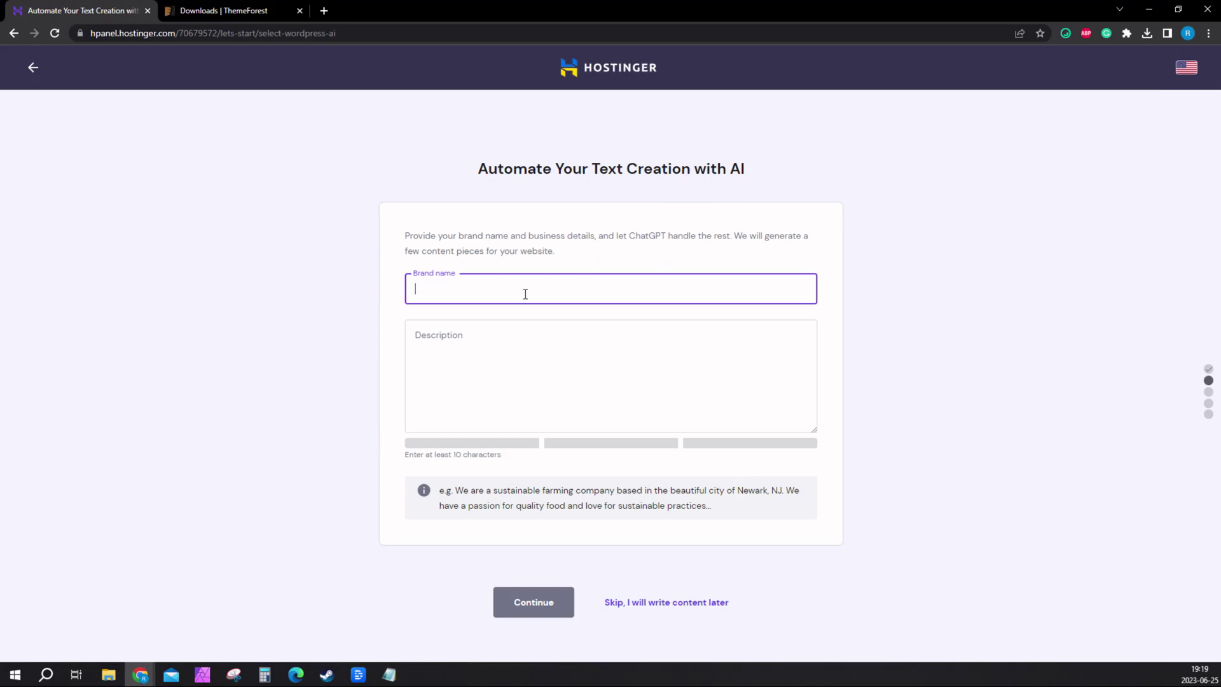
{"action": "type", "text": "My Brand"}
{"action": "key", "text": "Tab"}
{"action": "left_click", "coordinate": [654, 603]}
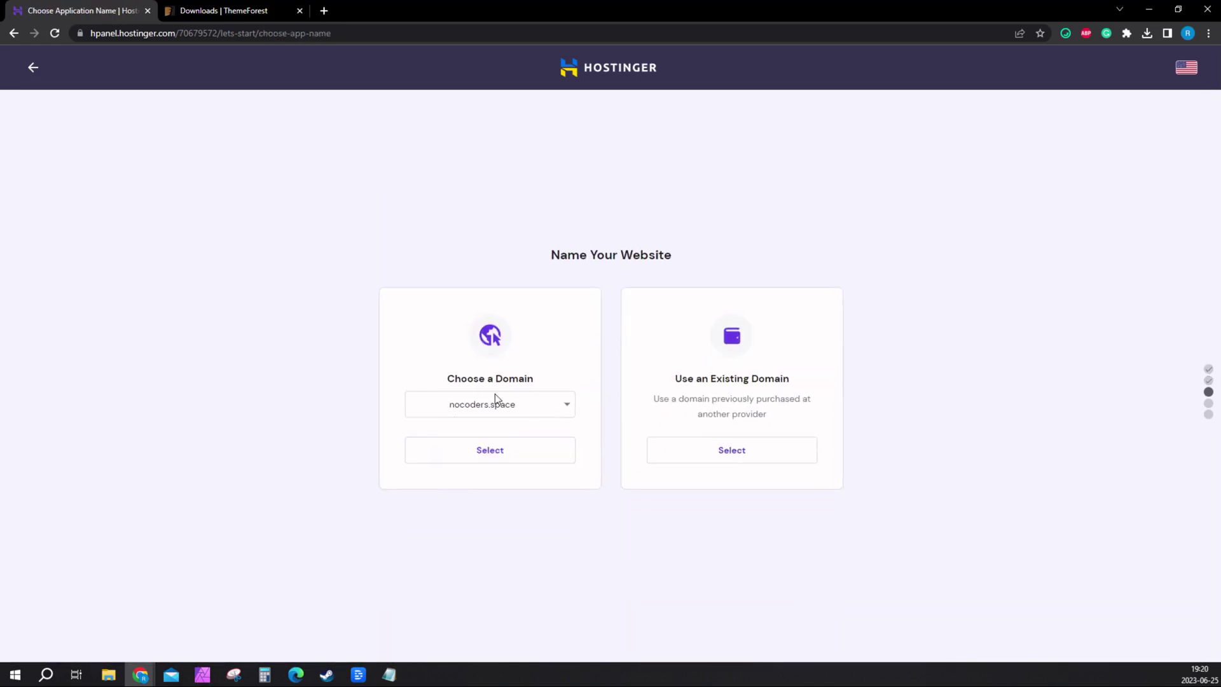
{"action": "left_click", "coordinate": [490, 450]}
{"action": "left_click", "coordinate": [607, 459]}
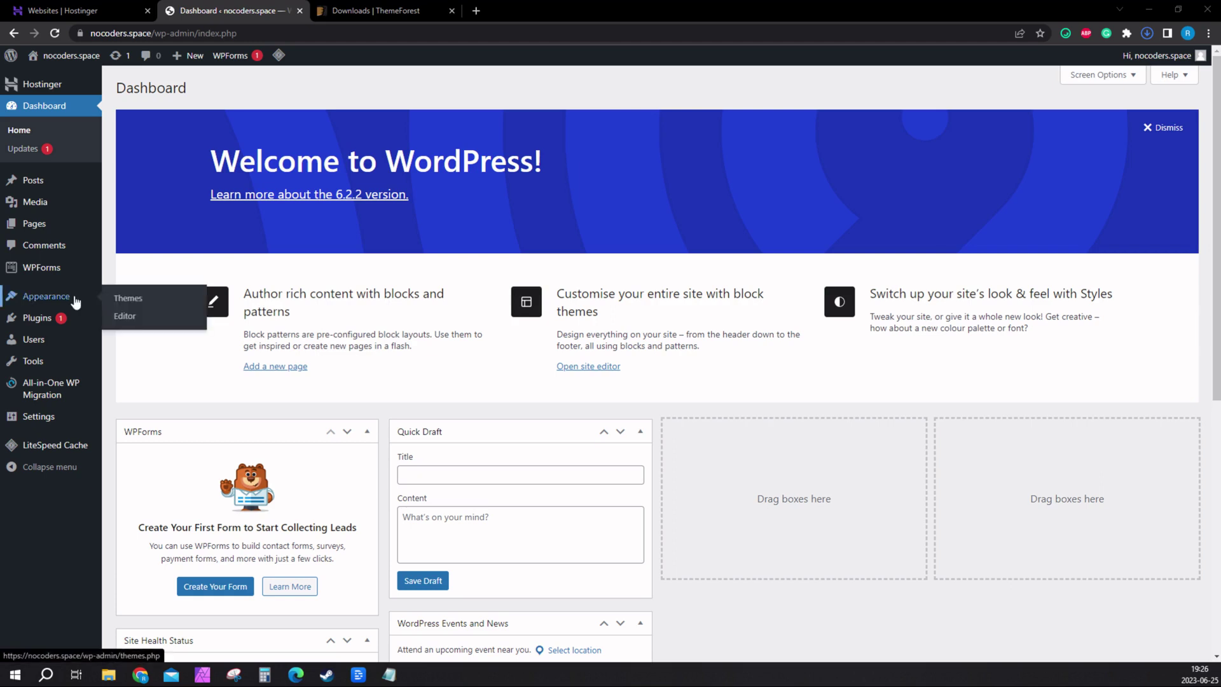
- Open the Upload Theme form under Appearance > Themes > Add New, cancelling the file picker
{"action": "left_click", "coordinate": [131, 297]}
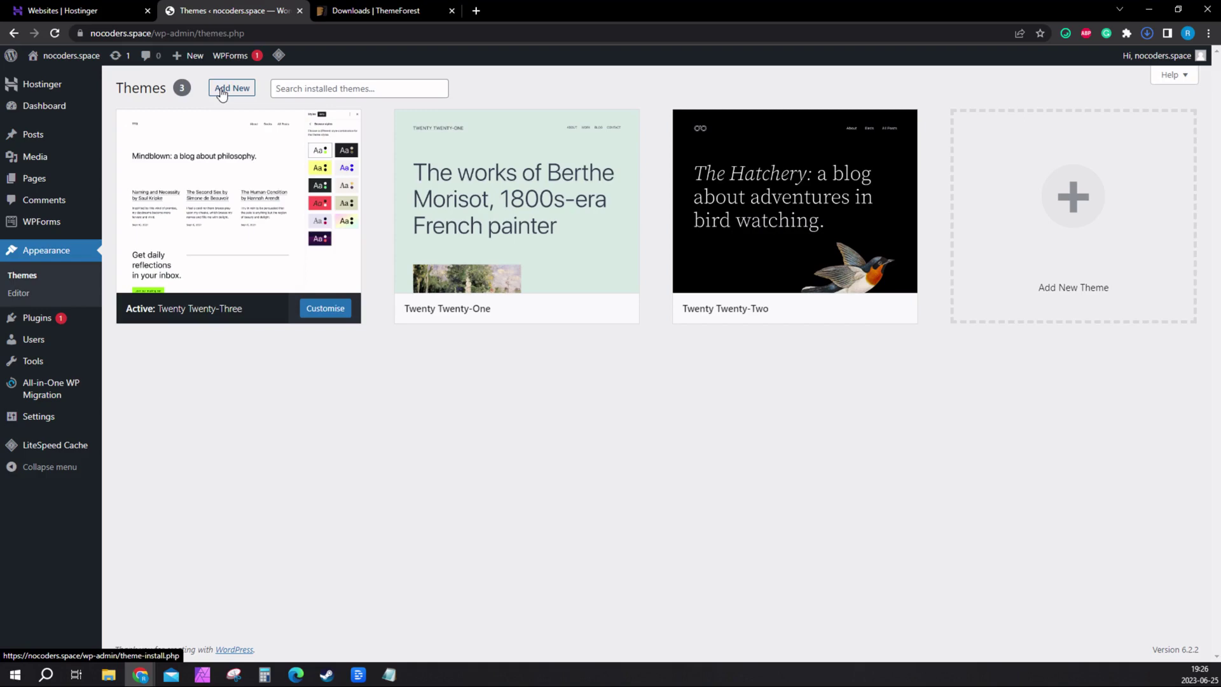
{"action": "left_click", "coordinate": [226, 89]}
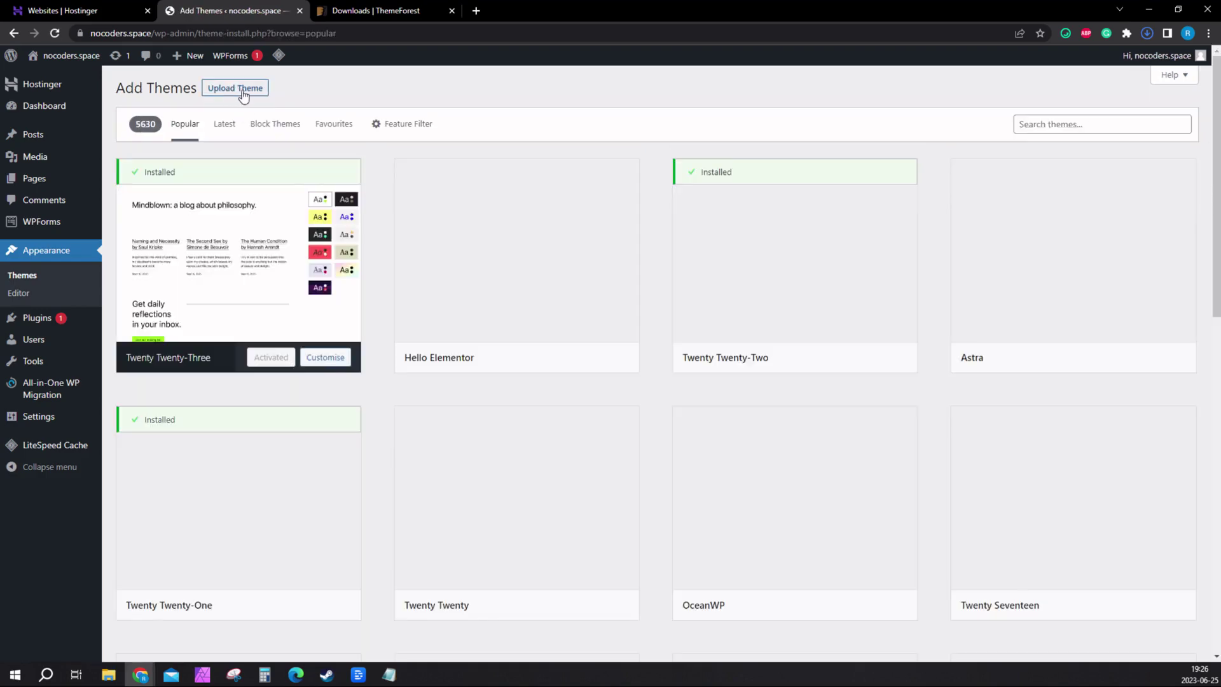
{"action": "left_click", "coordinate": [241, 91]}
{"action": "left_click", "coordinate": [559, 203]}
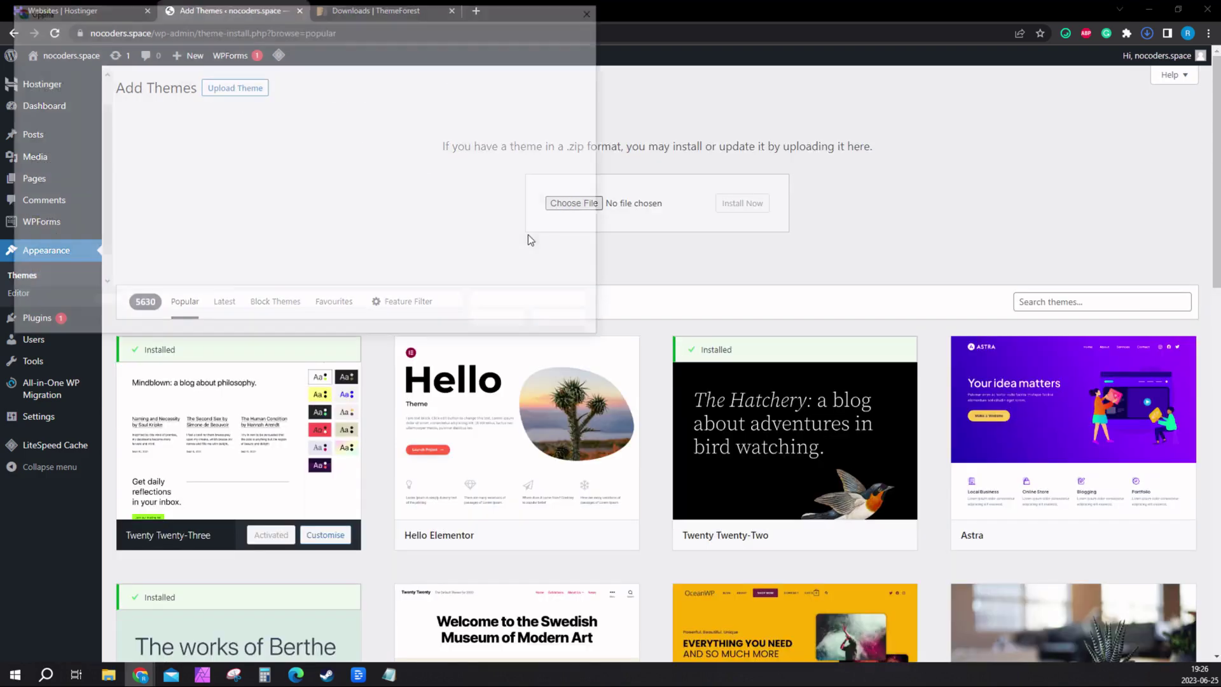
{"action": "key", "text": "Escape"}
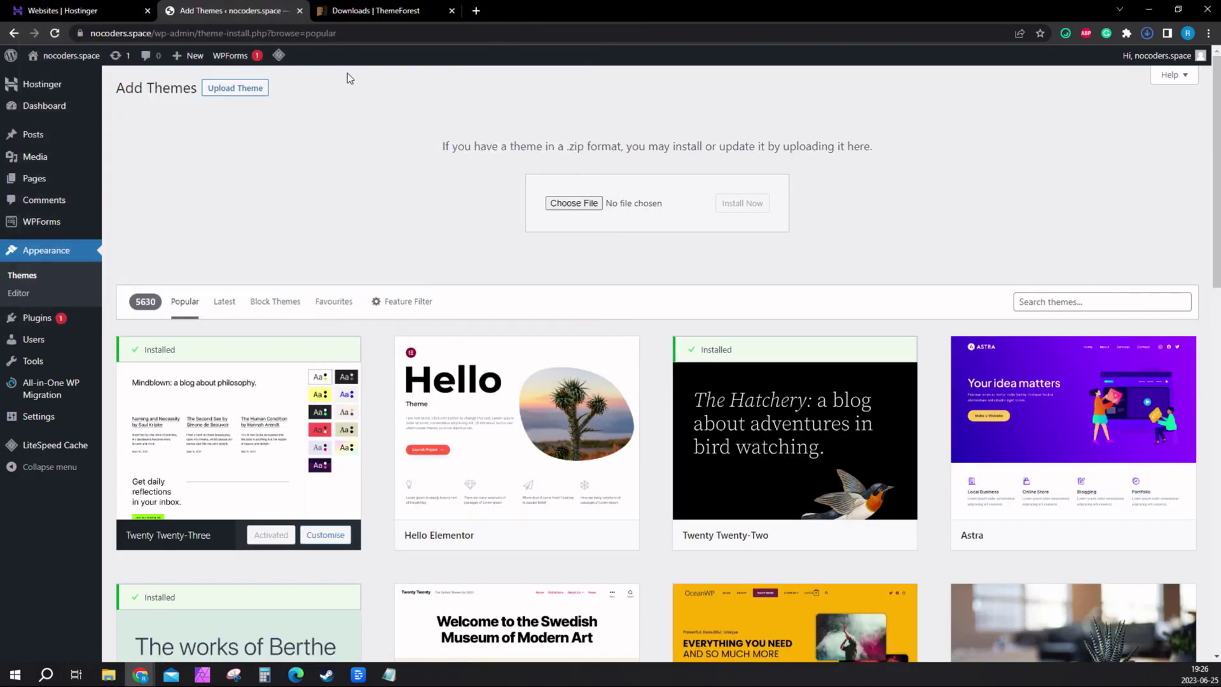
- Download The7's 'Installable WordPress file only' from ThemeForest Downloads and go back to WordPress
{"action": "left_click", "coordinate": [379, 10]}
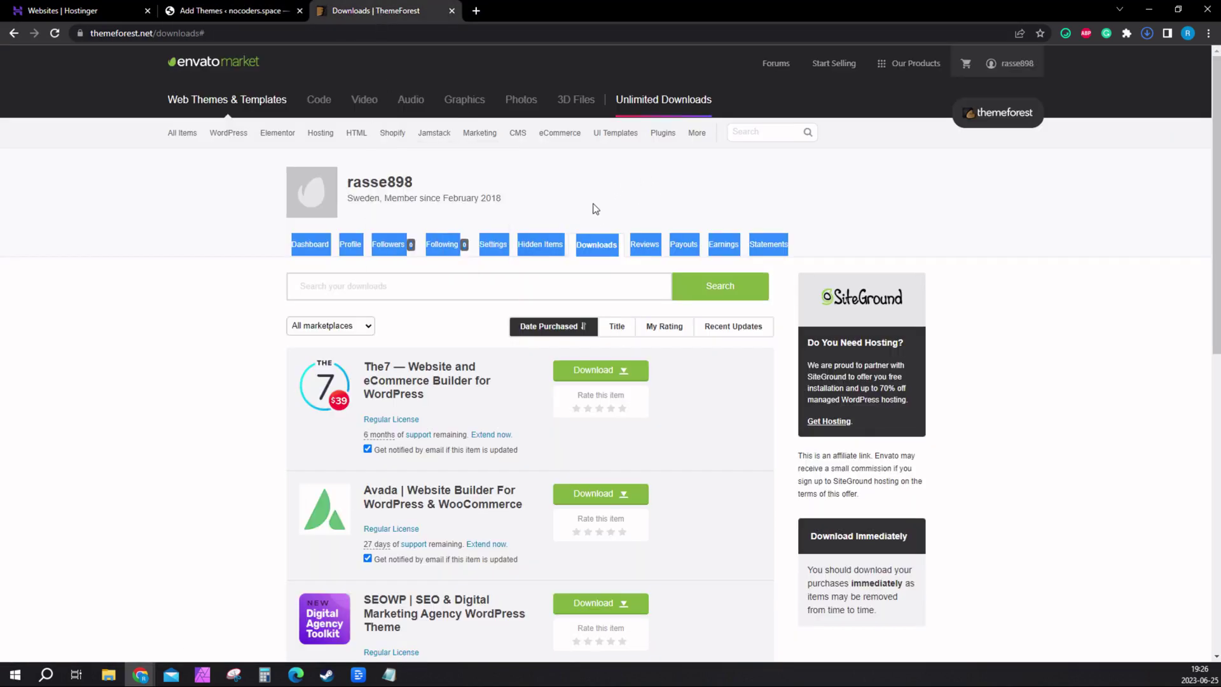
{"action": "mouse_move", "coordinate": [1014, 63]}
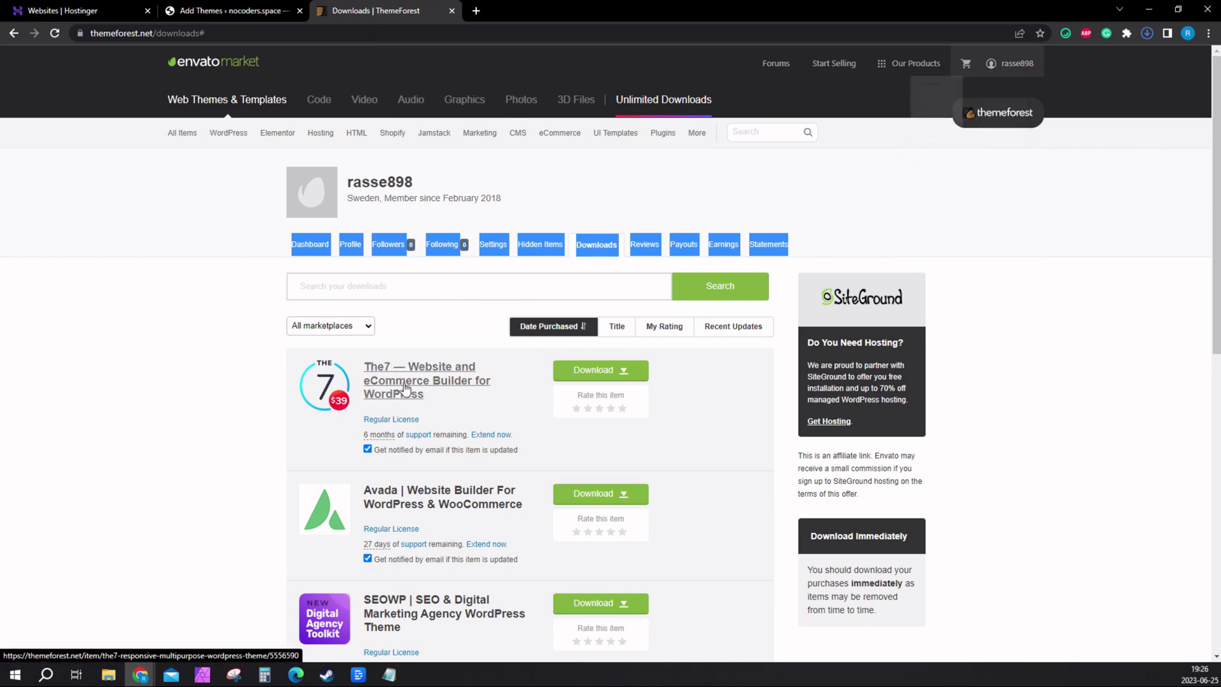
{"action": "left_click", "coordinate": [621, 370]}
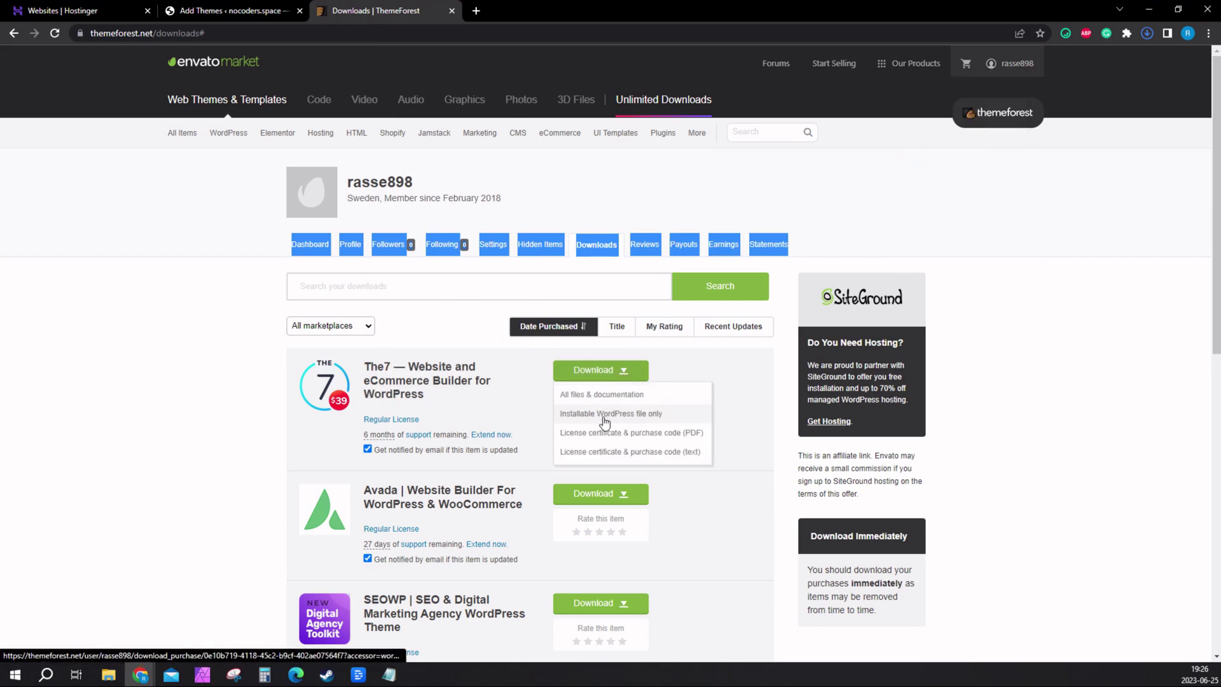
{"action": "left_click", "coordinate": [638, 415]}
{"action": "left_click", "coordinate": [229, 11]}
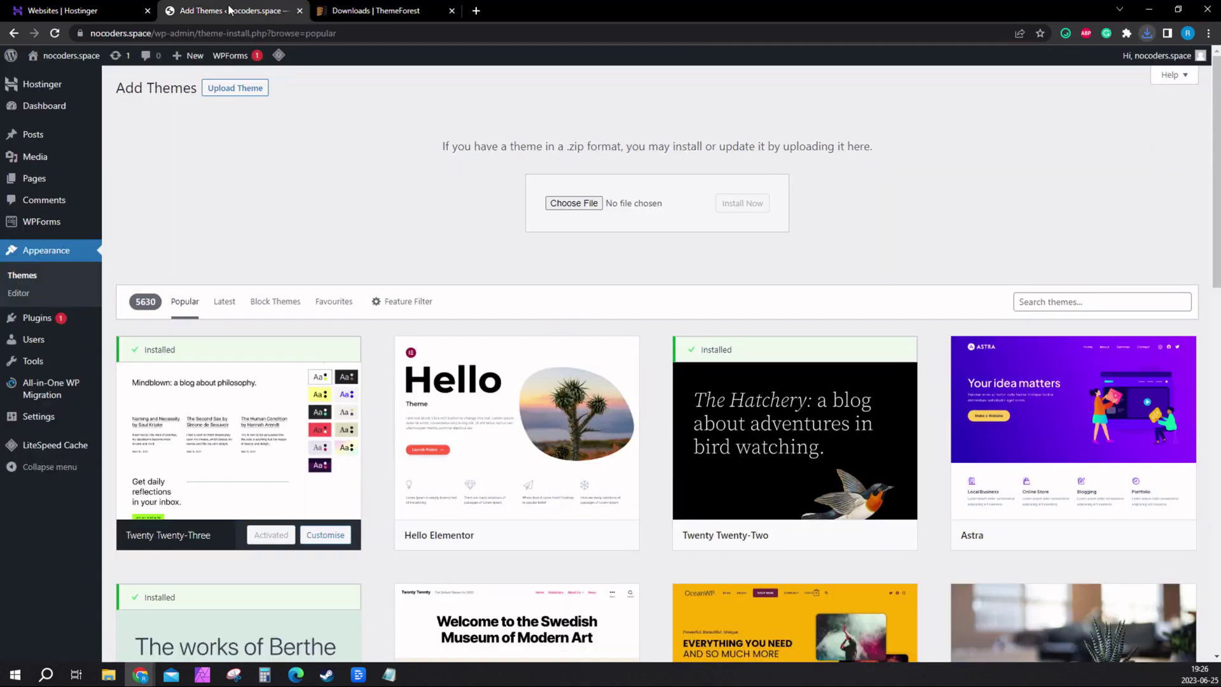
- Upload the downloaded The7 zip, install it, and activate the The7 theme
{"action": "left_click", "coordinate": [576, 202]}
{"action": "left_click", "coordinate": [179, 117]}
{"action": "left_click", "coordinate": [502, 321]}
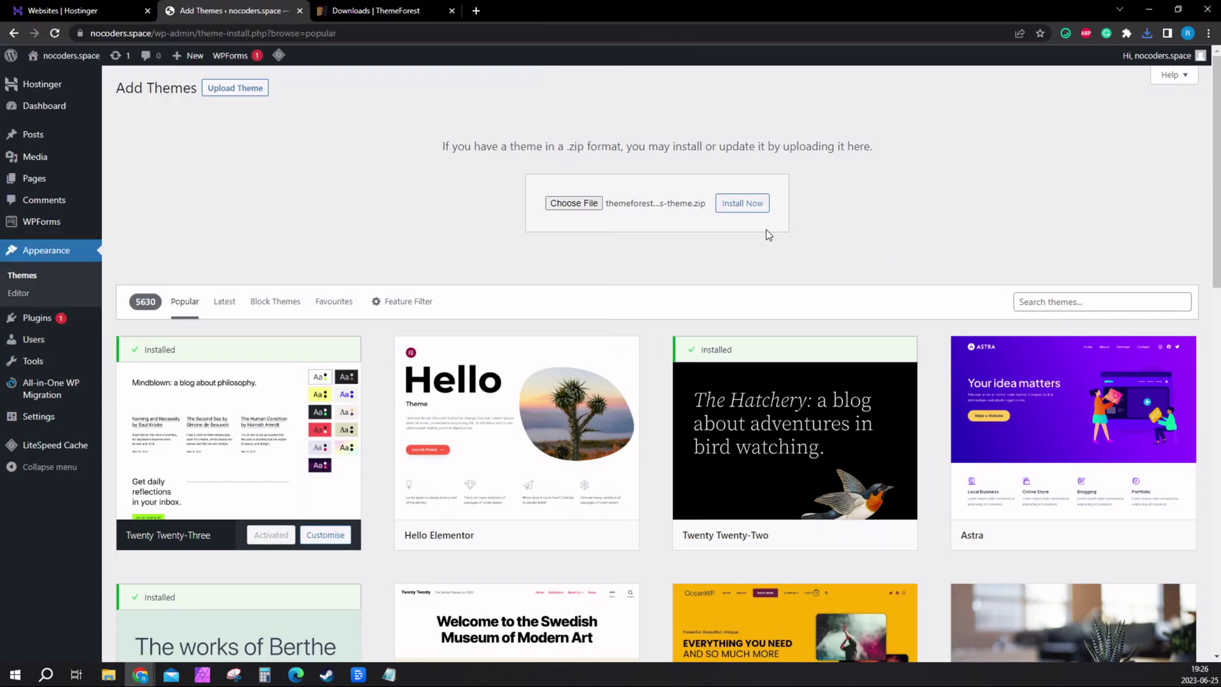
{"action": "left_click", "coordinate": [748, 207]}
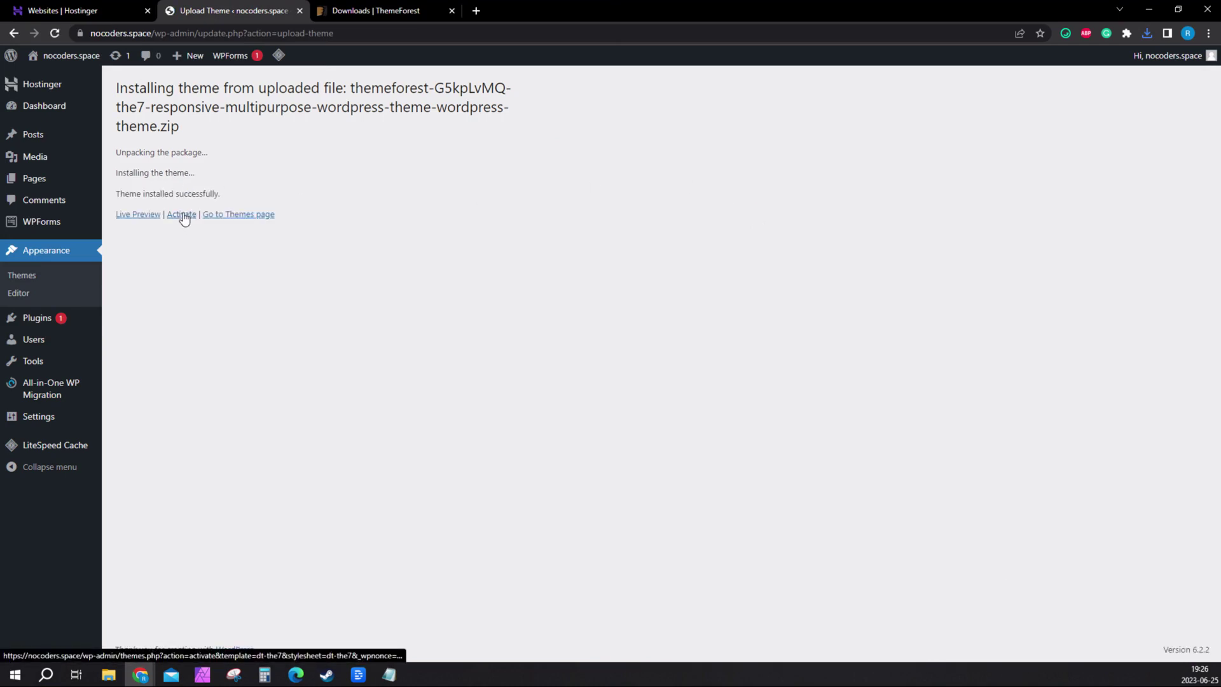
{"action": "left_click", "coordinate": [183, 216]}
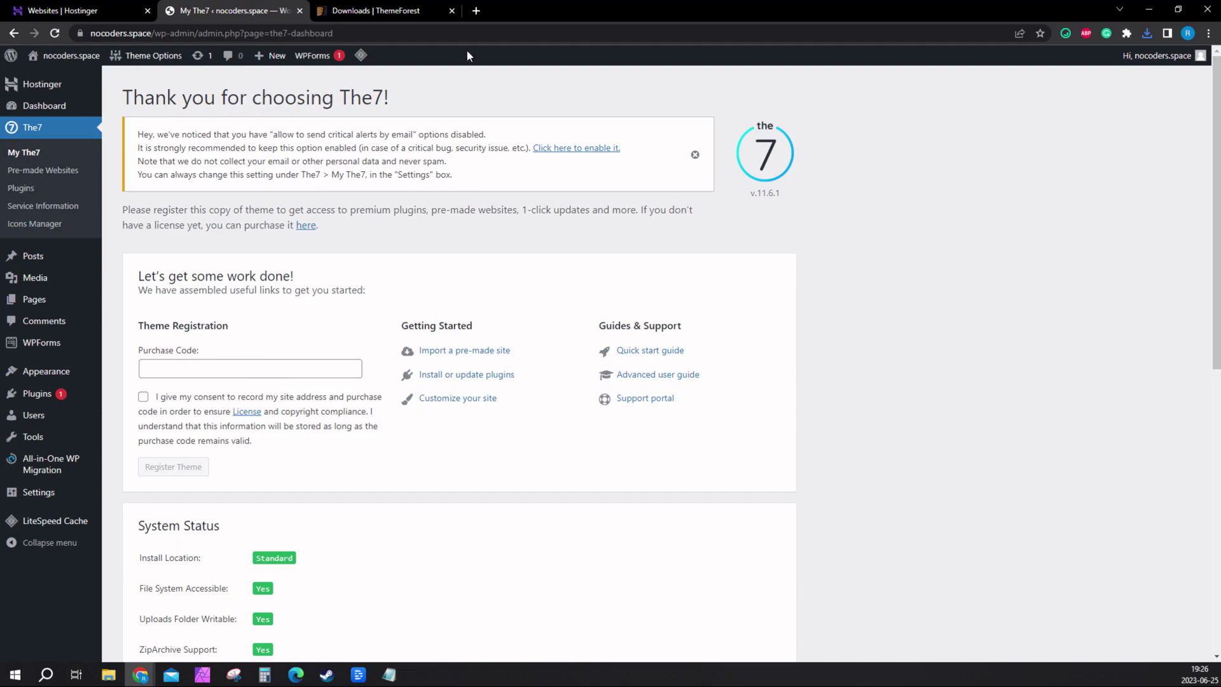
{"action": "left_click", "coordinate": [407, 11]}
- Choose The7's licence certificate & purchase code download, then return to the WordPress The7 dashboard
{"action": "mouse_move", "coordinate": [624, 377]}
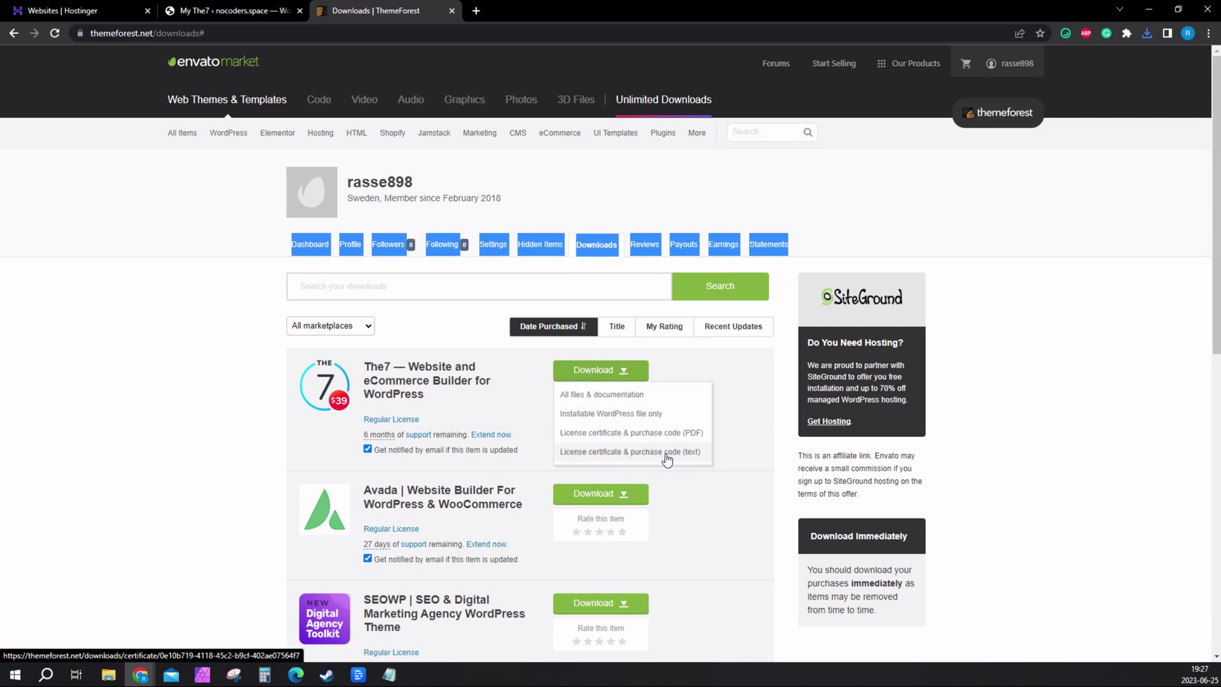
{"action": "left_click", "coordinate": [232, 11]}
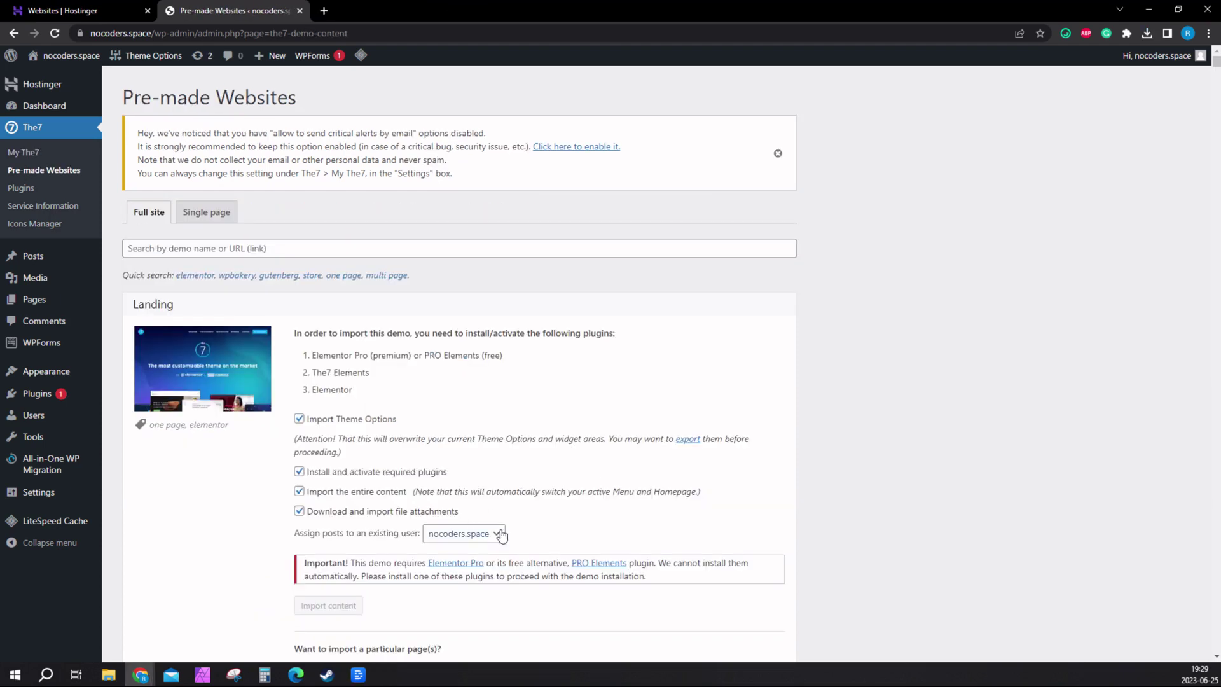
- Open the PRO Elements plugin website from The7's Pre-made Websites page, then return to WordPress
{"action": "left_click", "coordinate": [594, 565]}
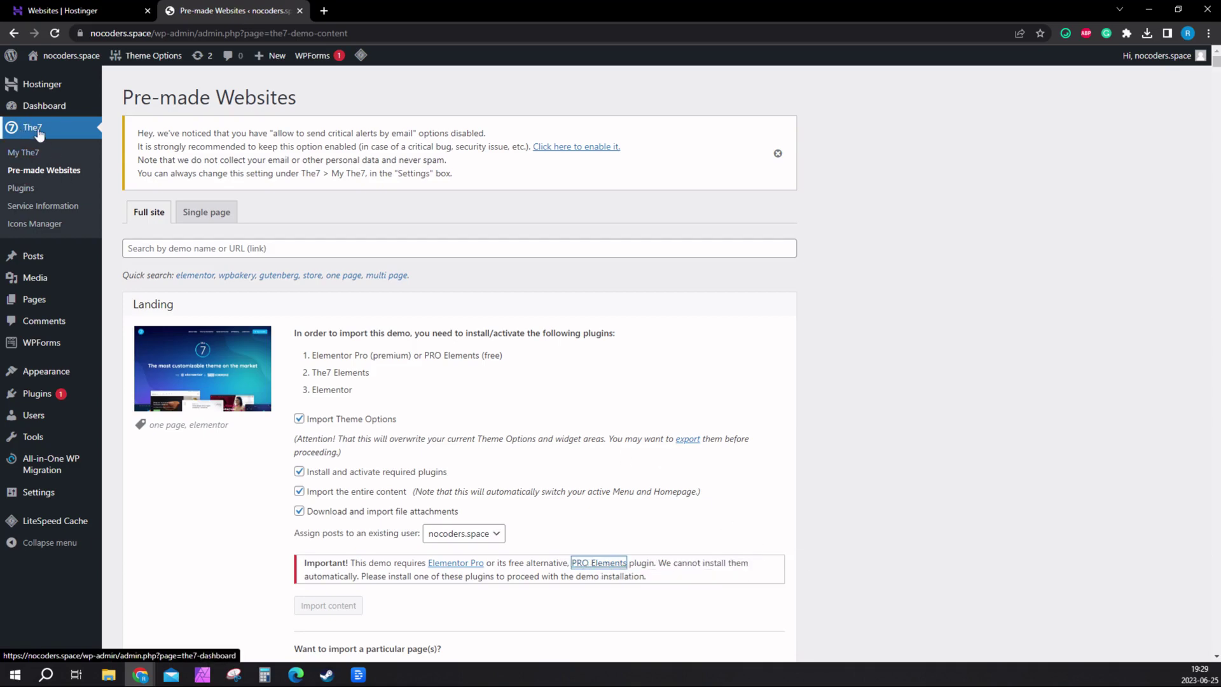
{"action": "scroll", "coordinate": [463, 386], "scroll_direction": "down", "scroll_amount": 2}
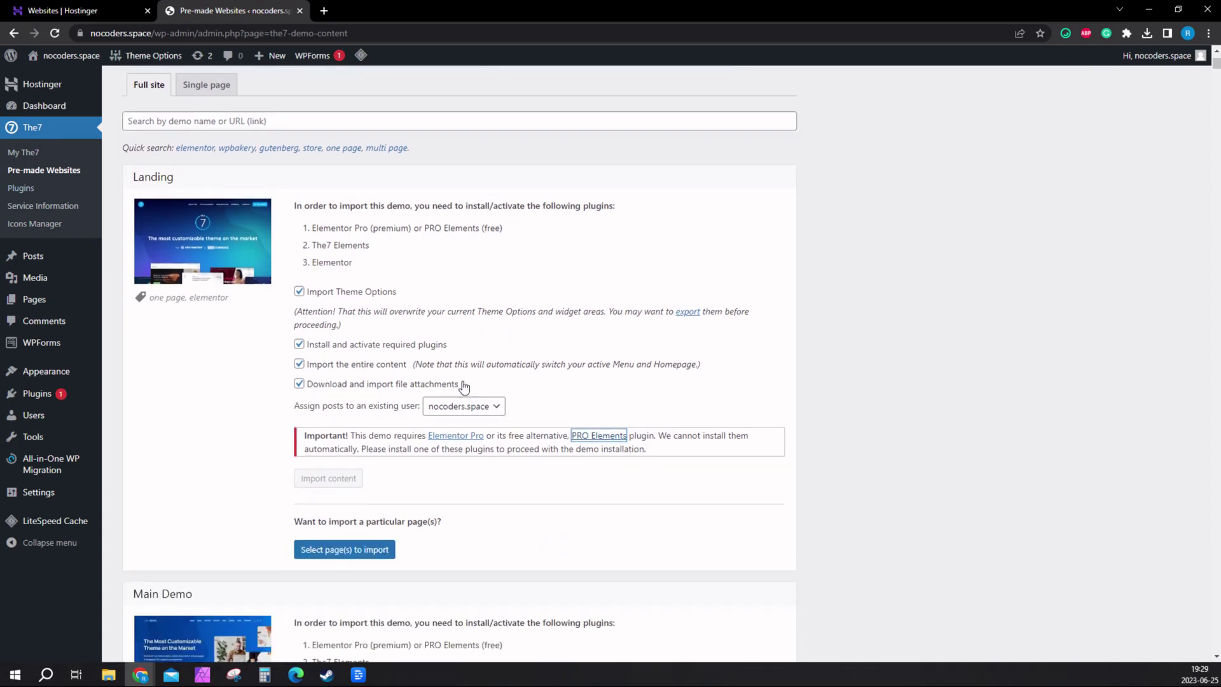
{"action": "left_click", "coordinate": [596, 439]}
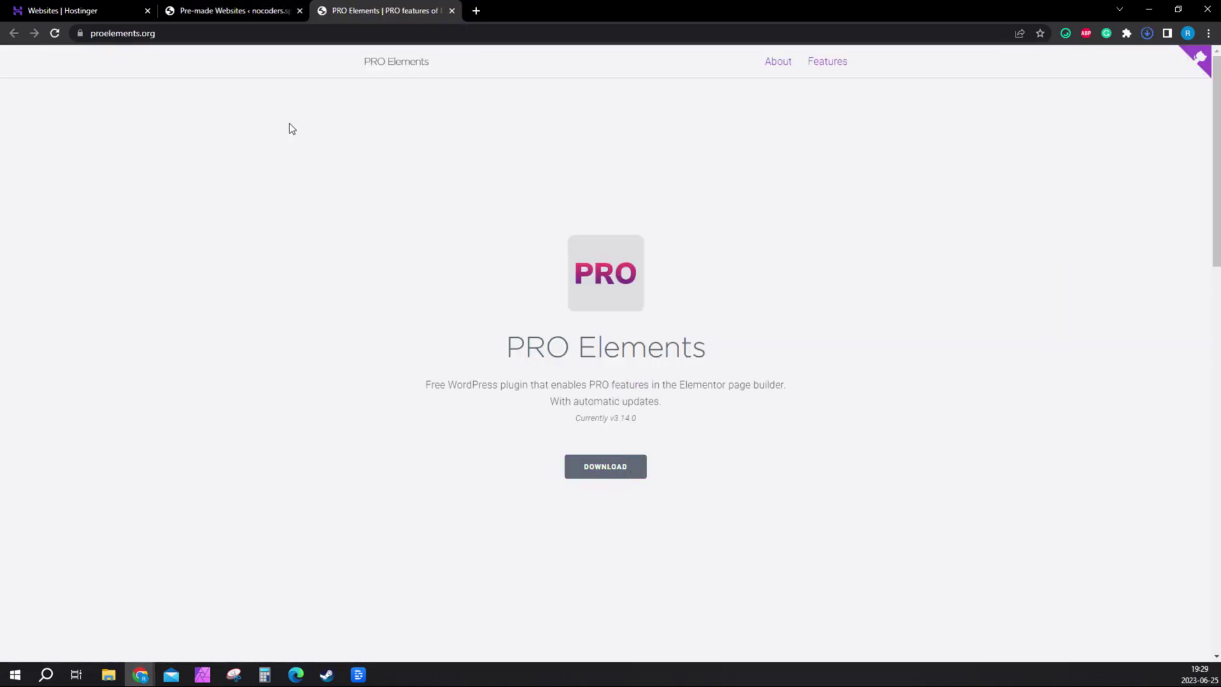
{"action": "left_click", "coordinate": [234, 12]}
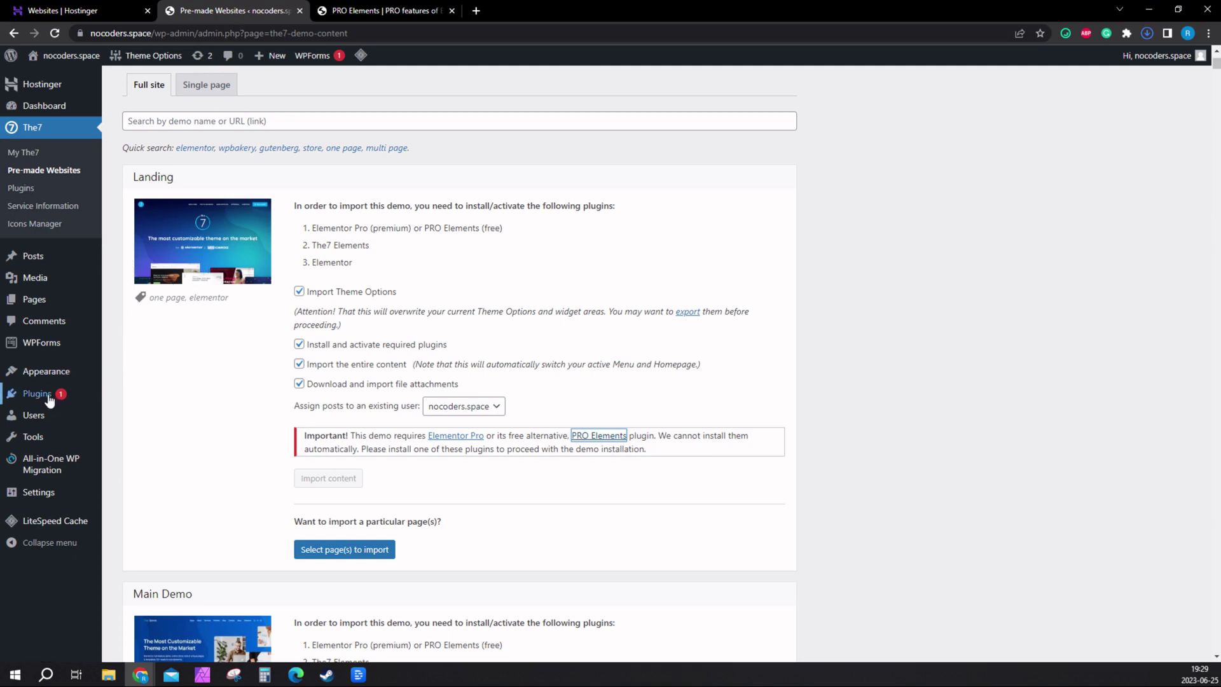
- Upload pro-elements.zip under Plugins > Add New and install the PRO Elements plugin
{"action": "mouse_move", "coordinate": [49, 400]}
{"action": "left_click", "coordinate": [138, 415]}
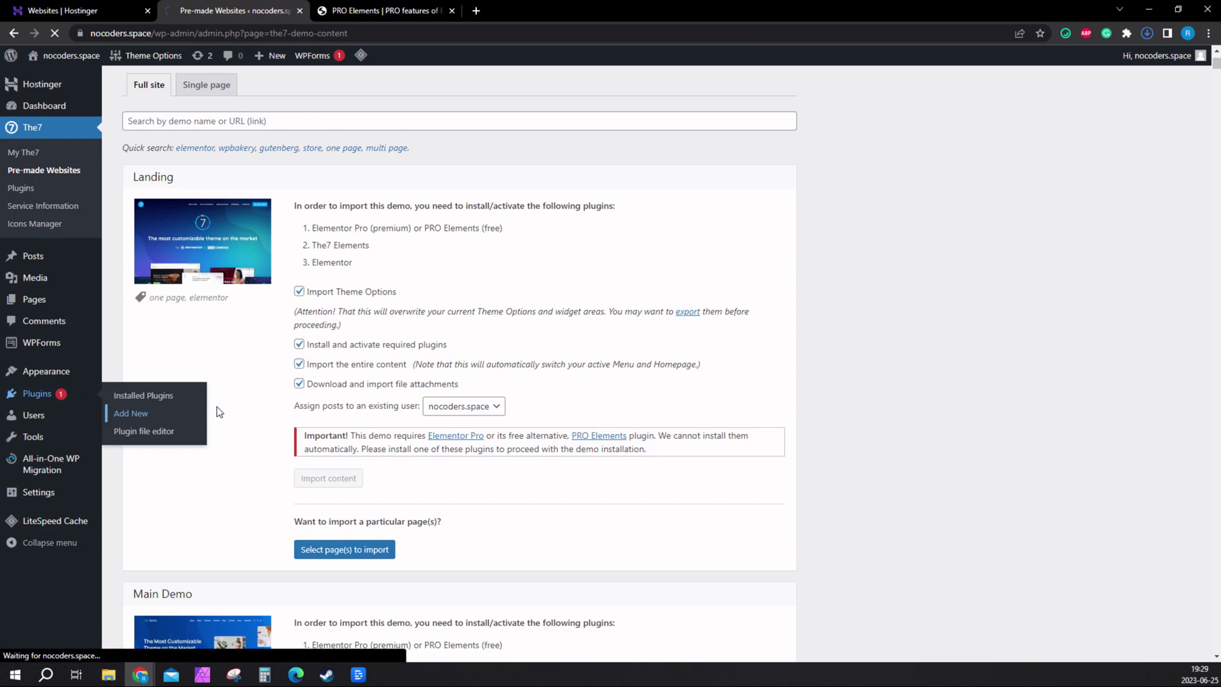
{"action": "left_click", "coordinate": [223, 89]}
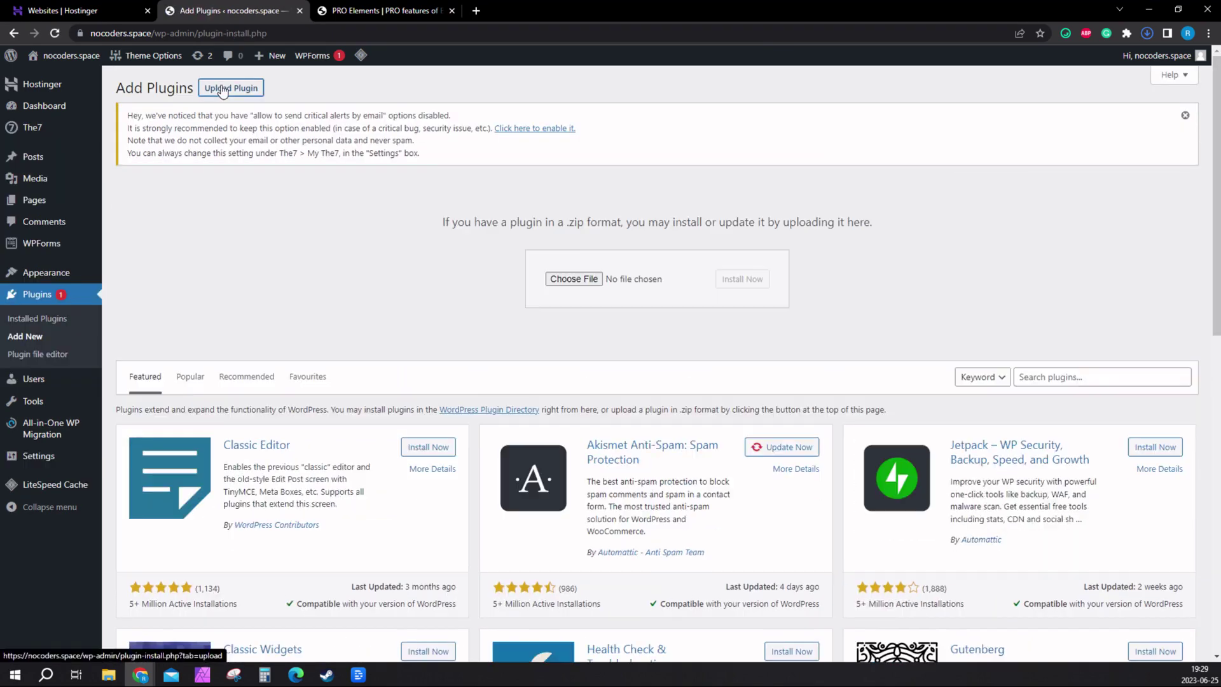
{"action": "left_click", "coordinate": [586, 278]}
{"action": "left_click", "coordinate": [156, 111]}
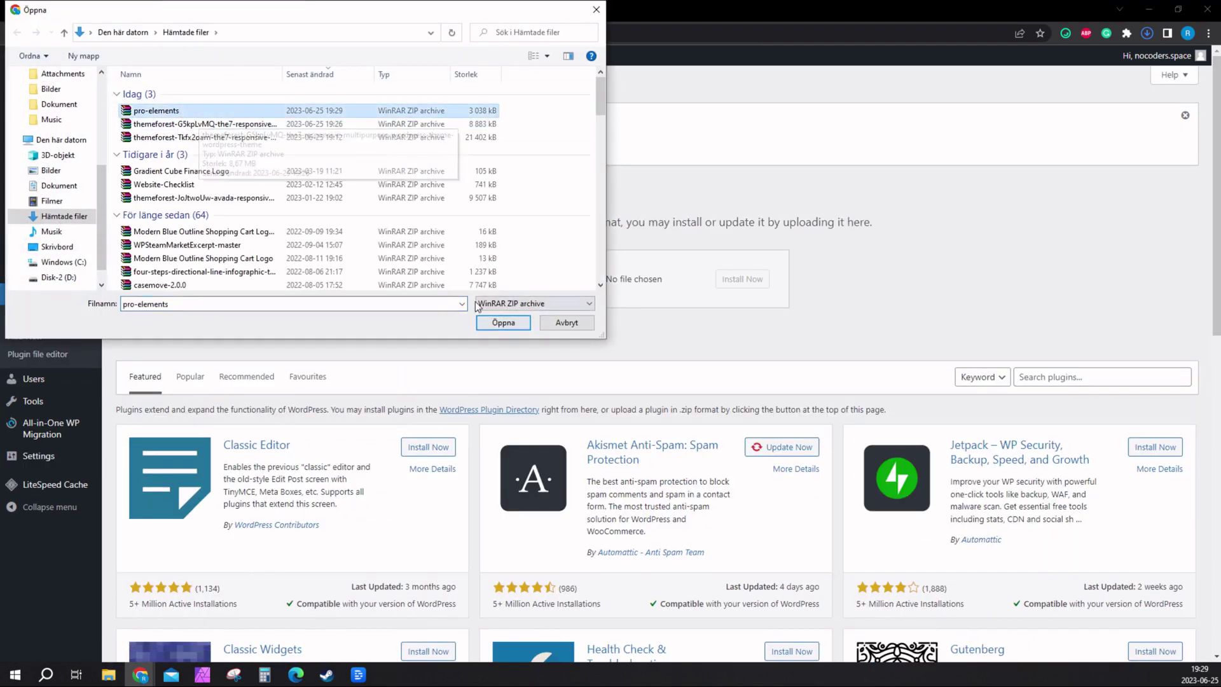
{"action": "left_click", "coordinate": [503, 323]}
{"action": "left_click", "coordinate": [737, 280]}
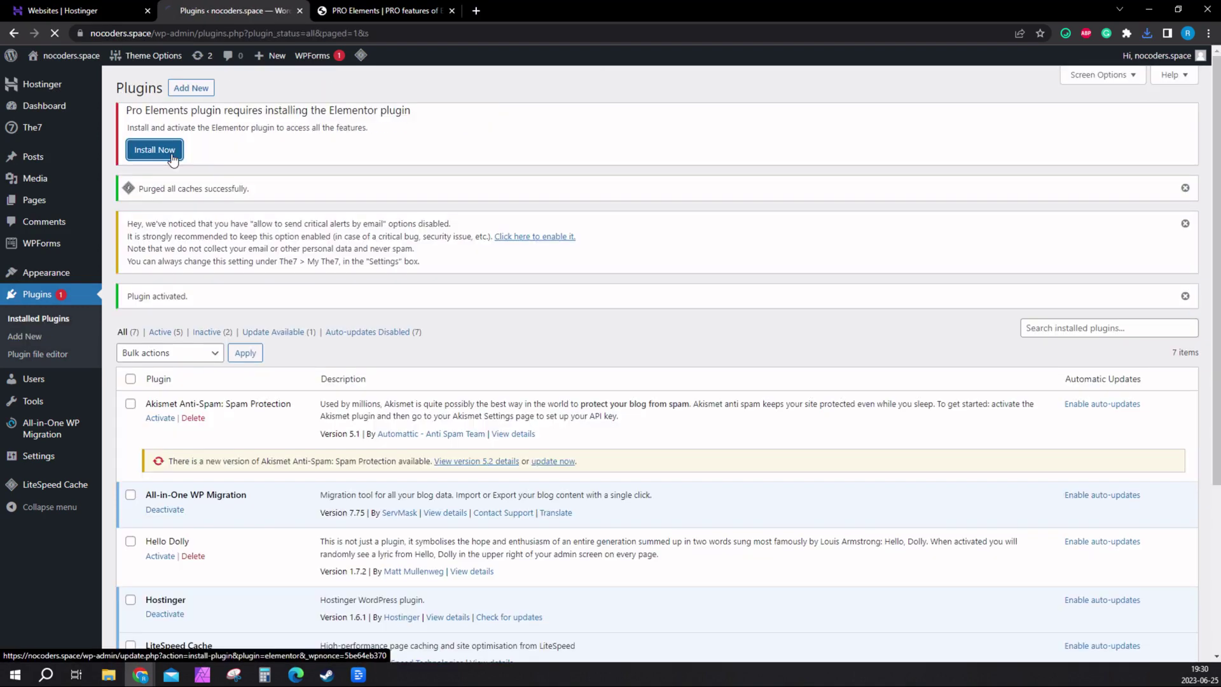
- Install and activate Elementor, dismiss its onboarding, and return to The7's Pre-made Websites
{"action": "left_click", "coordinate": [158, 156]}
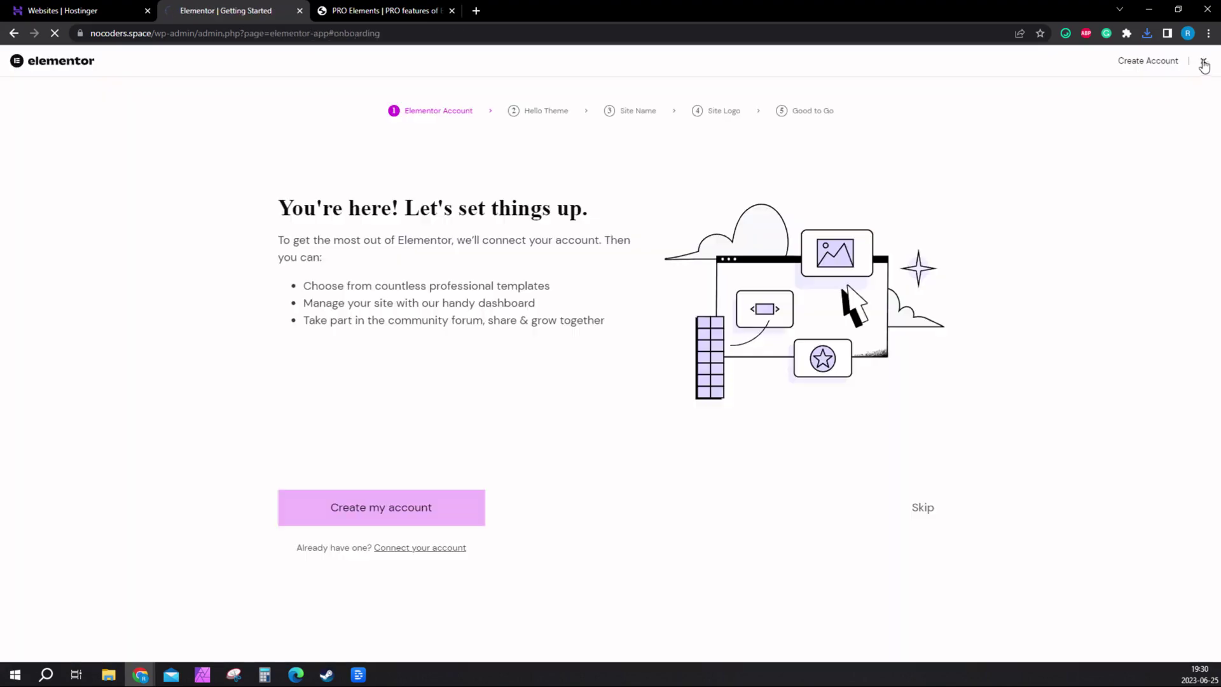
{"action": "left_click", "coordinate": [1201, 59]}
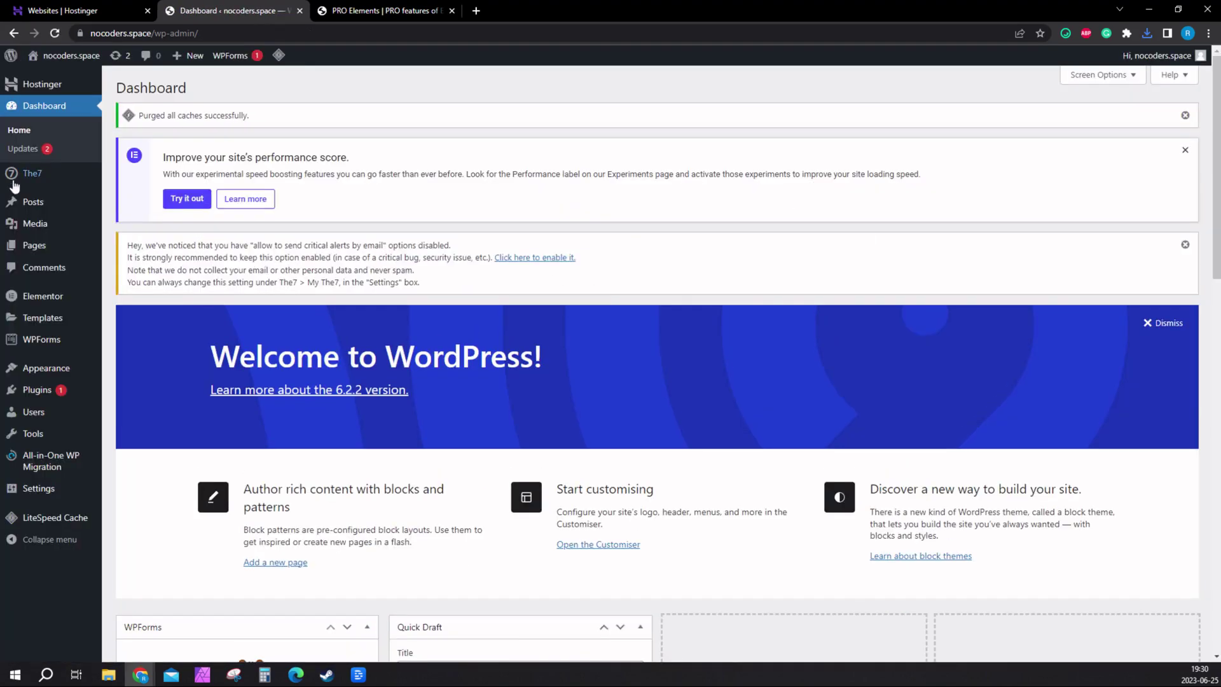
{"action": "mouse_move", "coordinate": [28, 173]}
{"action": "left_click", "coordinate": [159, 193]}
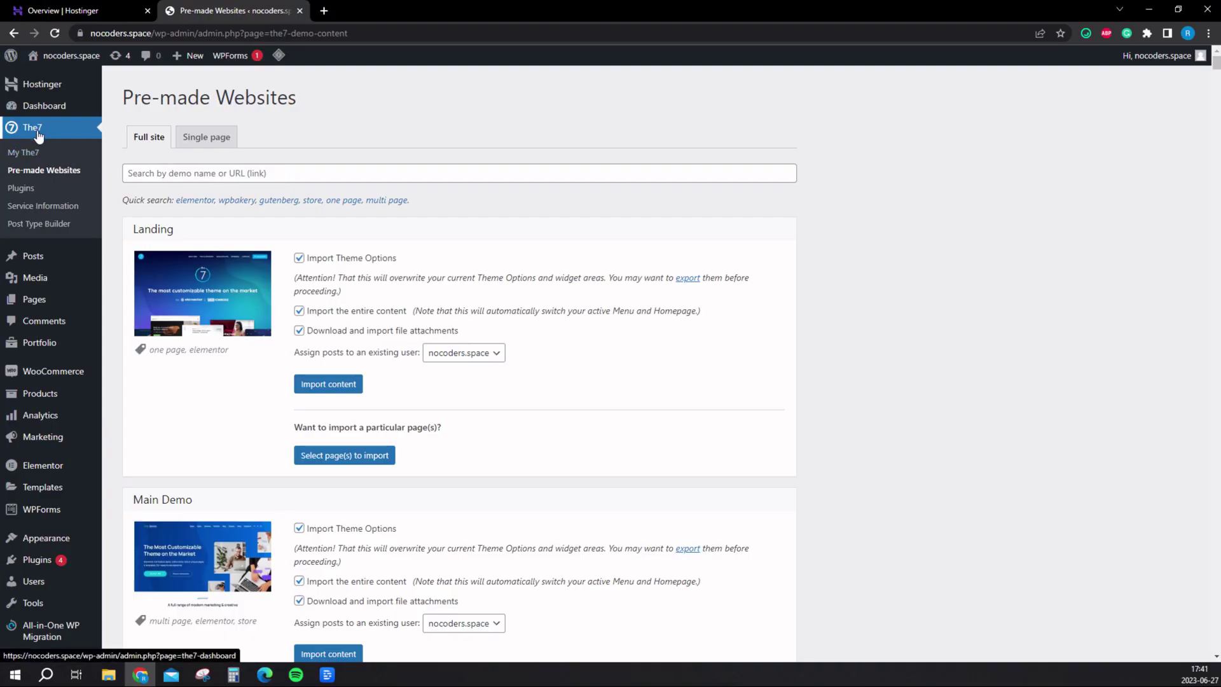
- Search the pre-made websites for 'compan' and import the Company demo content
{"action": "left_click", "coordinate": [54, 178]}
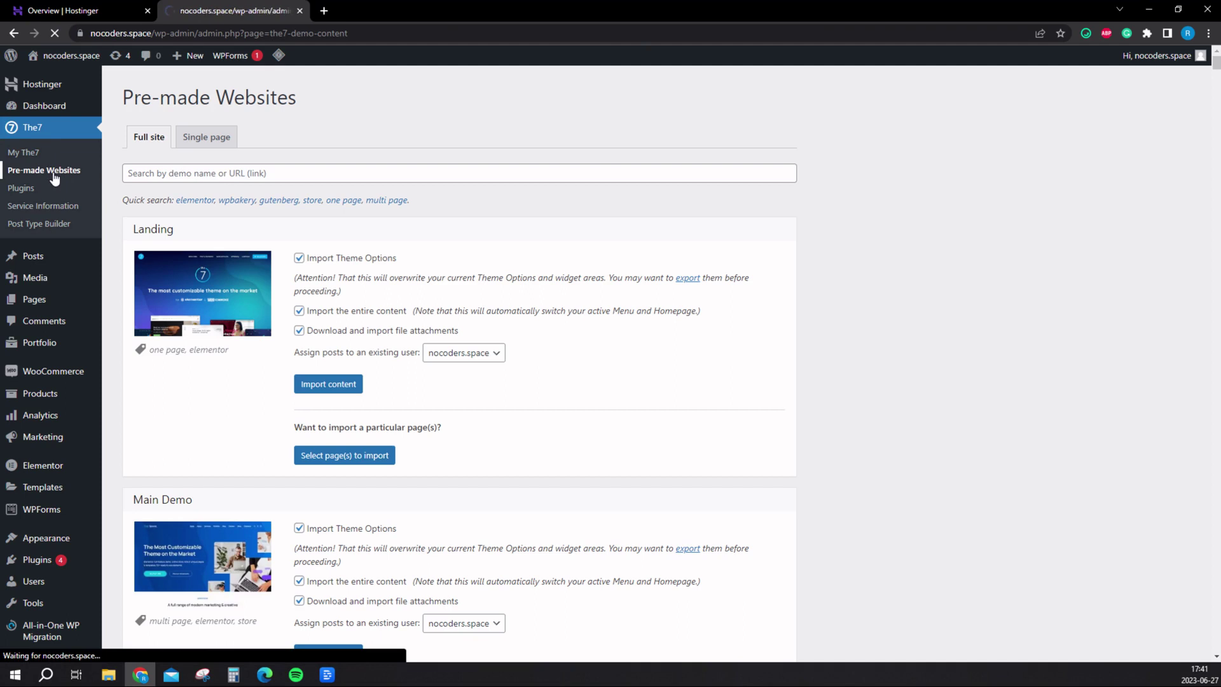
{"action": "left_click", "coordinate": [272, 173]}
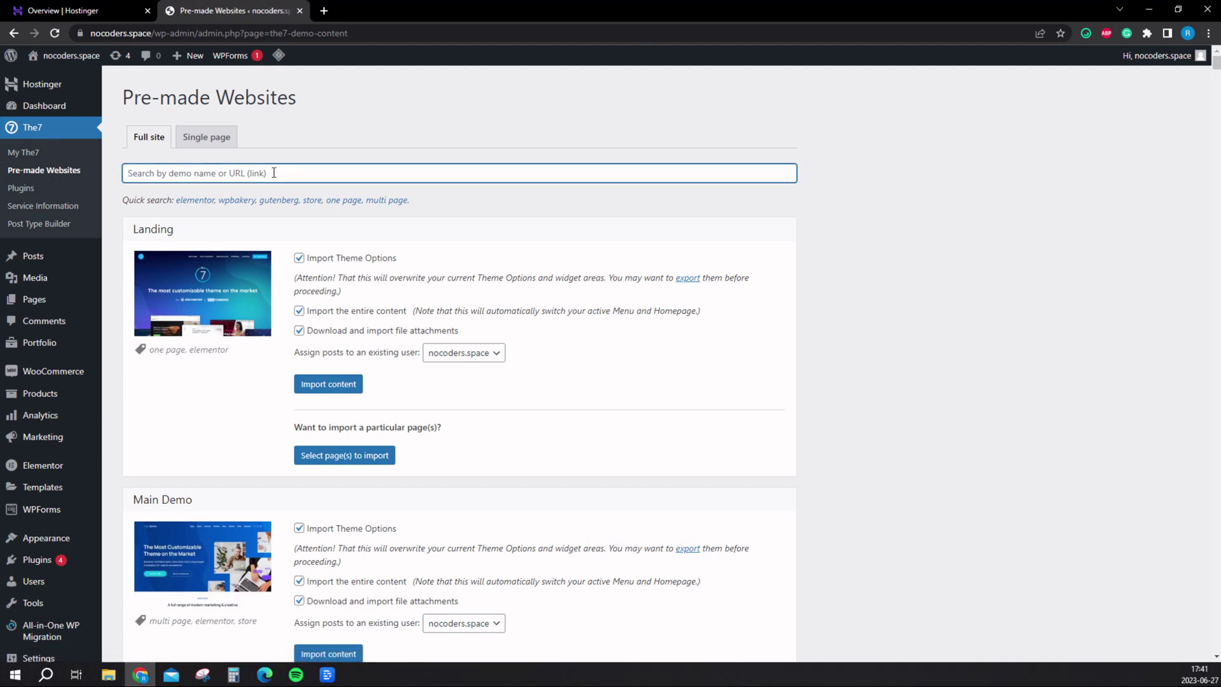
{"action": "type", "text": "compan"}
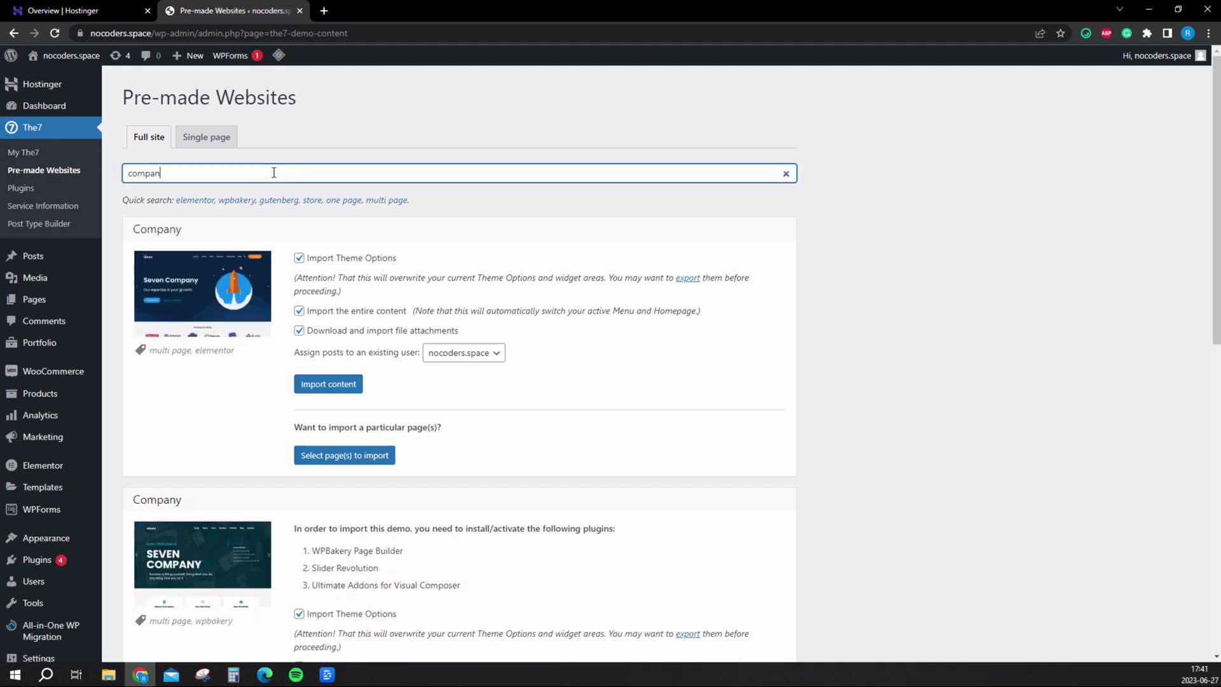
{"action": "left_click", "coordinate": [337, 386]}
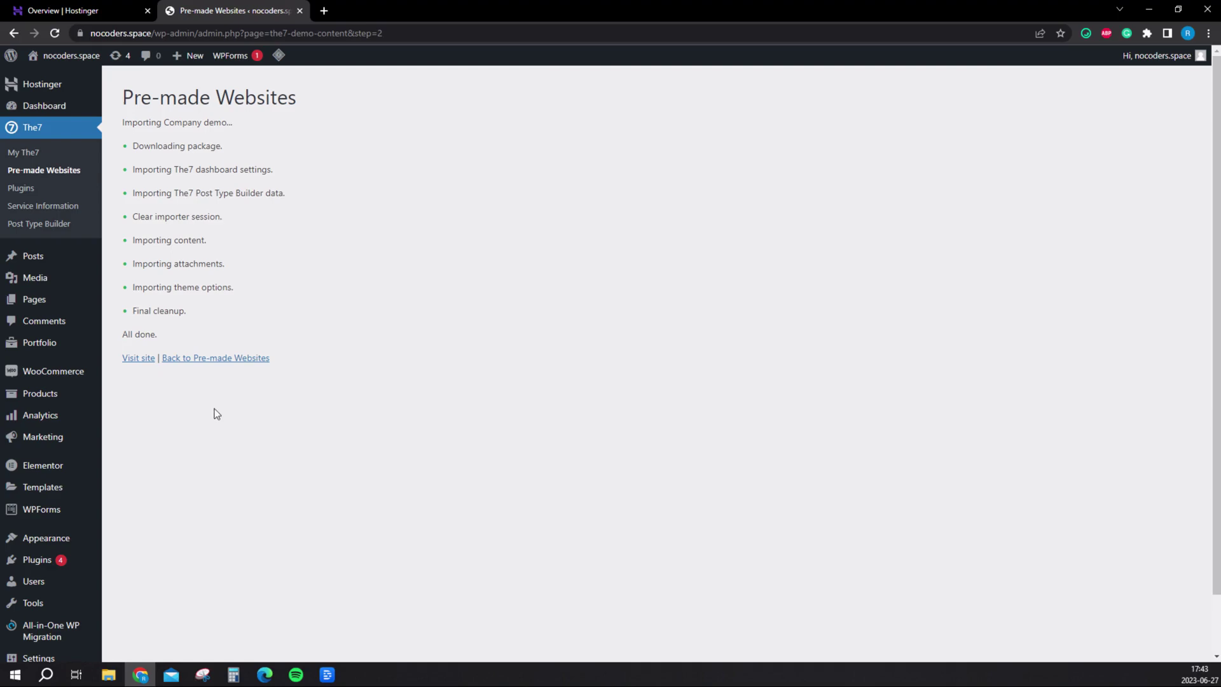
- Show all pages and find the Home page marked as Front Page in the list
{"action": "mouse_move", "coordinate": [46, 305]}
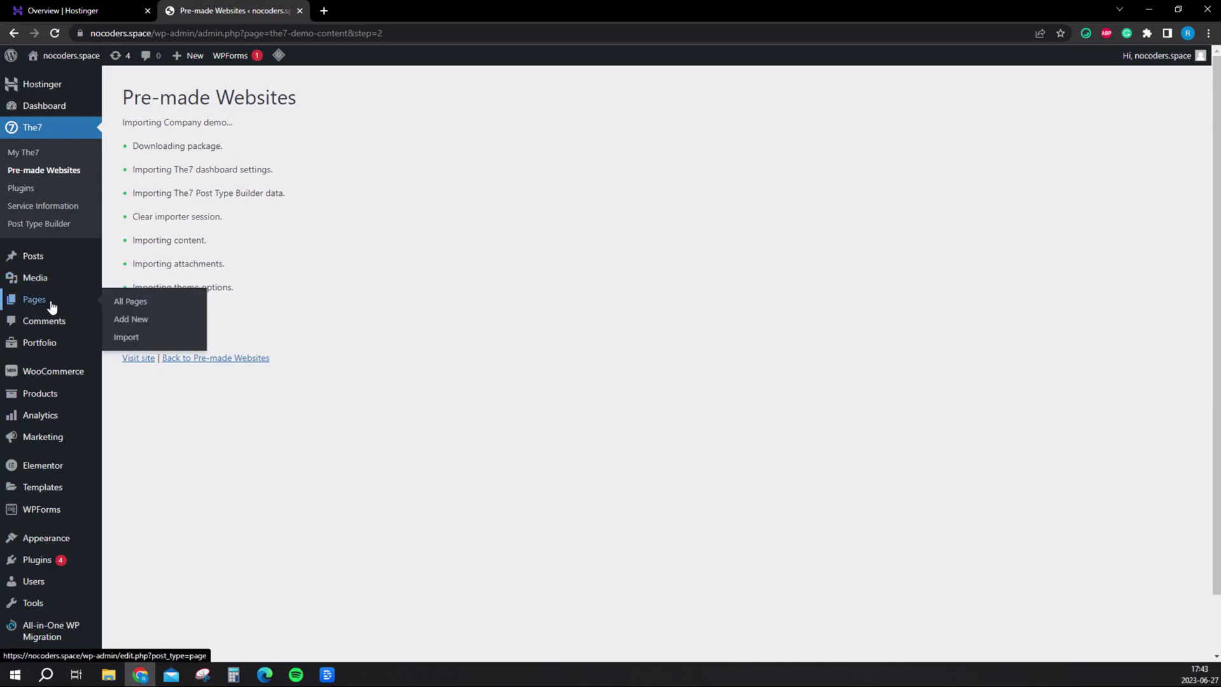
{"action": "left_click", "coordinate": [140, 304]}
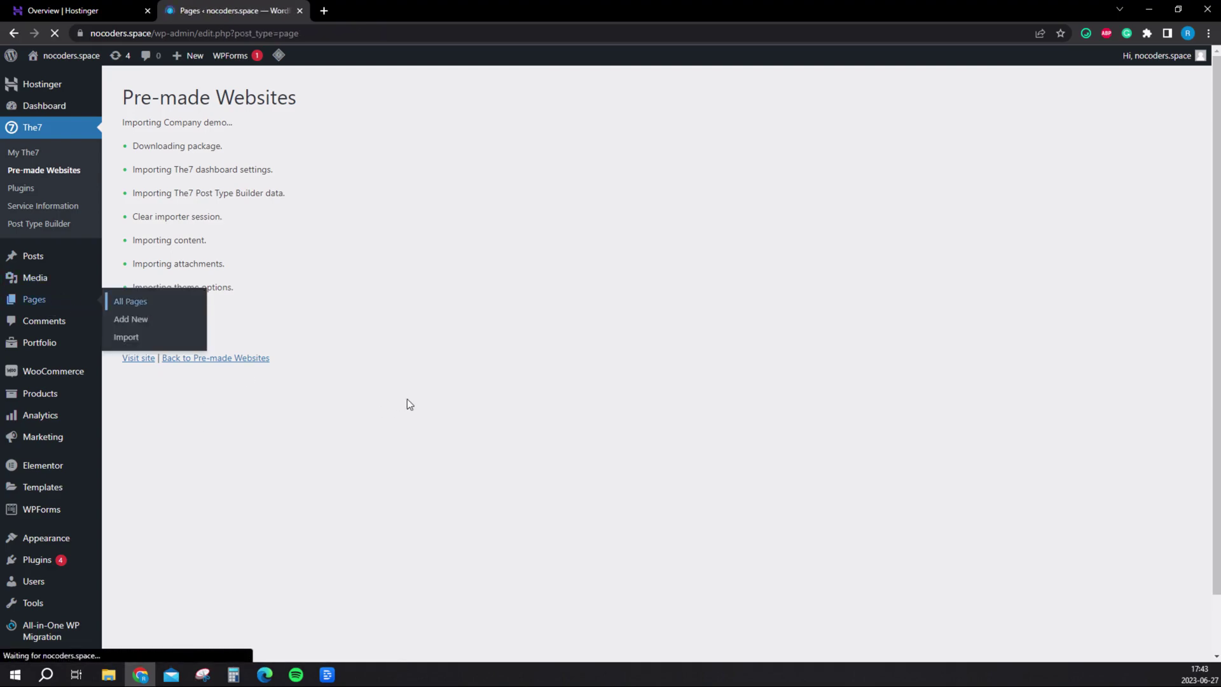
{"action": "scroll", "coordinate": [399, 426], "scroll_direction": "down", "scroll_amount": 2}
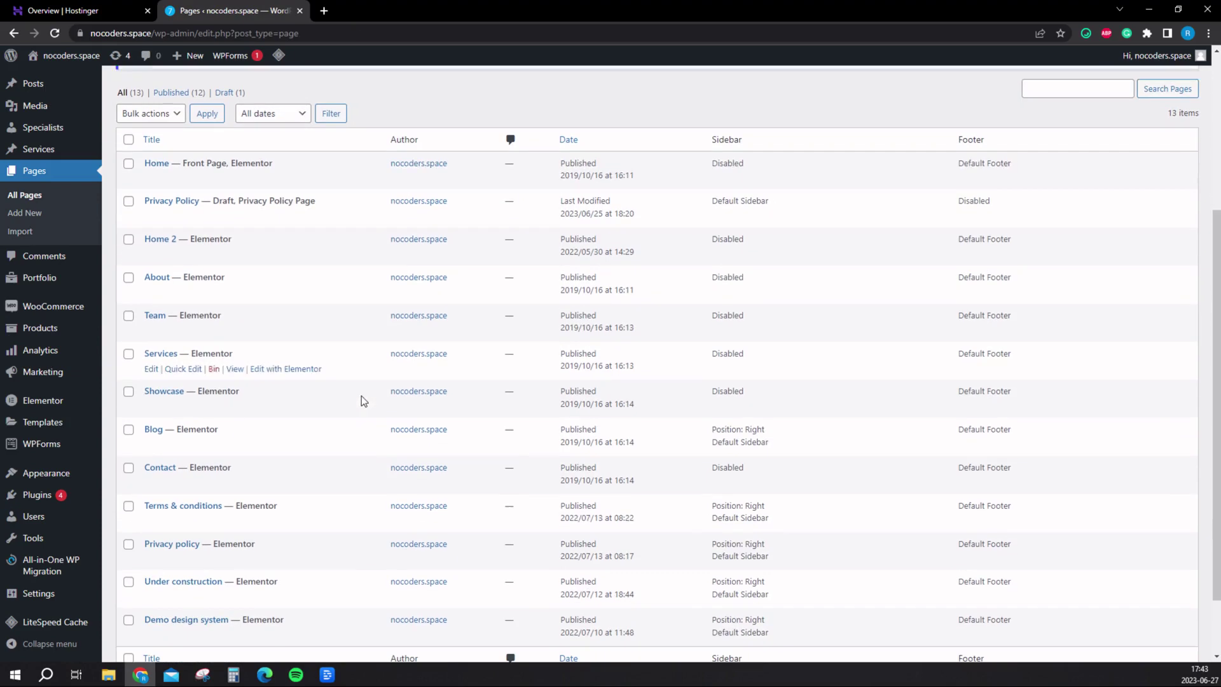
{"action": "scroll", "coordinate": [210, 219], "scroll_direction": "down", "scroll_amount": 1}
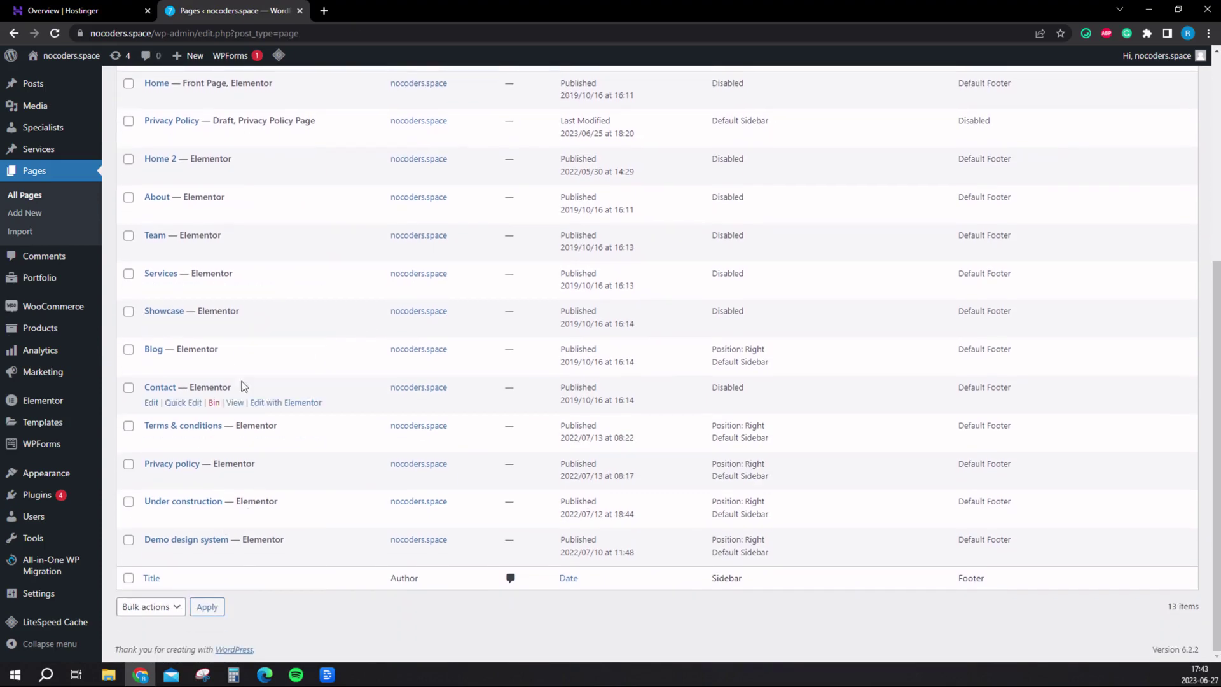
{"action": "scroll", "coordinate": [264, 313], "scroll_direction": "up", "scroll_amount": 1}
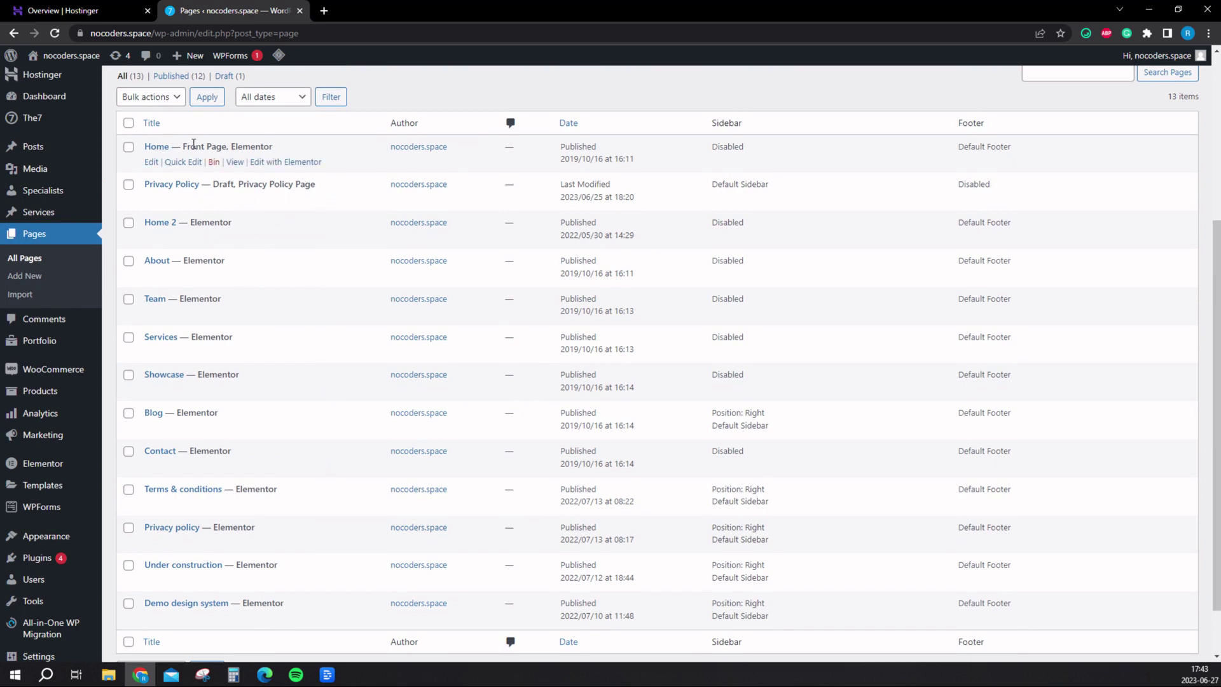
{"action": "left_click_drag", "start_coordinate": [183, 145], "coordinate": [229, 147]}
{"action": "left_click_drag", "start_coordinate": [195, 147], "coordinate": [263, 148]}
{"action": "left_click", "coordinate": [262, 148]}
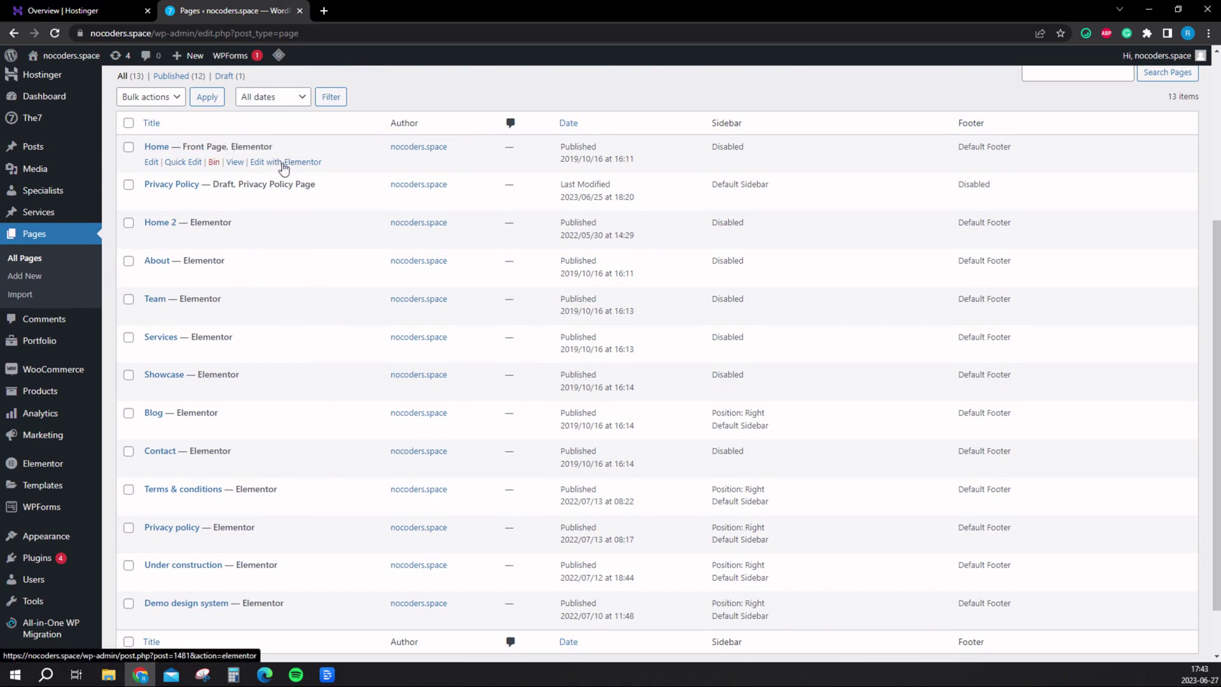
- Open the Home page in Elementor and inspect the hero slider's settings
{"action": "left_click", "coordinate": [284, 163]}
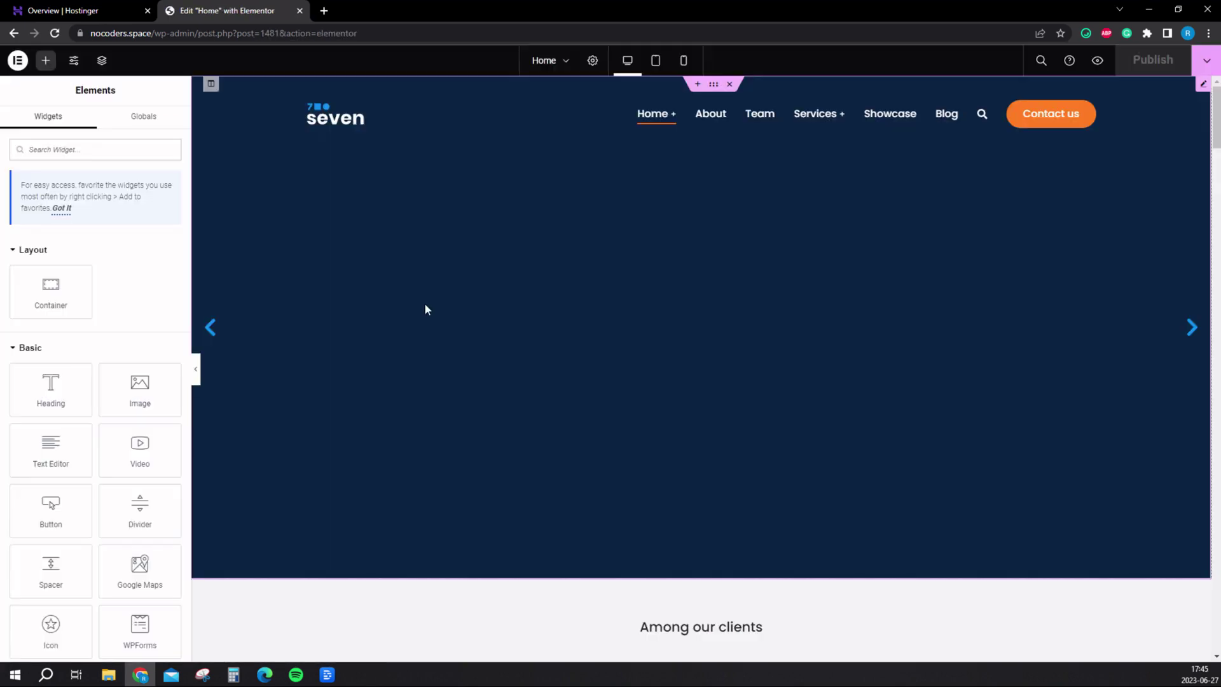
{"action": "scroll", "coordinate": [567, 360], "scroll_direction": "down", "scroll_amount": 10}
{"action": "scroll", "coordinate": [521, 362], "scroll_direction": "down", "scroll_amount": 5}
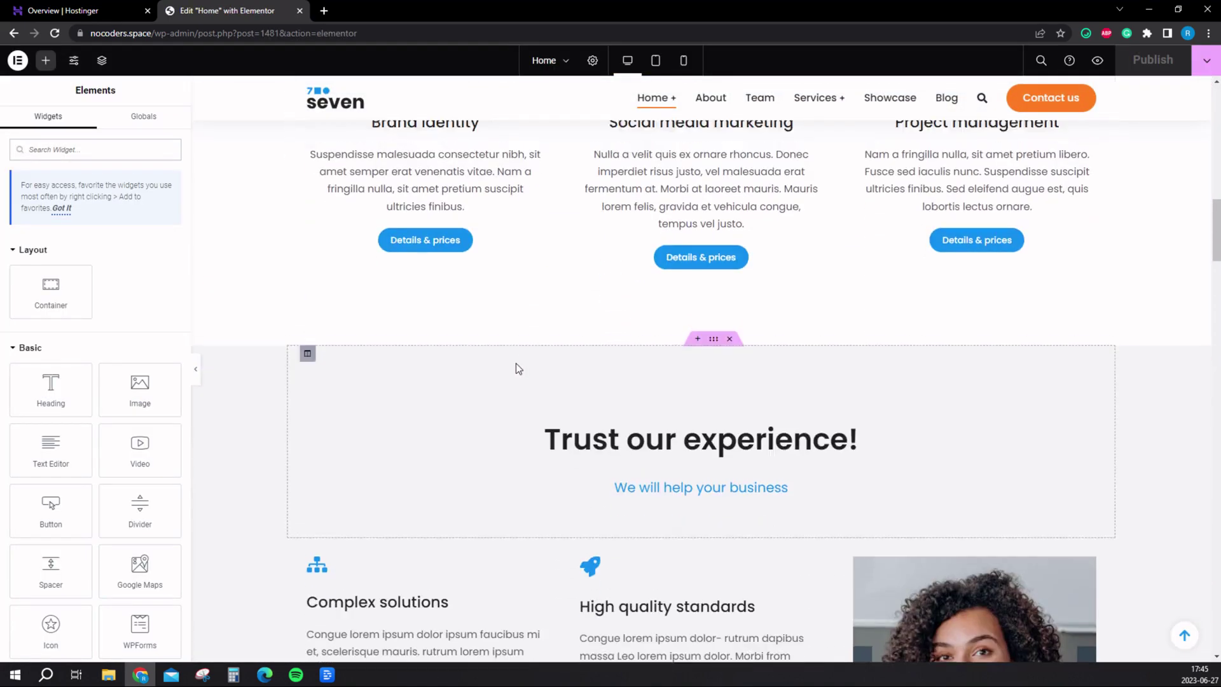
{"action": "scroll", "coordinate": [516, 364], "scroll_direction": "up", "scroll_amount": 15}
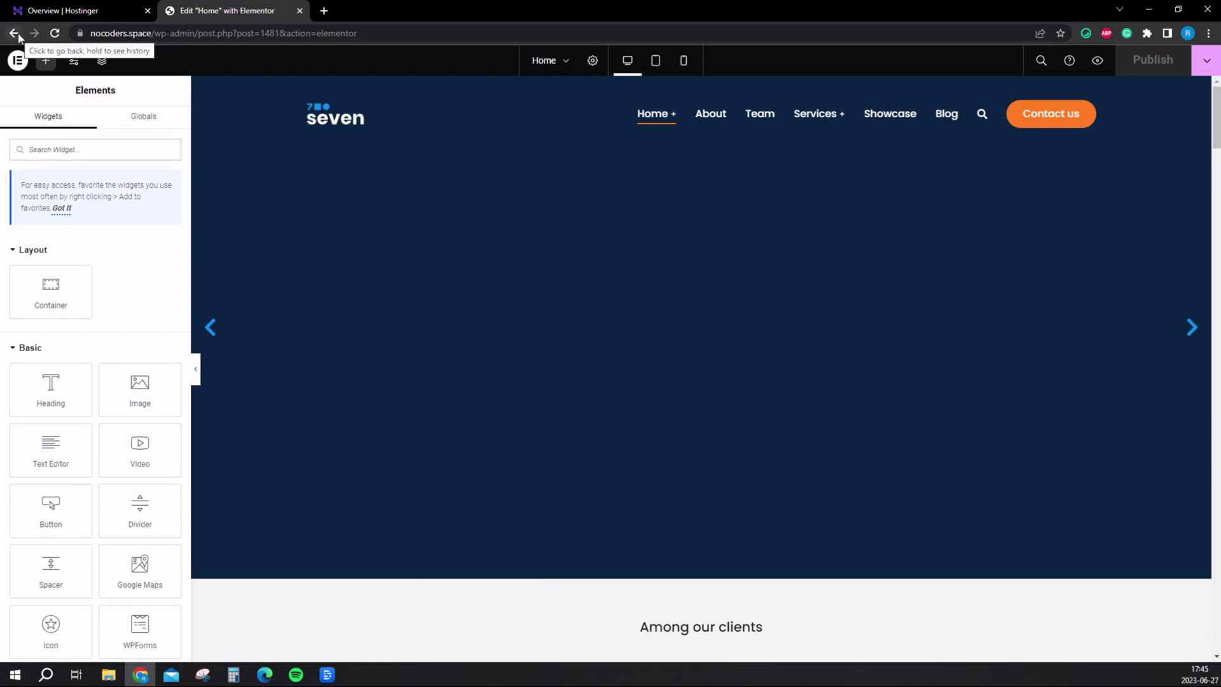
{"action": "left_click", "coordinate": [371, 205]}
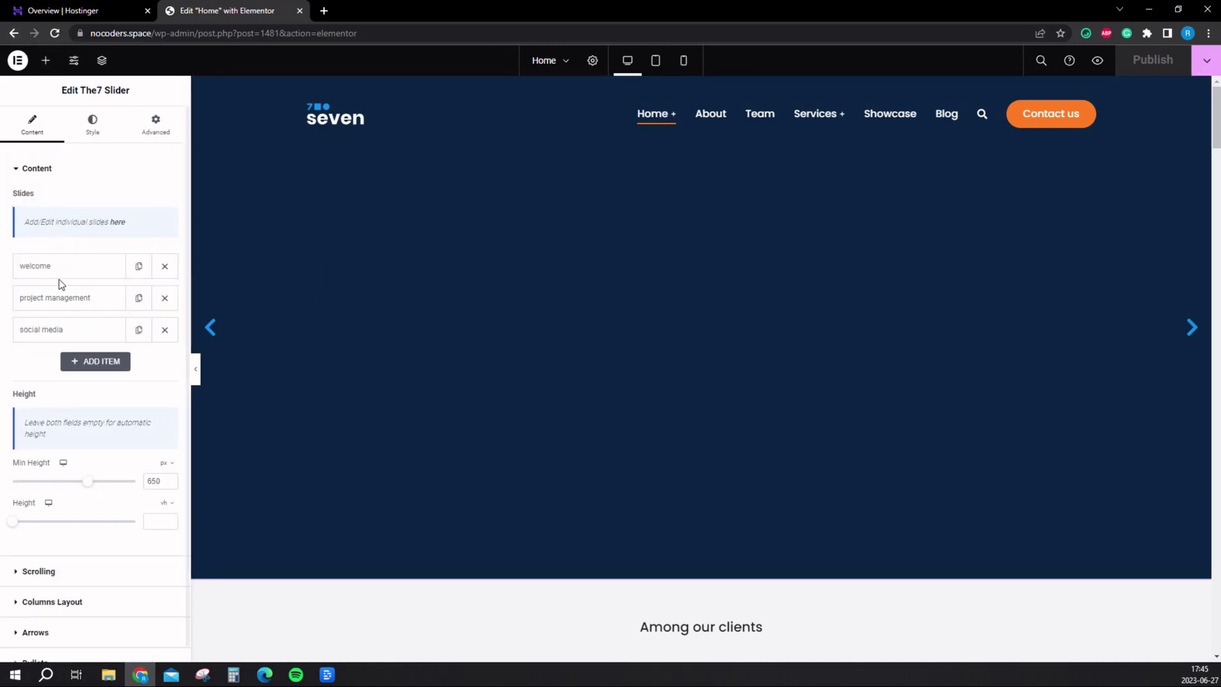
- Go back to the Pages list, preview the live site, then close its tab
{"action": "left_click", "coordinate": [13, 33]}
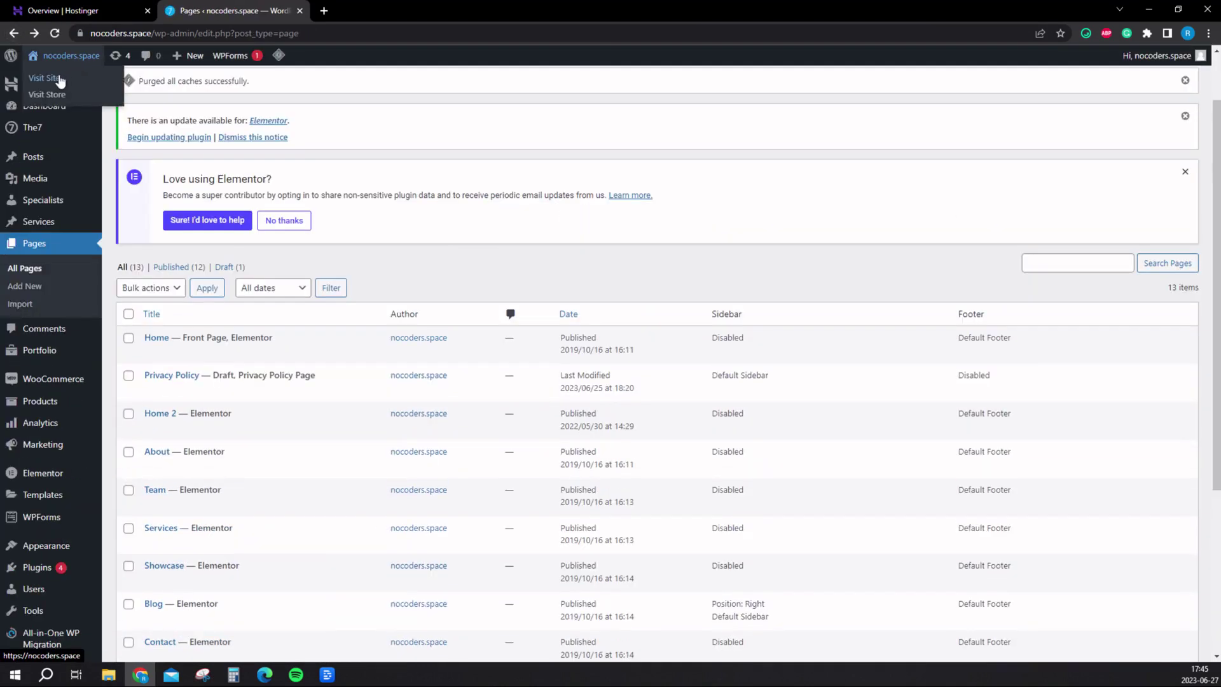
{"action": "left_click", "coordinate": [60, 80]}
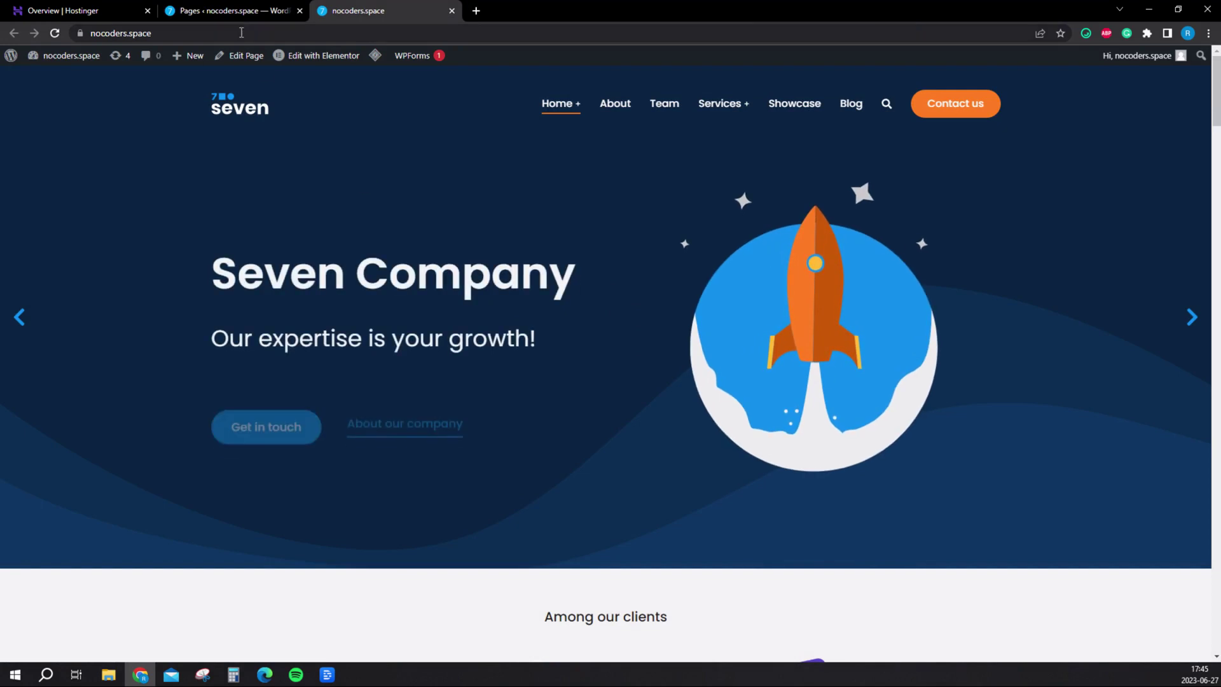
{"action": "key", "text": "ctrl+w"}
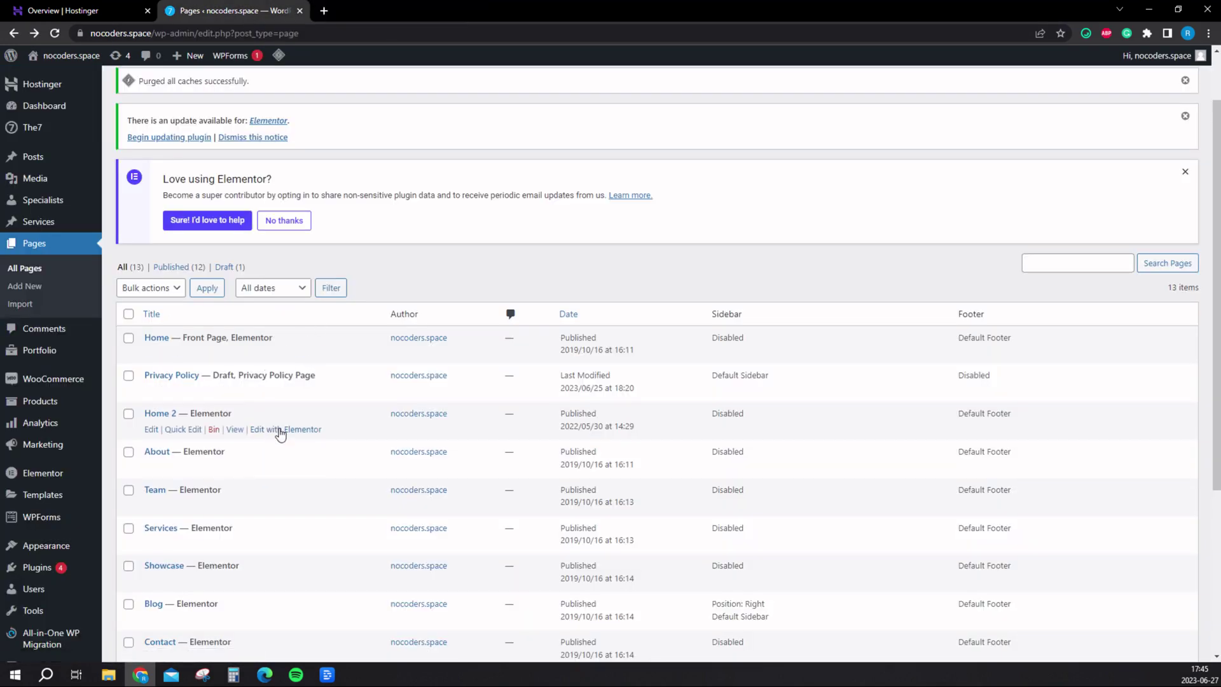
- Open Home 2 in Elementor and look over its 'Marketing & consulting services for a new era' hero
{"action": "left_click", "coordinate": [280, 432]}
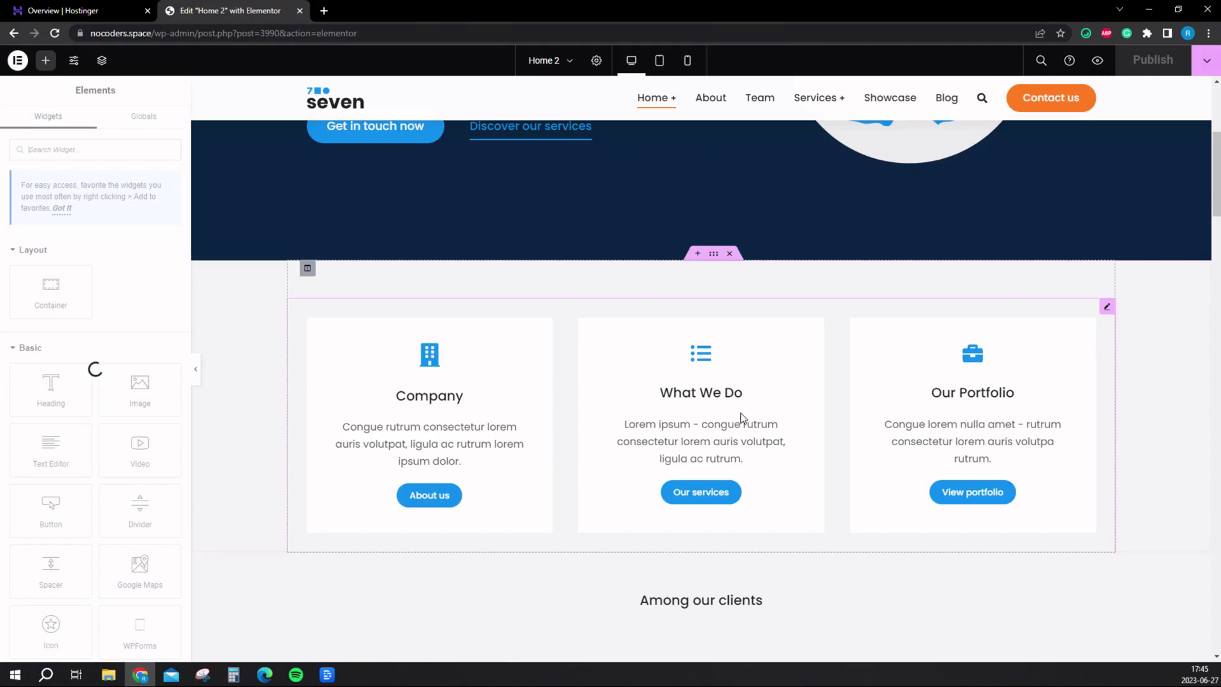
{"action": "scroll", "coordinate": [732, 410], "scroll_direction": "down", "scroll_amount": 10}
{"action": "scroll", "coordinate": [686, 407], "scroll_direction": "up", "scroll_amount": 15}
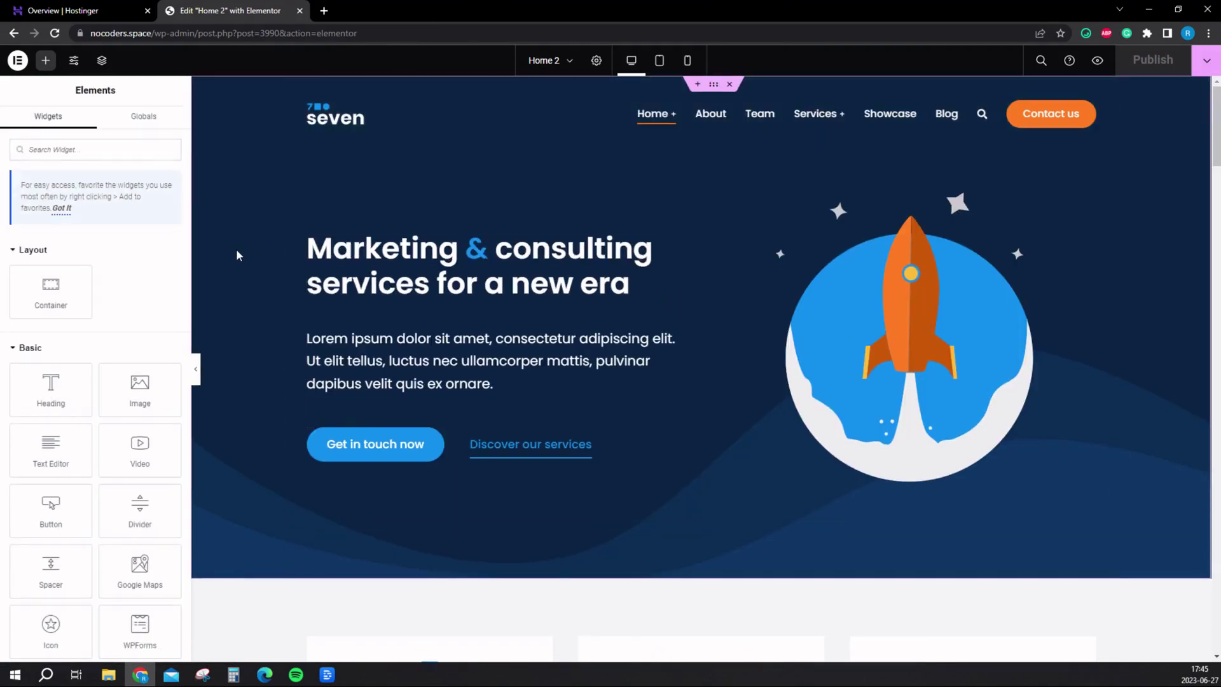
- Open Site Settings' Site Identity and review the site name nocoders.space and description
{"action": "left_click", "coordinate": [73, 62]}
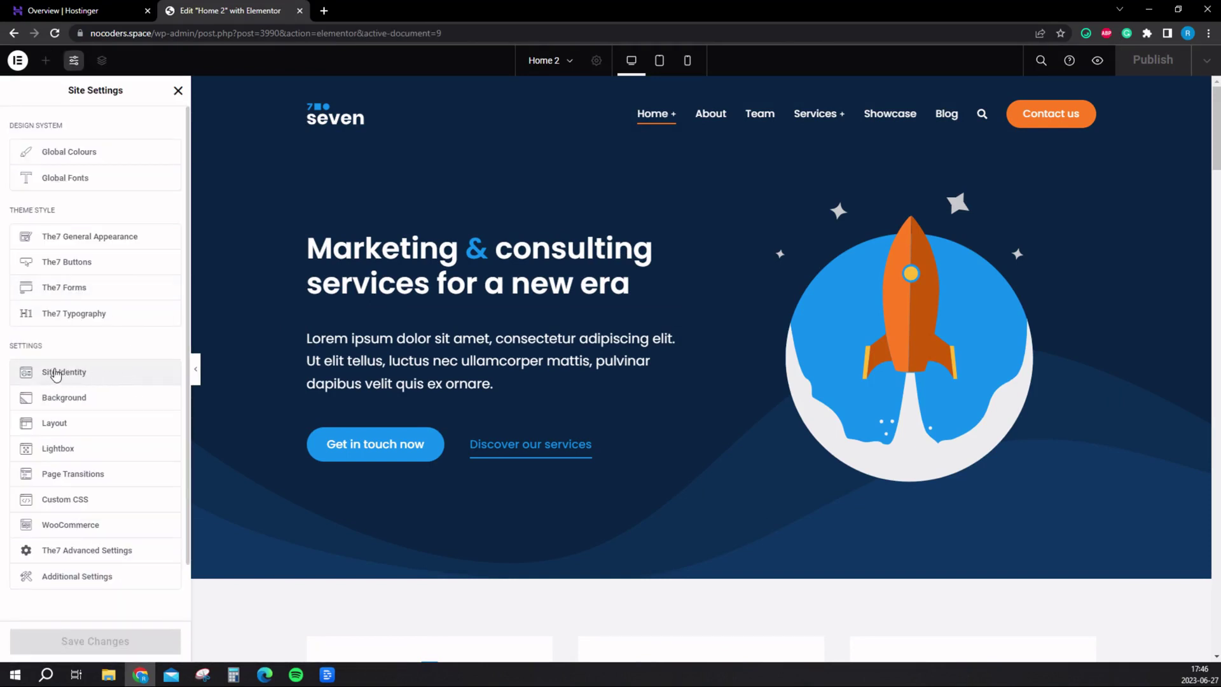
{"action": "left_click", "coordinate": [77, 374]}
{"action": "left_click_drag", "start_coordinate": [88, 225], "coordinate": [14, 222]}
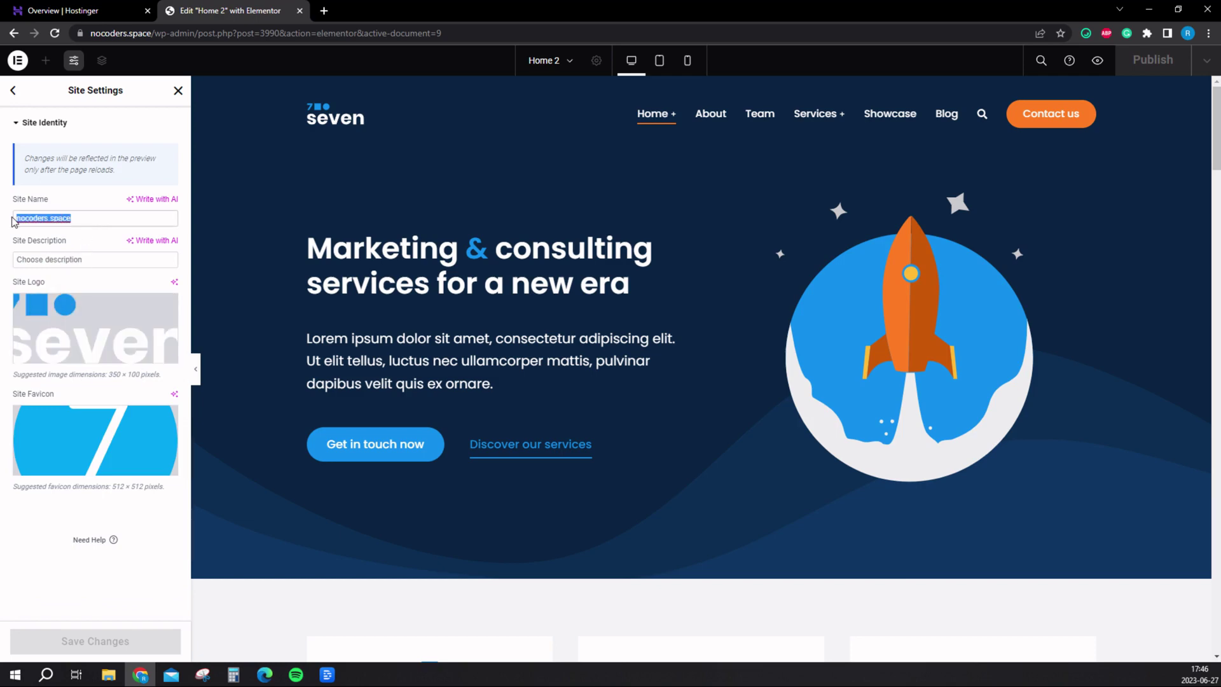
{"action": "left_click", "coordinate": [111, 262]}
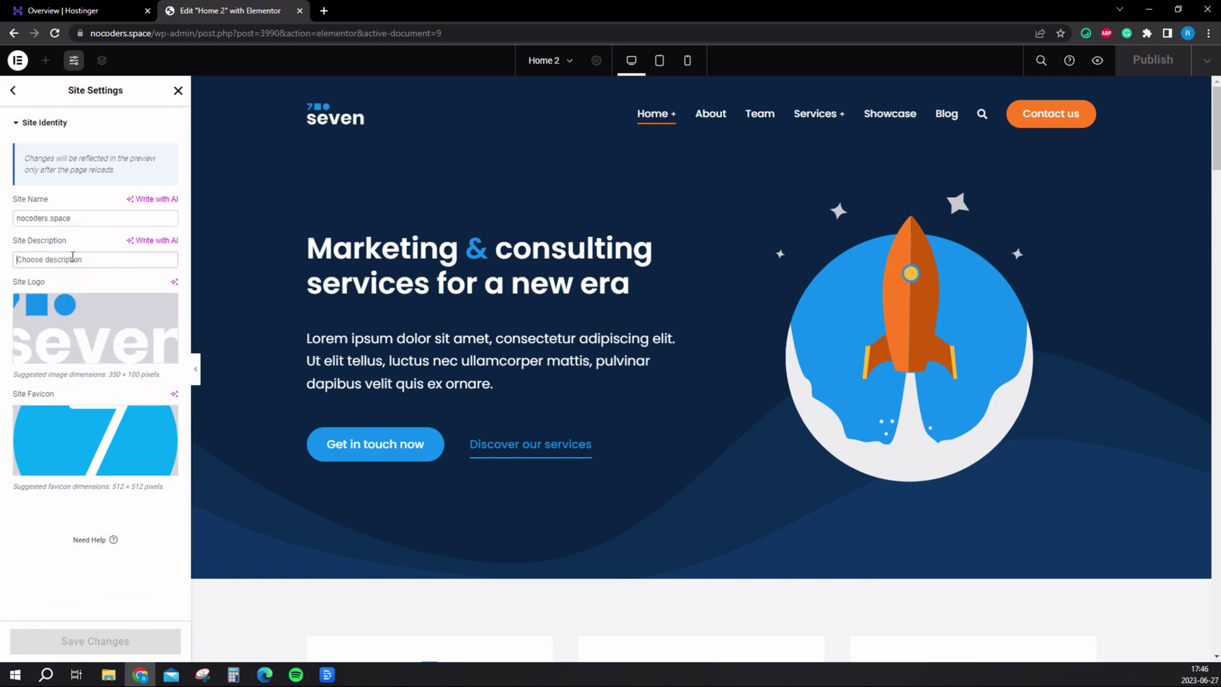
- Check the logo's media picker without changing it, then review the favicon's suggested dimensions
{"action": "mouse_move", "coordinate": [67, 318]}
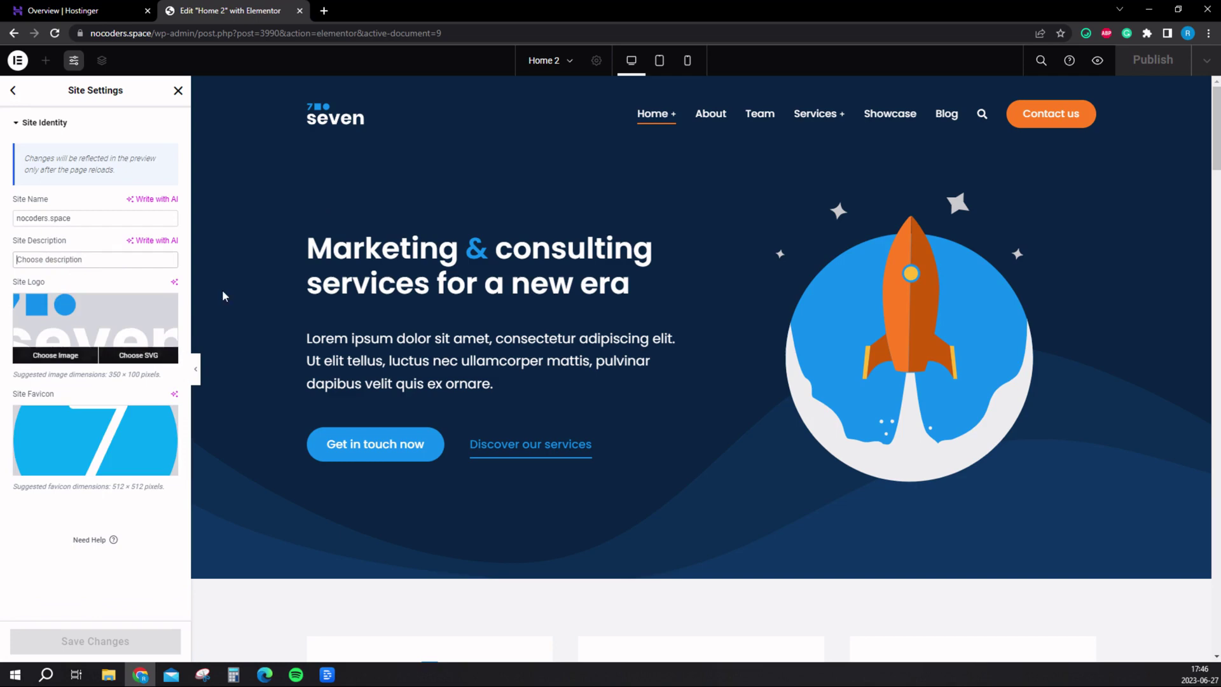
{"action": "left_click", "coordinate": [52, 356]}
{"action": "left_click", "coordinate": [179, 107]}
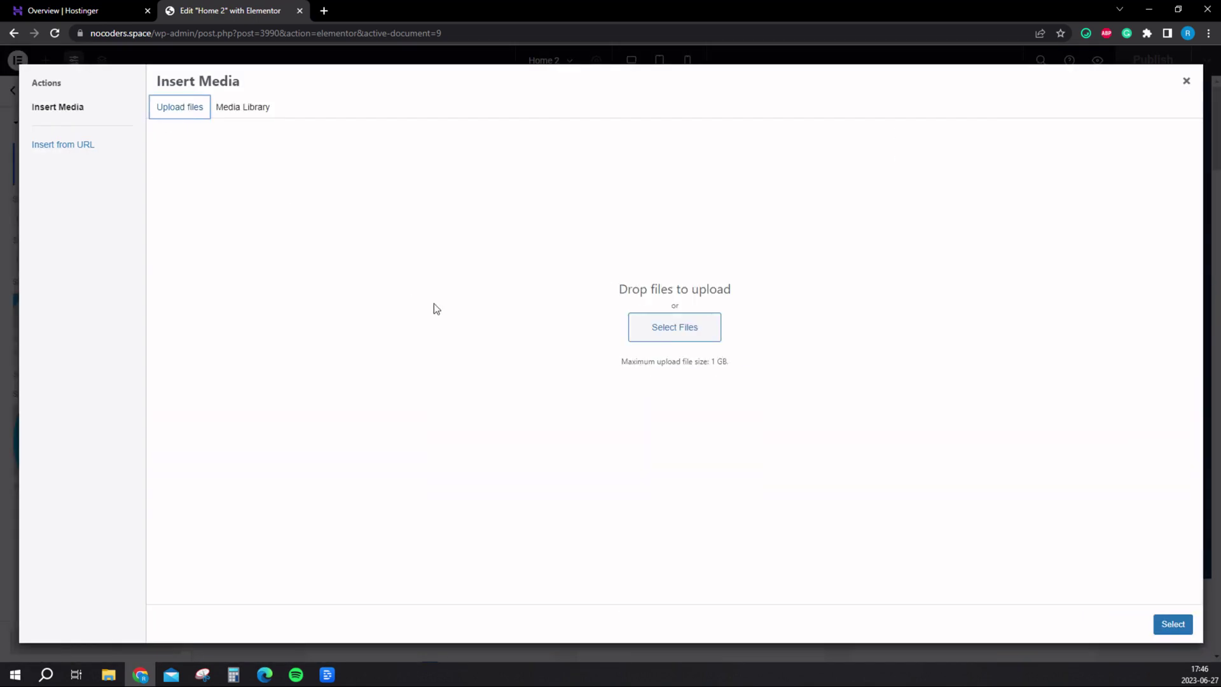
{"action": "left_click", "coordinate": [242, 107]}
{"action": "left_click", "coordinate": [1173, 624]}
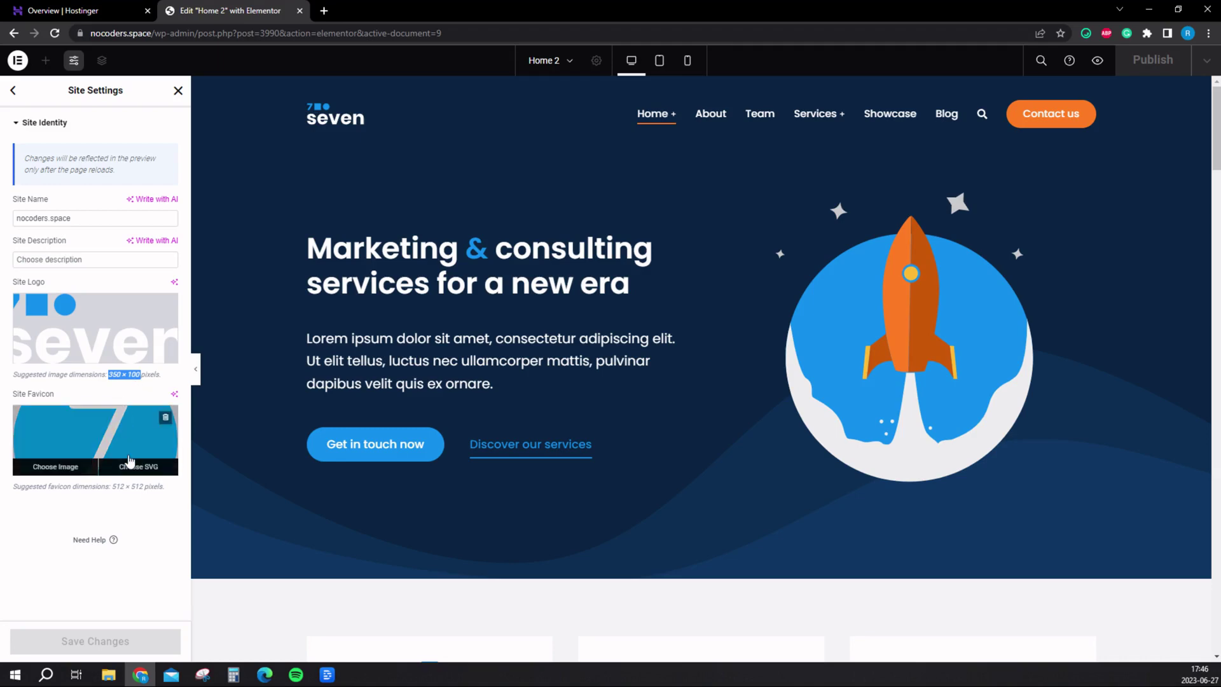
{"action": "left_click_drag", "start_coordinate": [116, 486], "coordinate": [143, 488]}
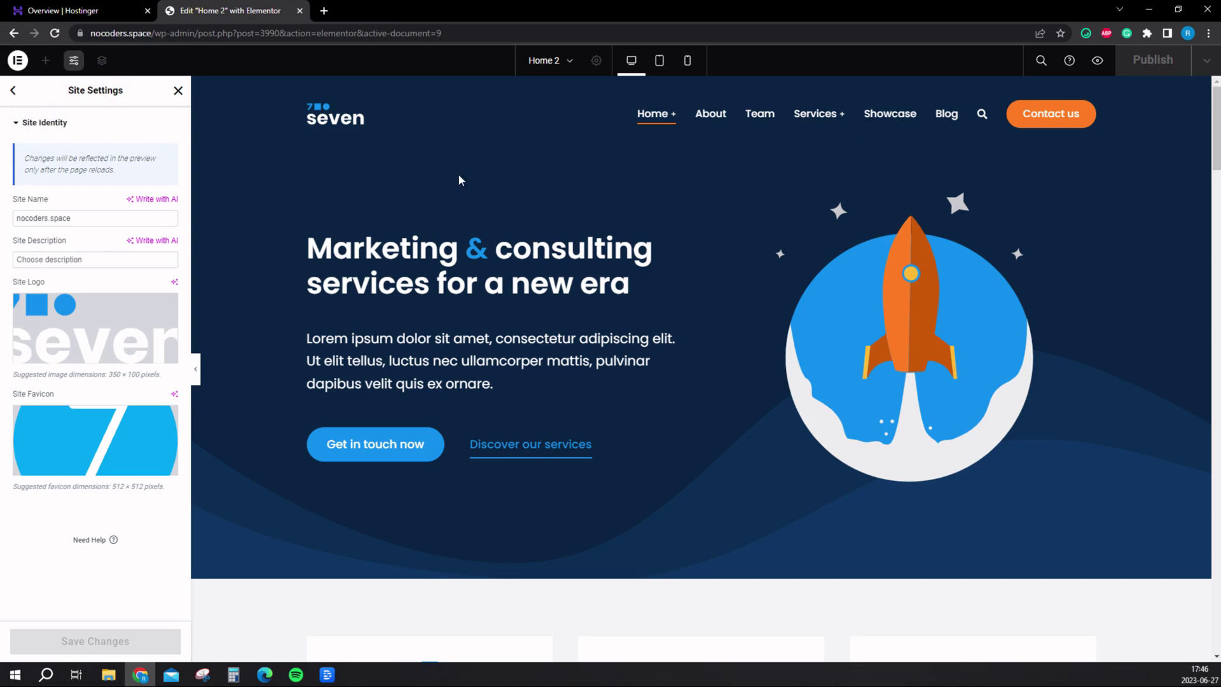
- Close Site Settings, change the Home 2 hero heading to 'CHANGE IT', and save as draft
{"action": "left_click", "coordinate": [13, 89]}
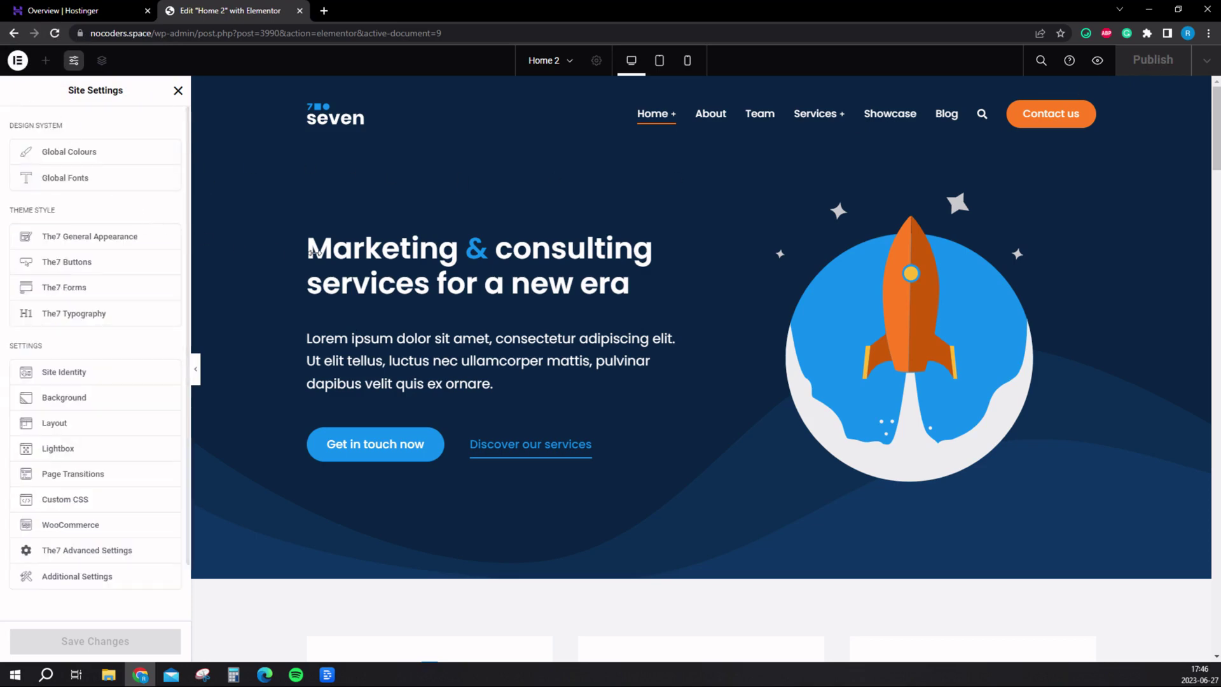
{"action": "left_click", "coordinate": [178, 92]}
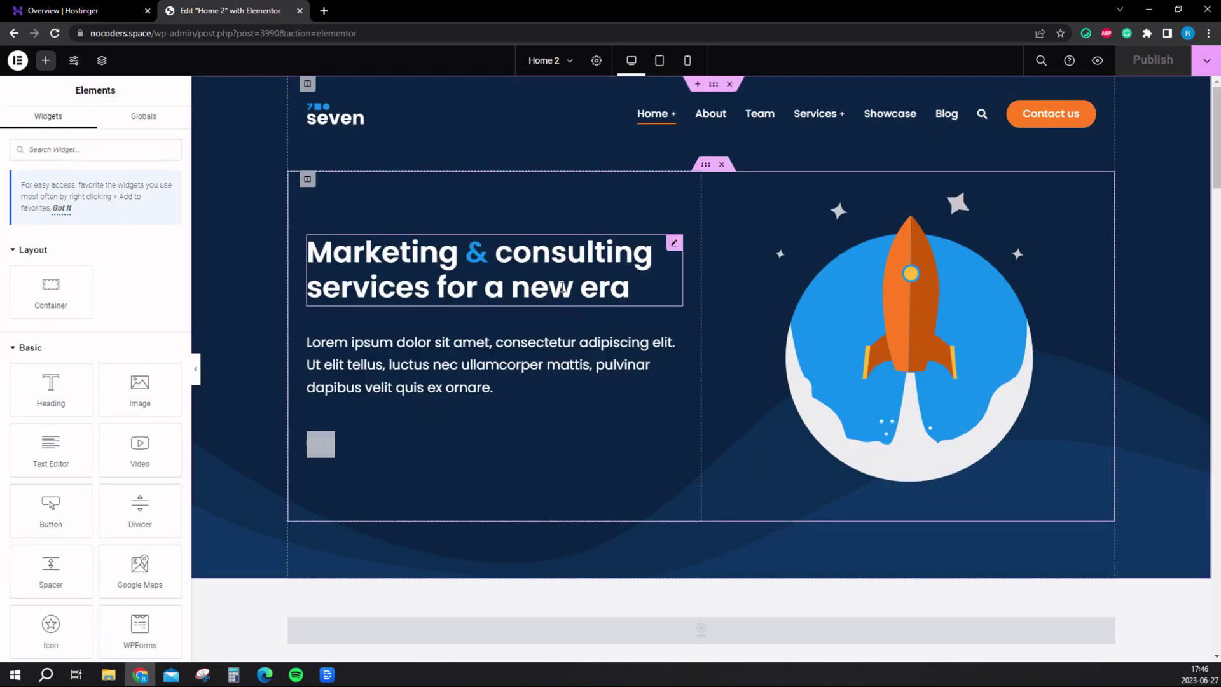
{"action": "left_click", "coordinate": [639, 292]}
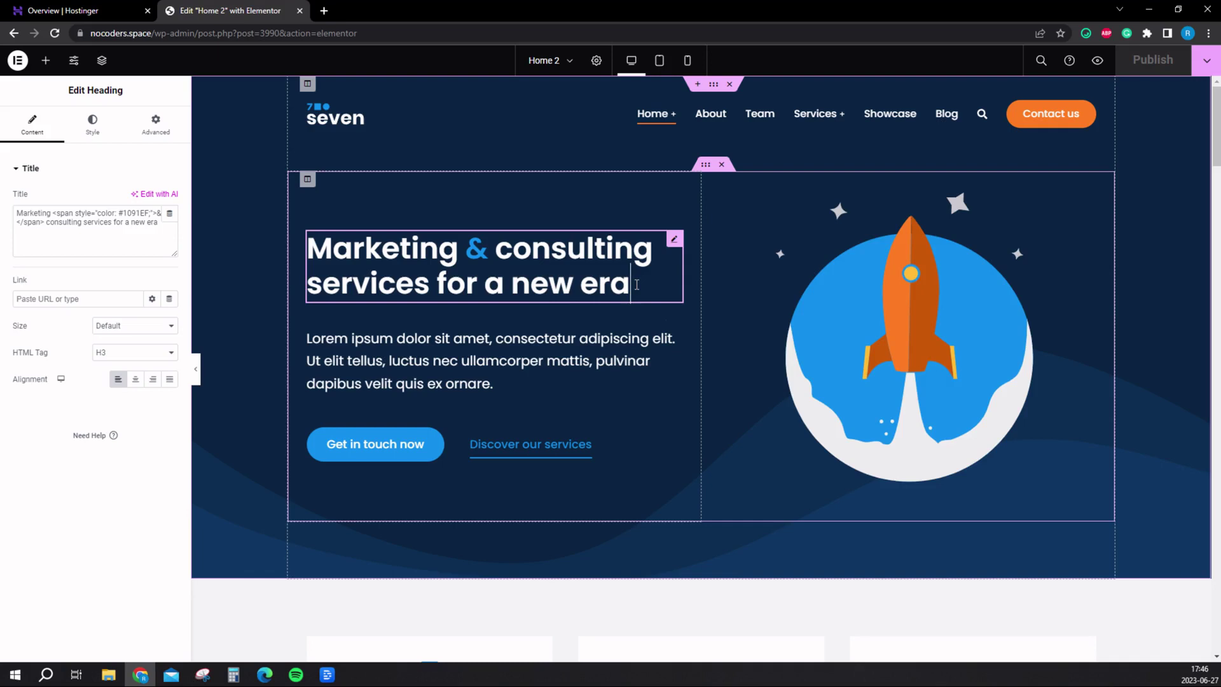
{"action": "left_click_drag", "start_coordinate": [628, 286], "coordinate": [322, 249]}
{"action": "type", "text": "CHANGE IT"}
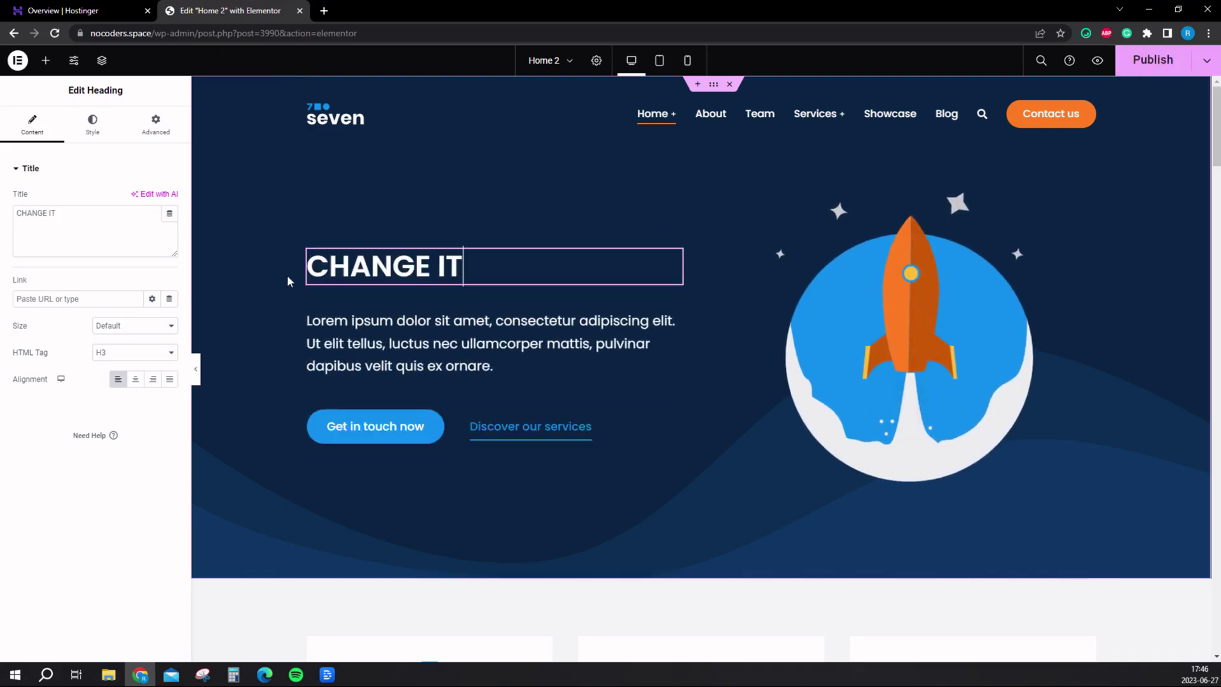
{"action": "left_click", "coordinate": [1206, 61]}
{"action": "left_click", "coordinate": [1119, 95]}
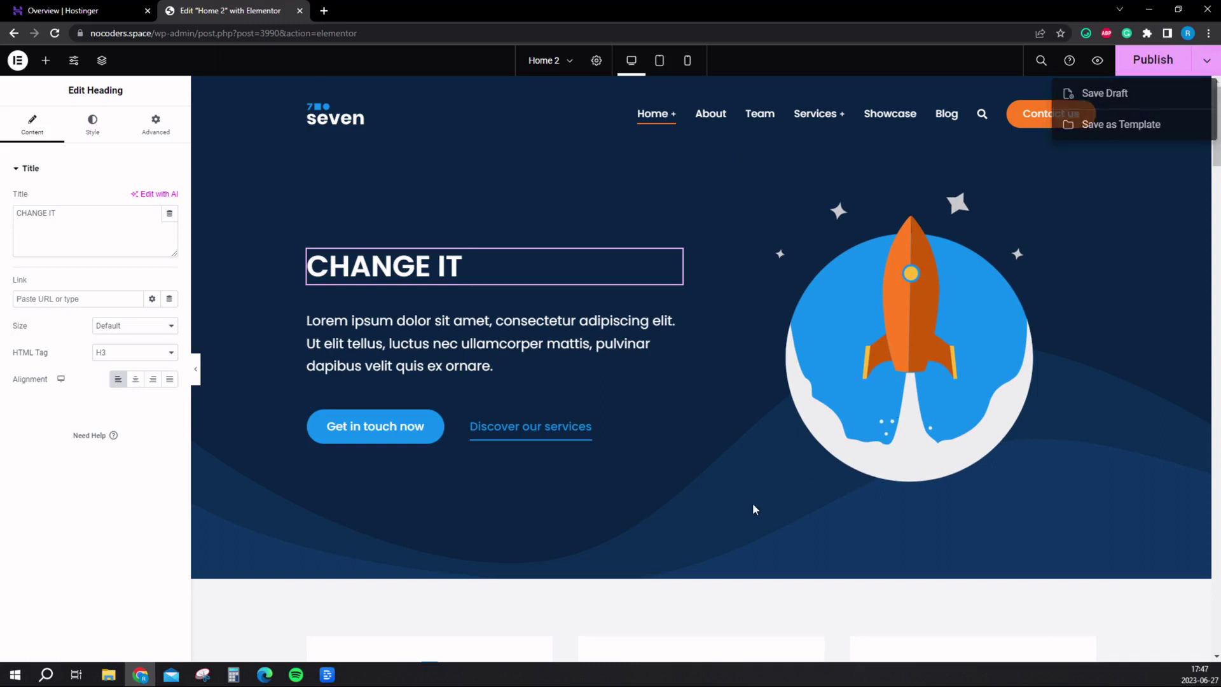
{"action": "left_click", "coordinate": [877, 327]}
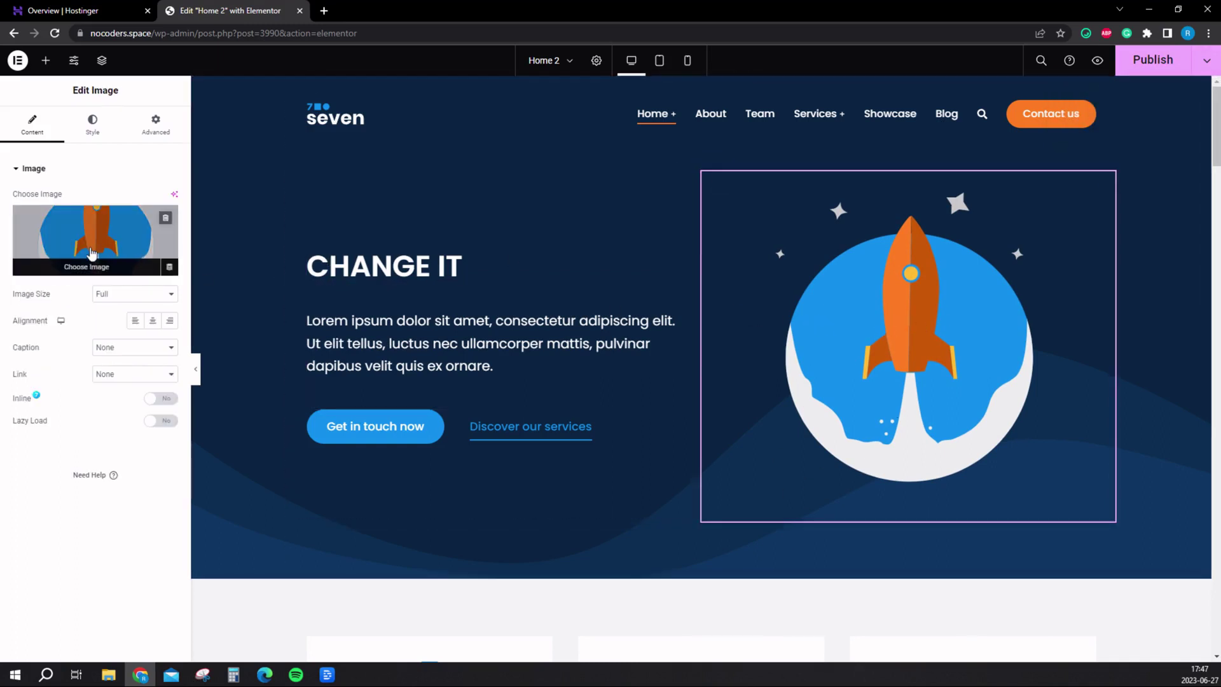
{"action": "left_click", "coordinate": [167, 221]}
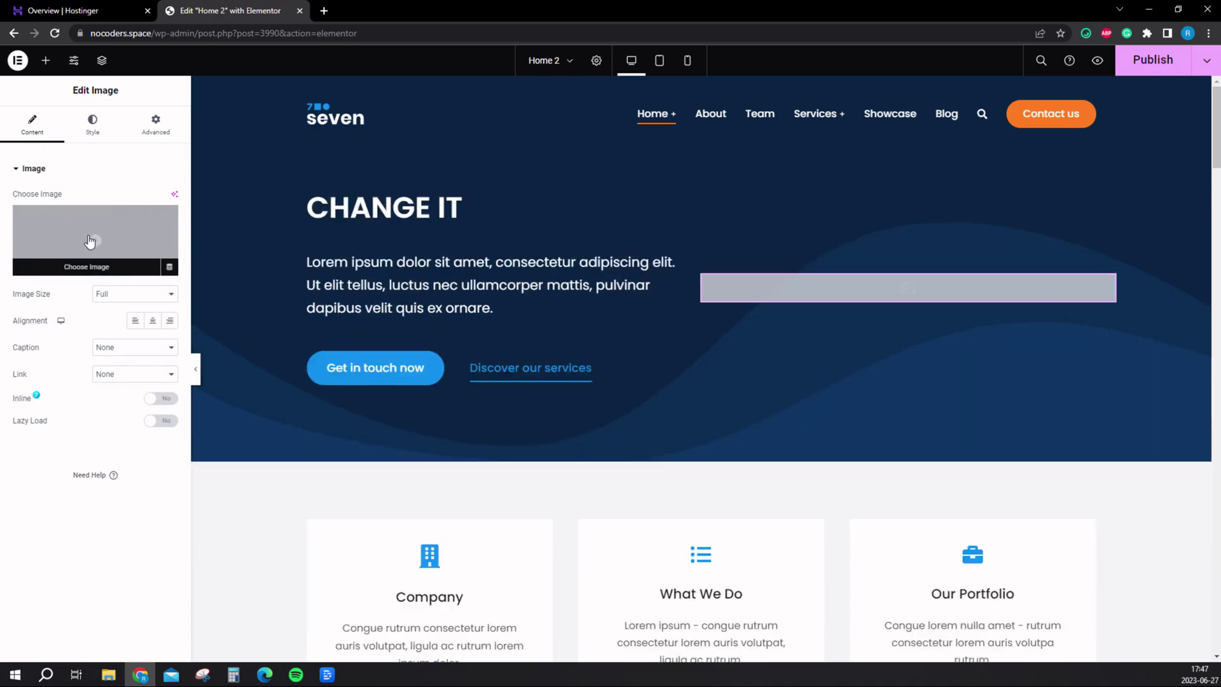
{"action": "left_click", "coordinate": [89, 239]}
{"action": "left_click", "coordinate": [445, 340]}
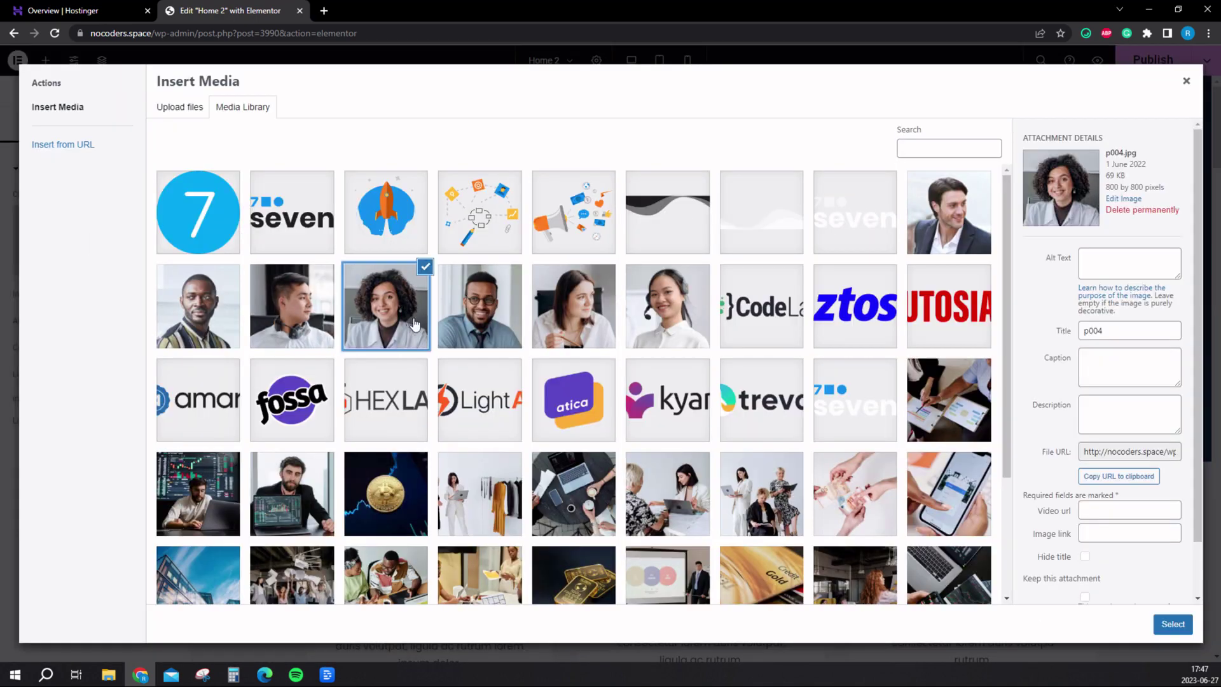
{"action": "left_click", "coordinate": [1173, 623]}
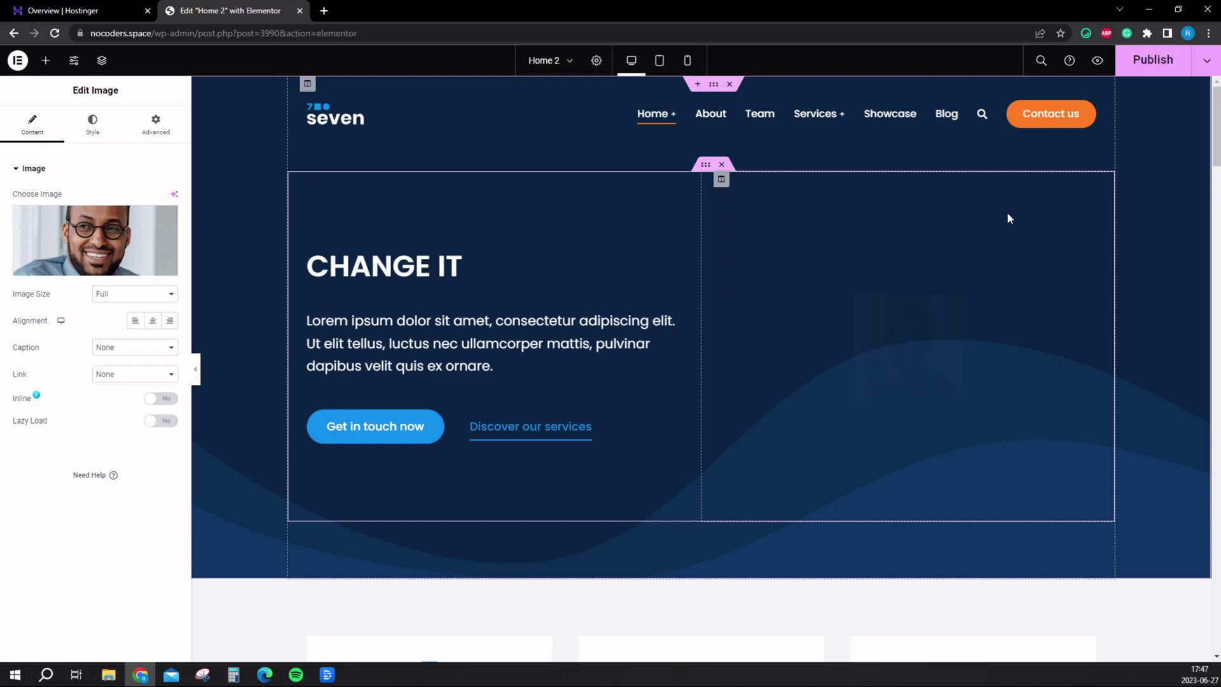
{"action": "key", "text": "ctrl+z"}
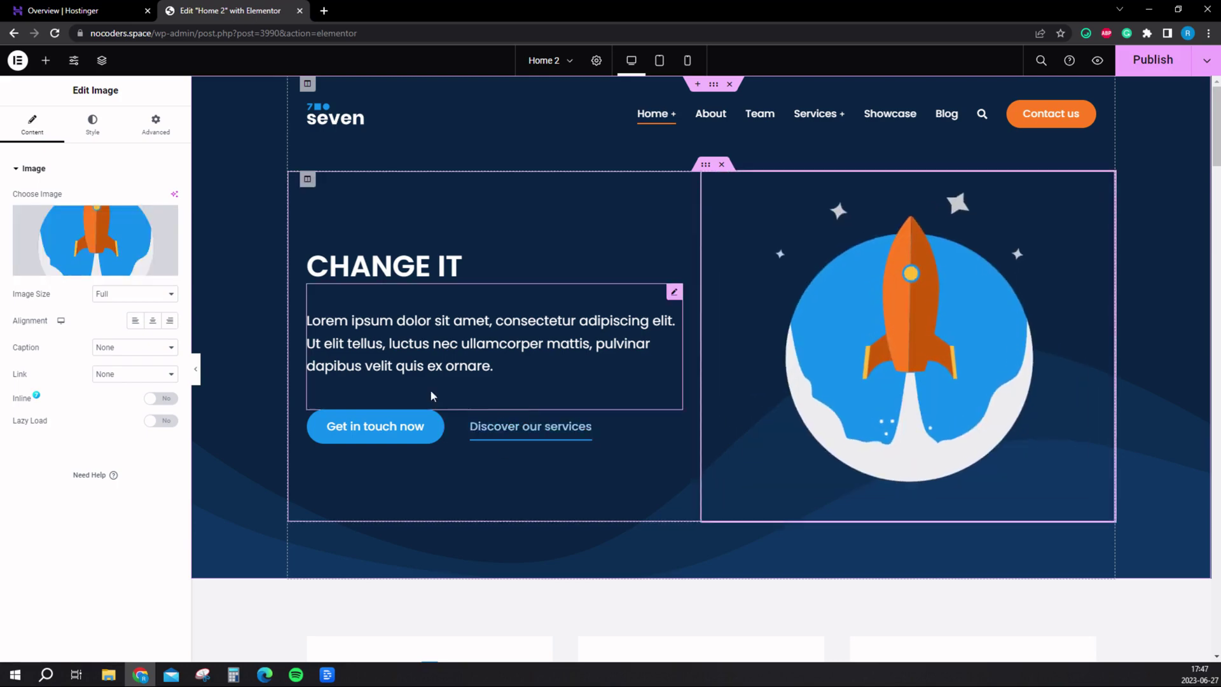
{"action": "scroll", "coordinate": [414, 371], "scroll_direction": "down", "scroll_amount": 1}
- Change the Get in touch now button's link from the contact page to google.com
{"action": "left_click", "coordinate": [369, 367]}
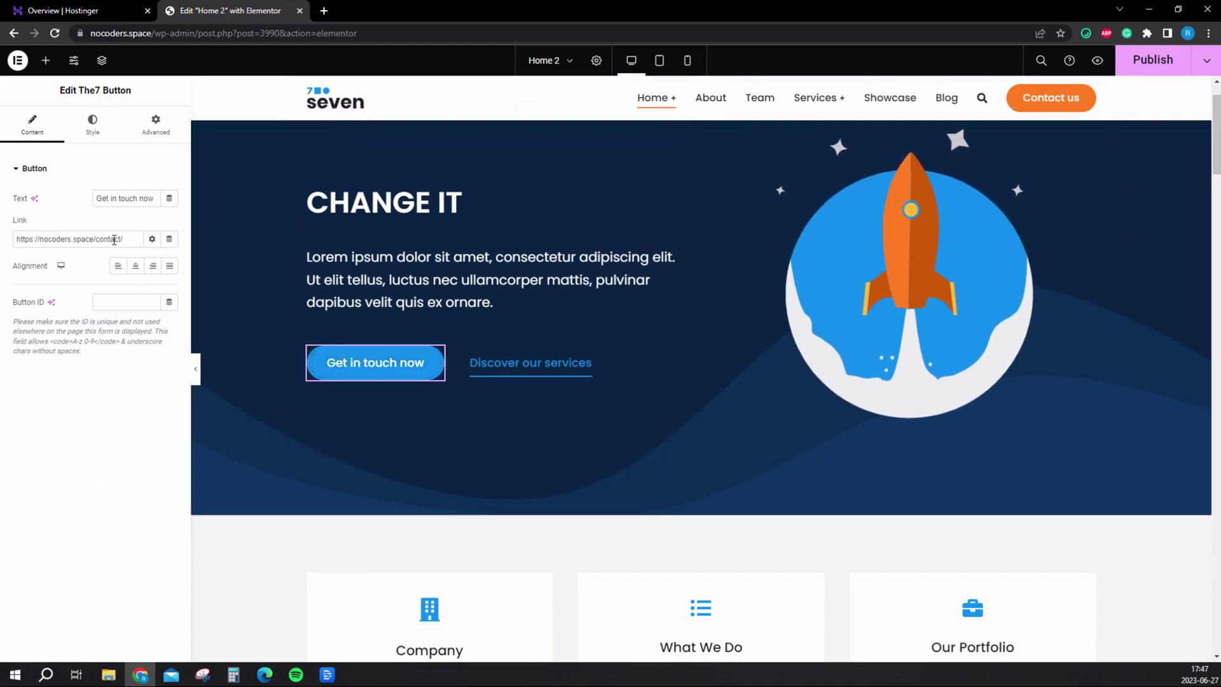
{"action": "left_click_drag", "start_coordinate": [124, 240], "coordinate": [9, 250]}
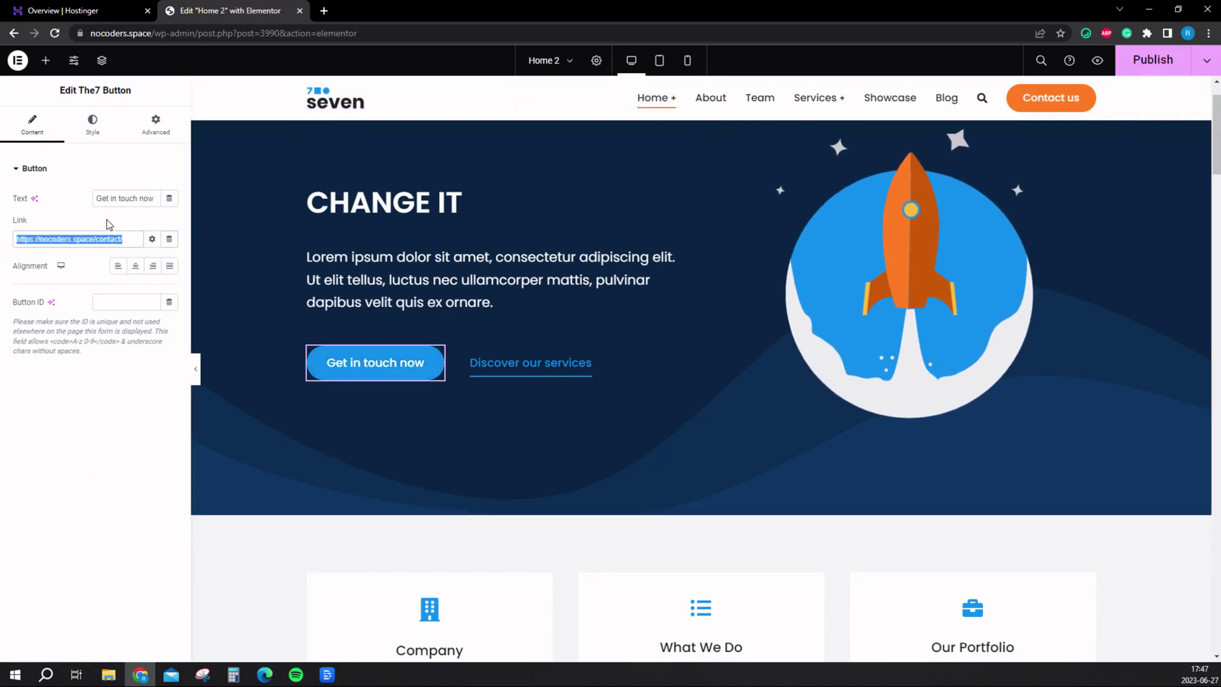
{"action": "left_click_drag", "start_coordinate": [100, 200], "coordinate": [167, 198]}
{"action": "triple_click", "coordinate": [132, 239]}
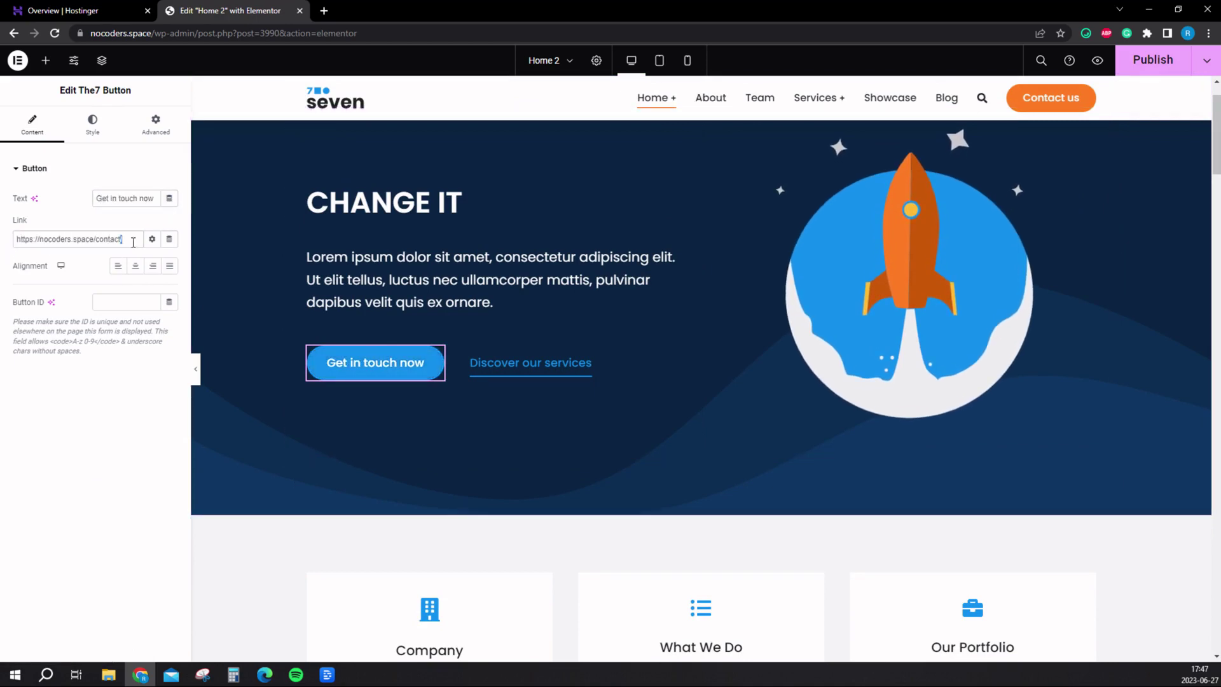
{"action": "type", "text": "google.com"}
- Delete the Among our clients logo section from further down the Home 2 page
{"action": "scroll", "coordinate": [651, 338], "scroll_direction": "down", "scroll_amount": 2}
{"action": "scroll", "coordinate": [639, 346], "scroll_direction": "up", "scroll_amount": 2}
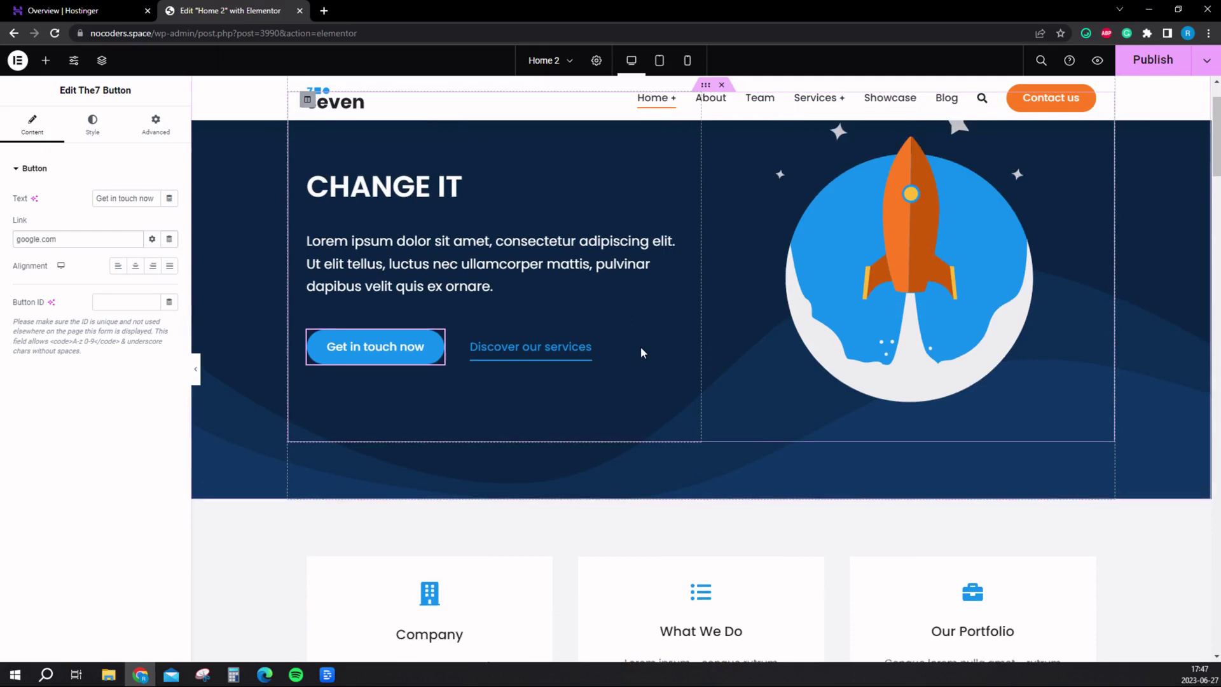
{"action": "scroll", "coordinate": [639, 346], "scroll_direction": "down", "scroll_amount": 4}
{"action": "scroll", "coordinate": [862, 330], "scroll_direction": "down", "scroll_amount": 2}
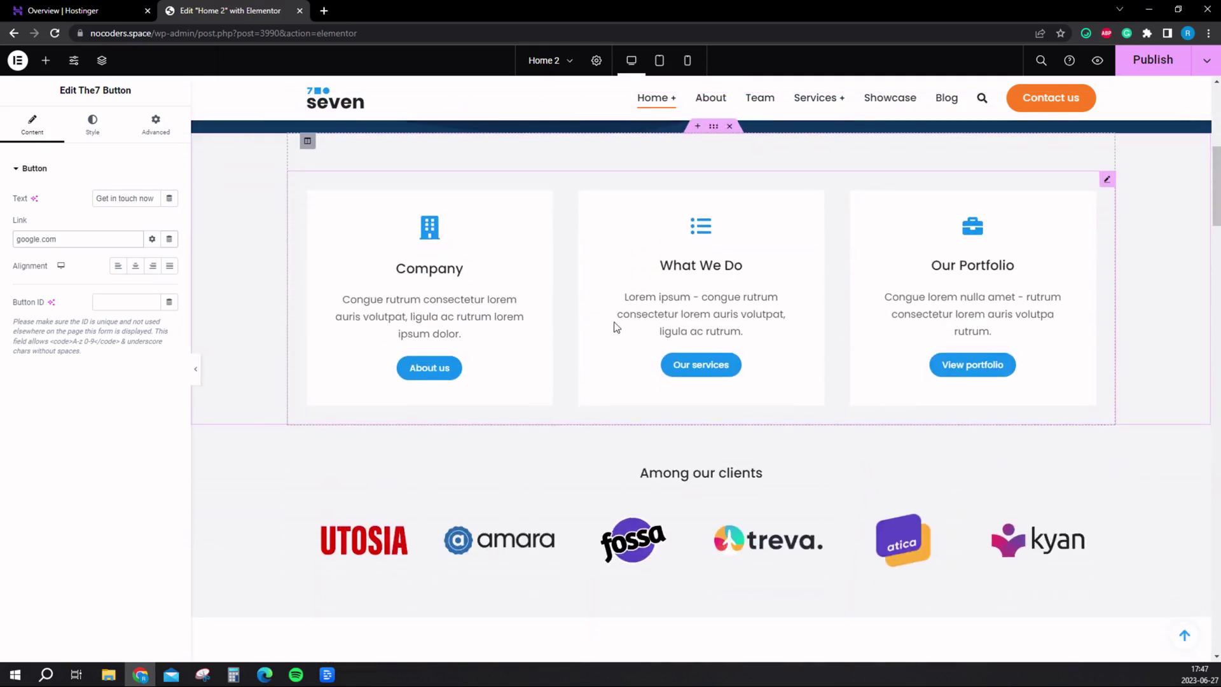
{"action": "scroll", "coordinate": [615, 326], "scroll_direction": "down", "scroll_amount": 2}
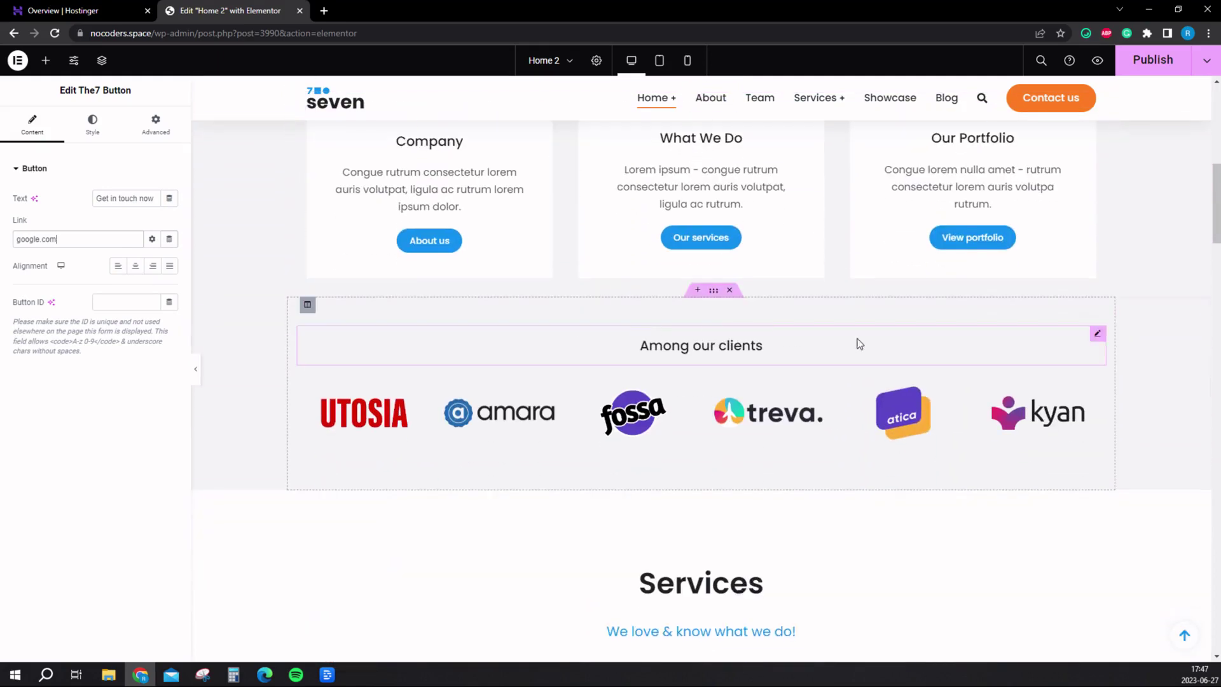
{"action": "left_click", "coordinate": [730, 292]}
{"action": "scroll", "coordinate": [687, 432], "scroll_direction": "down", "scroll_amount": 3}
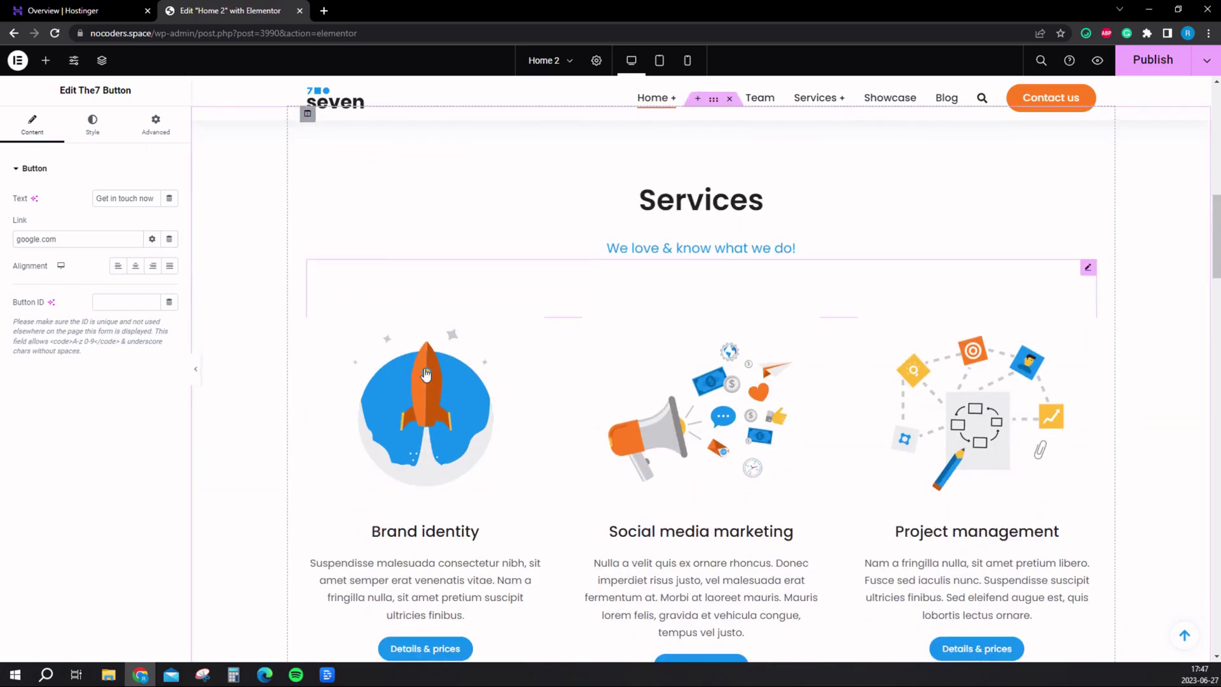
{"action": "scroll", "coordinate": [562, 353], "scroll_direction": "up", "scroll_amount": 8}
{"action": "scroll", "coordinate": [597, 375], "scroll_direction": "down", "scroll_amount": 15}
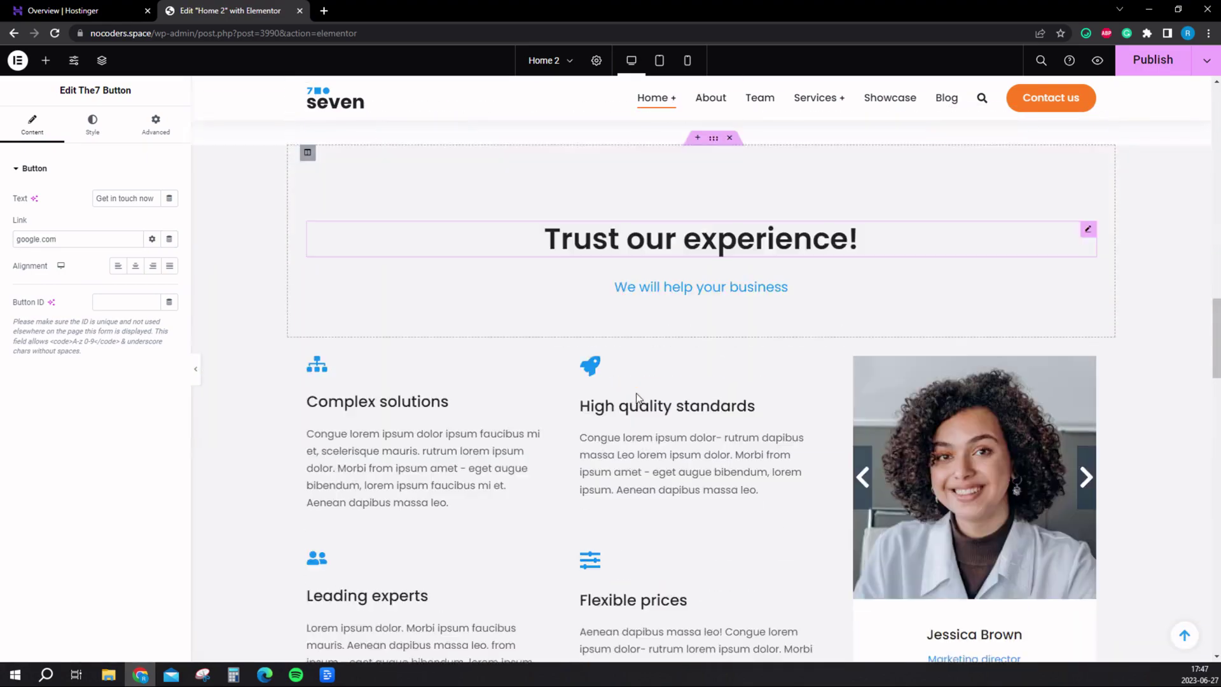
{"action": "scroll", "coordinate": [710, 352], "scroll_direction": "up", "scroll_amount": 3}
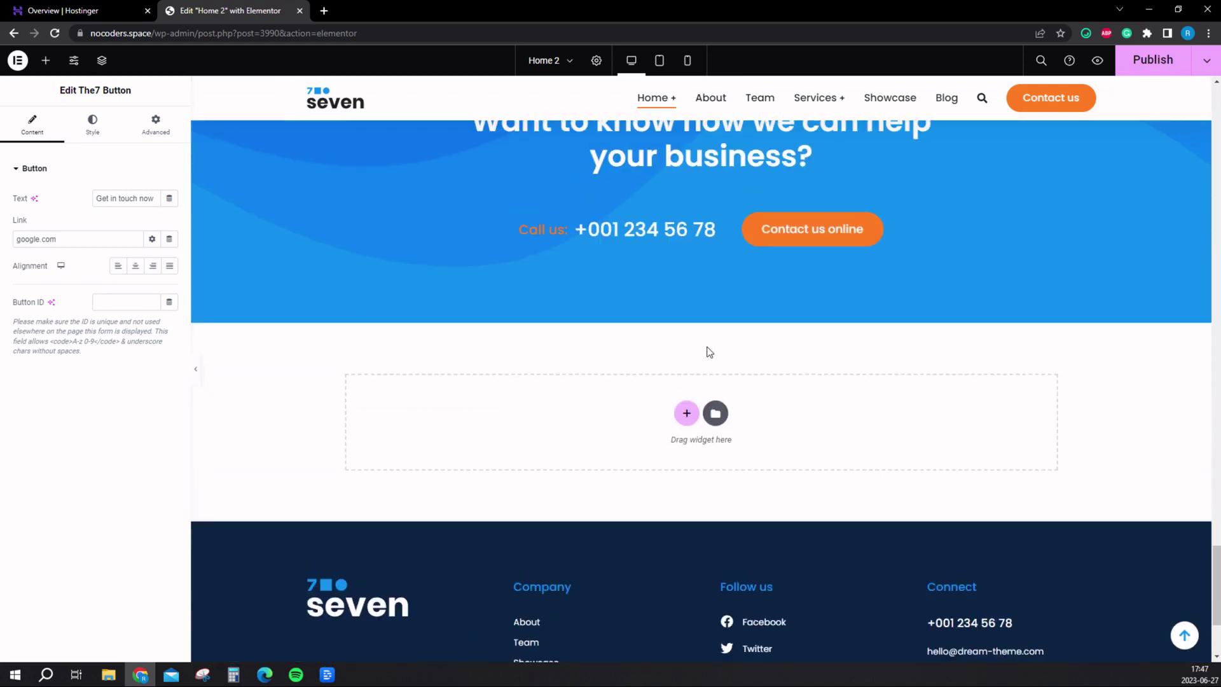
- Add a single-container Flexbox section near the bottom and drop a Heading widget into it
{"action": "left_click", "coordinate": [686, 412]}
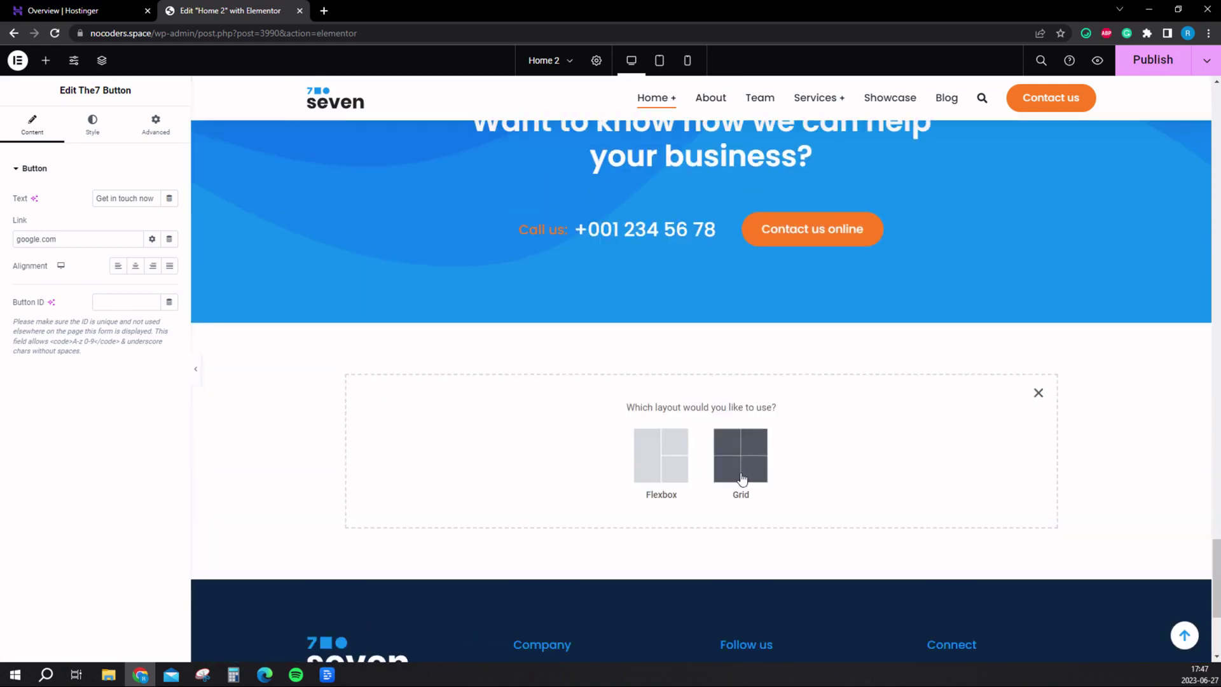
{"action": "left_click", "coordinate": [666, 470]}
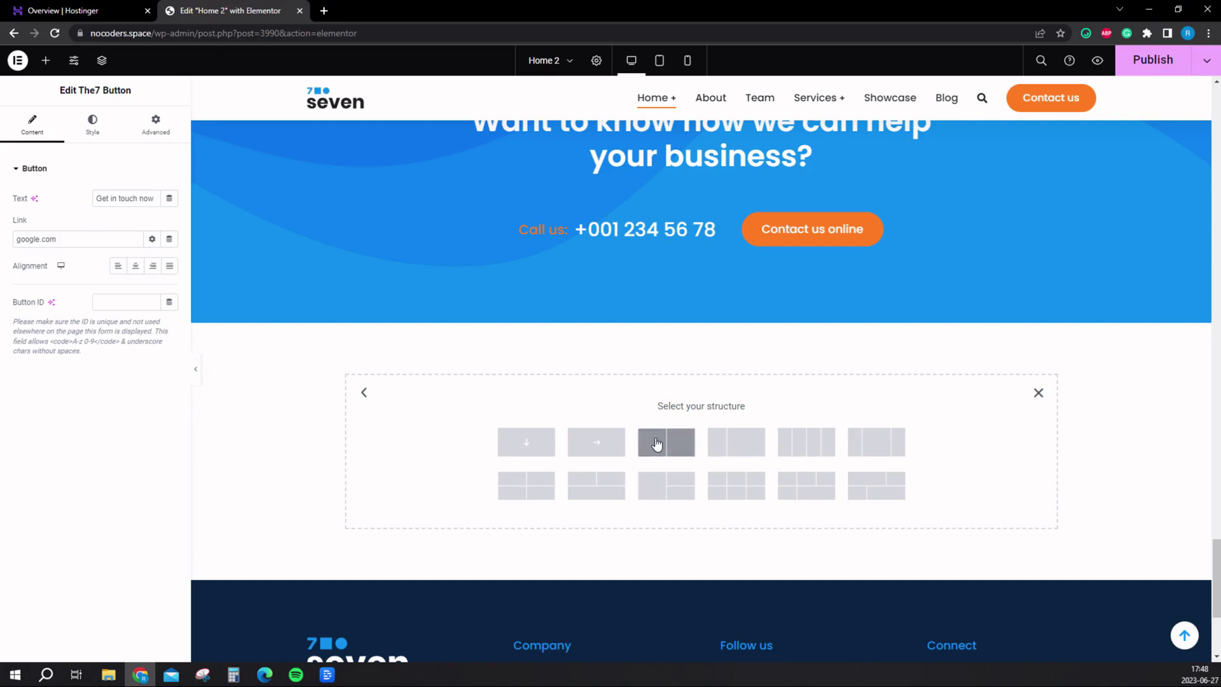
{"action": "left_click", "coordinate": [776, 502]}
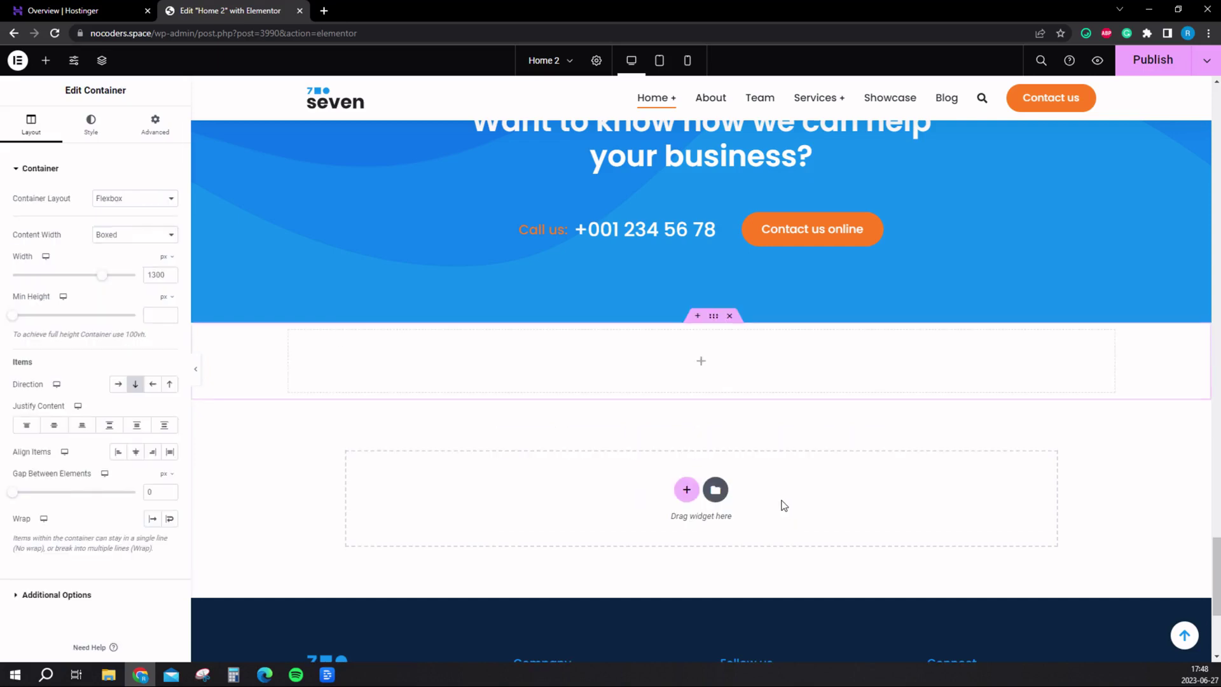
{"action": "left_click", "coordinate": [665, 372]}
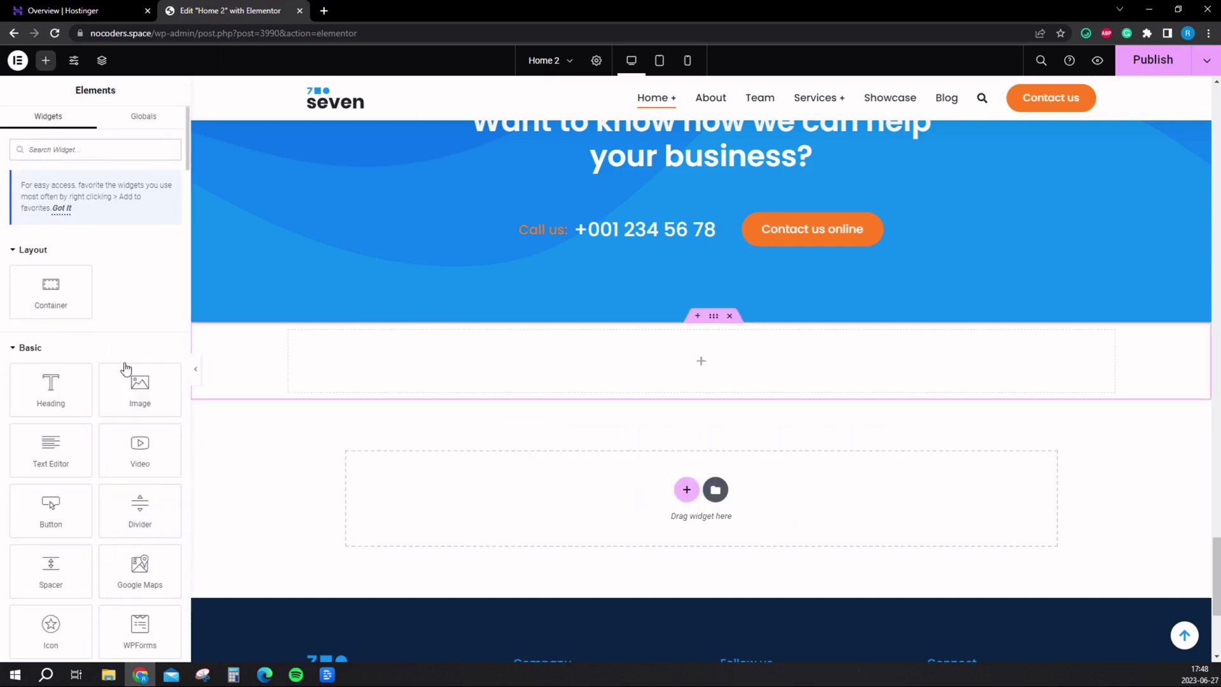
{"action": "left_click_drag", "start_coordinate": [51, 388], "coordinate": [486, 368]}
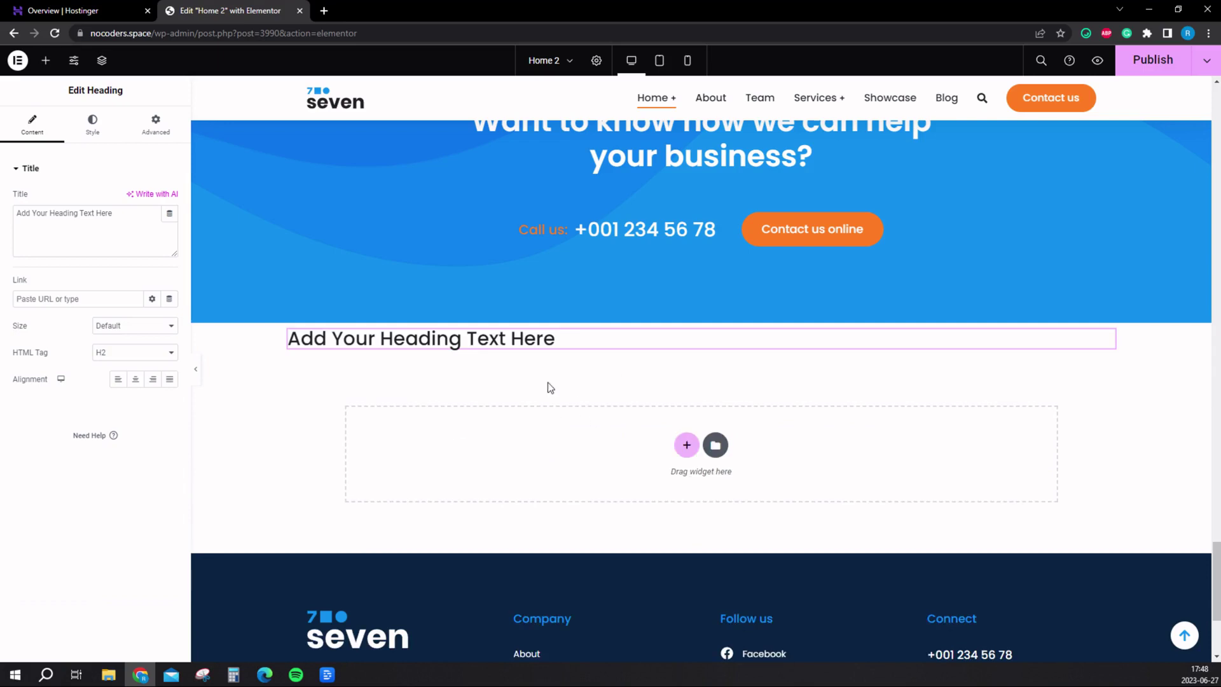
- Centre the heading, set its title to 'MY HEADER', and start another Flexbox section below
{"action": "left_click", "coordinate": [135, 380]}
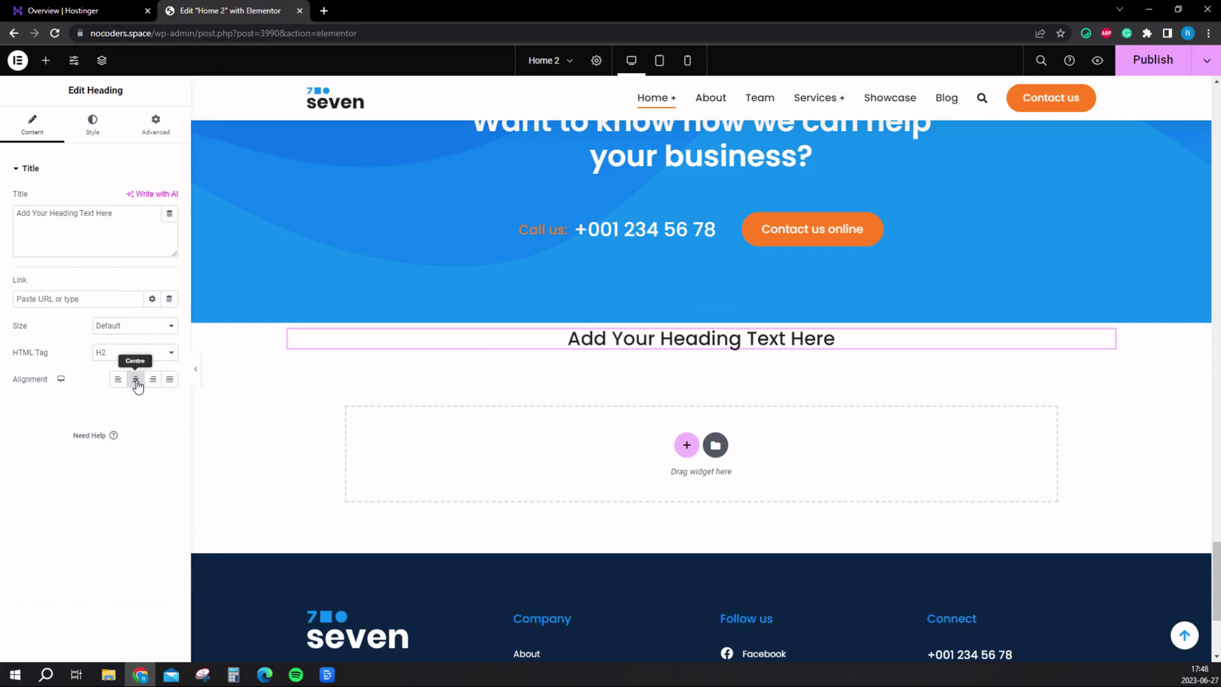
{"action": "key", "text": "ctrl+a"}
{"action": "type", "text": "MY HEADER"}
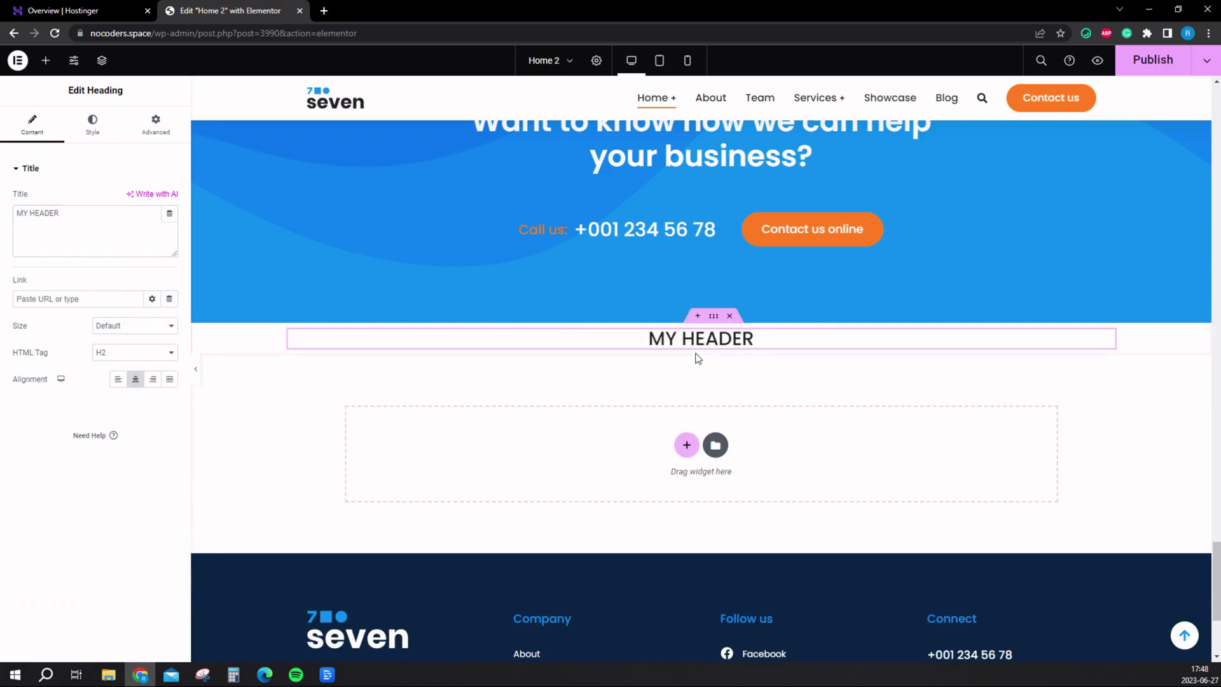
{"action": "left_click", "coordinate": [686, 445]}
{"action": "left_click", "coordinate": [675, 498]}
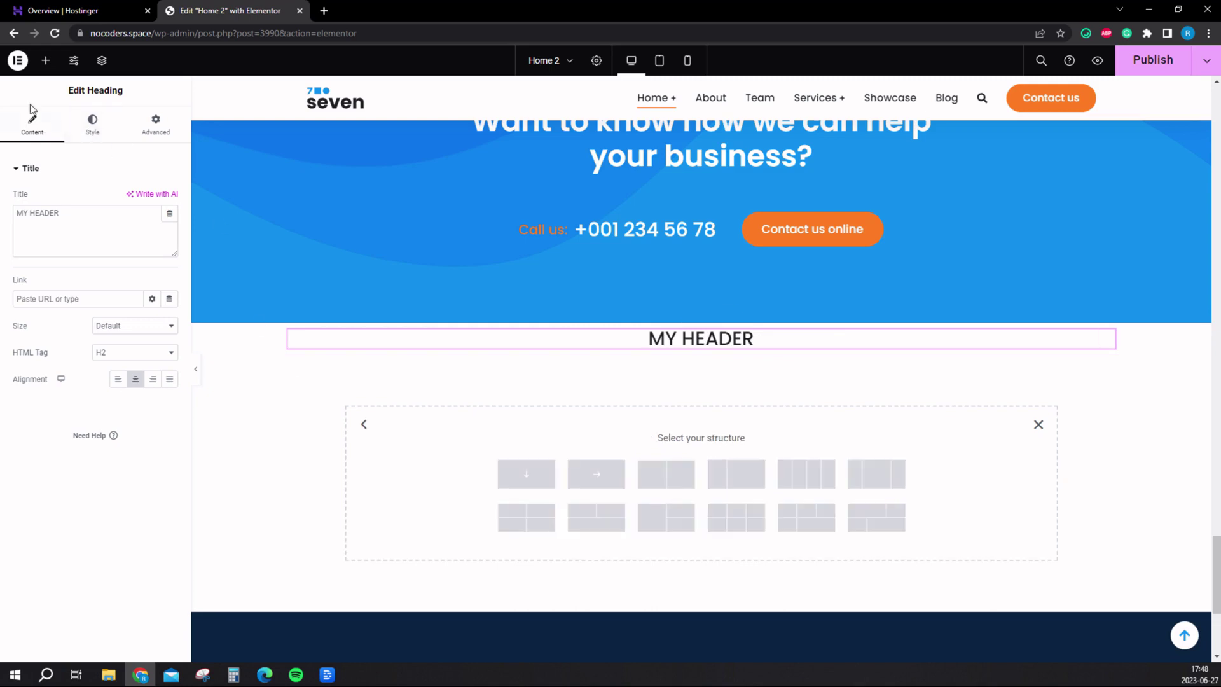
- Place an Image widget below MY HEADER showing the atica logo from the Media Library
{"action": "left_click", "coordinate": [45, 61]}
{"action": "left_click_drag", "start_coordinate": [140, 324], "coordinate": [375, 377]}
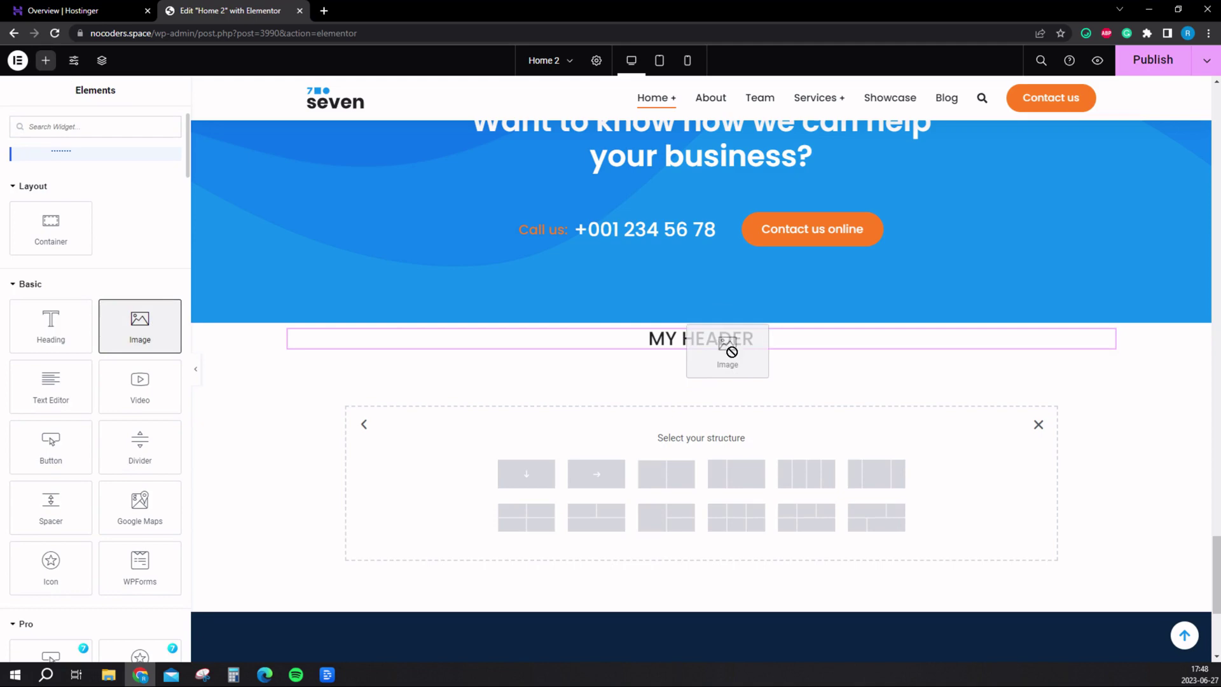
{"action": "left_click_drag", "start_coordinate": [731, 351], "coordinate": [703, 365]}
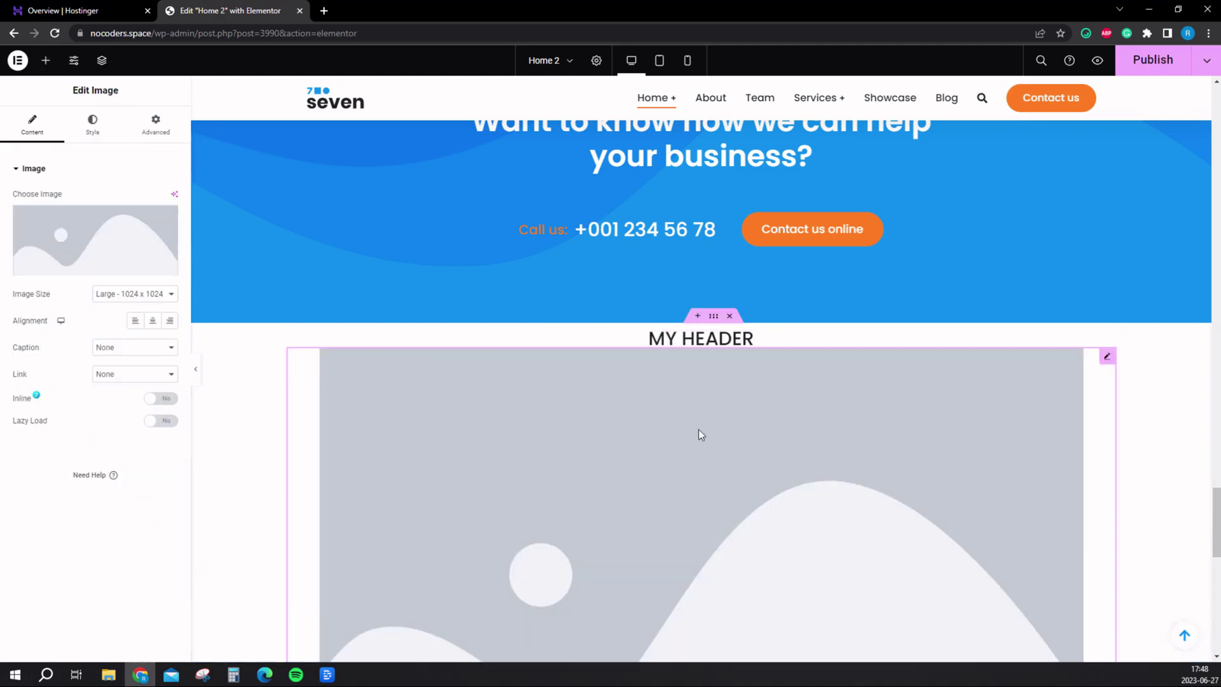
{"action": "left_click", "coordinate": [54, 241]}
{"action": "left_click", "coordinate": [584, 402]}
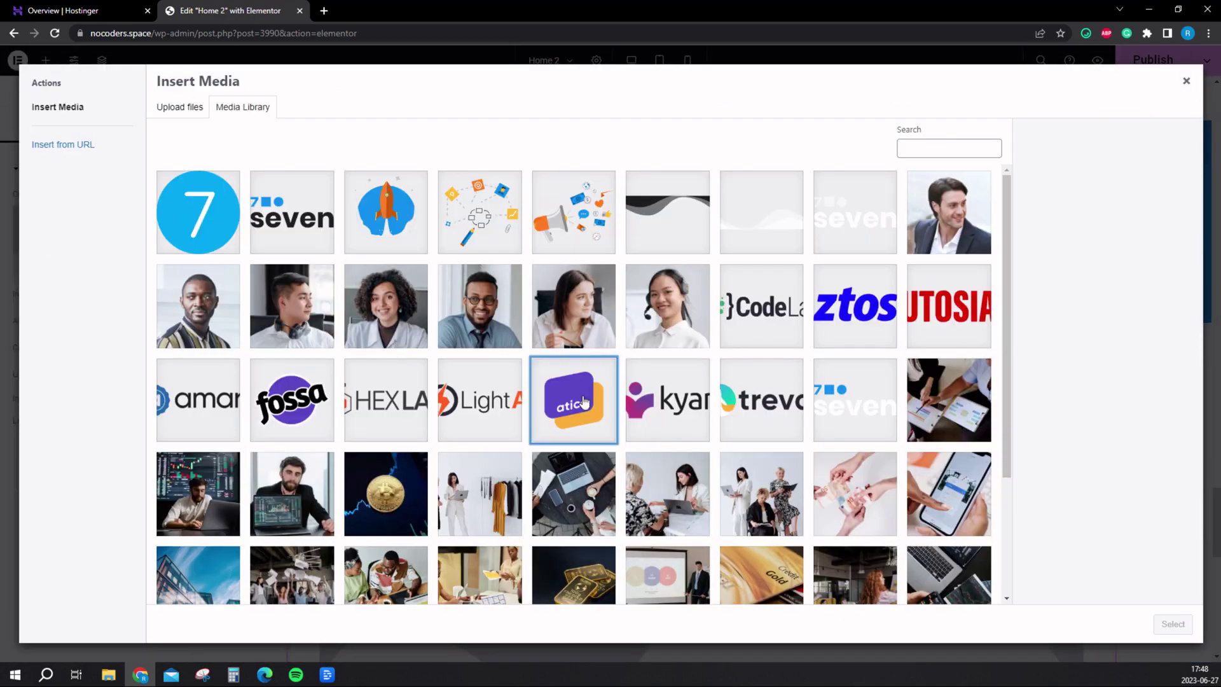
{"action": "left_click", "coordinate": [1157, 622]}
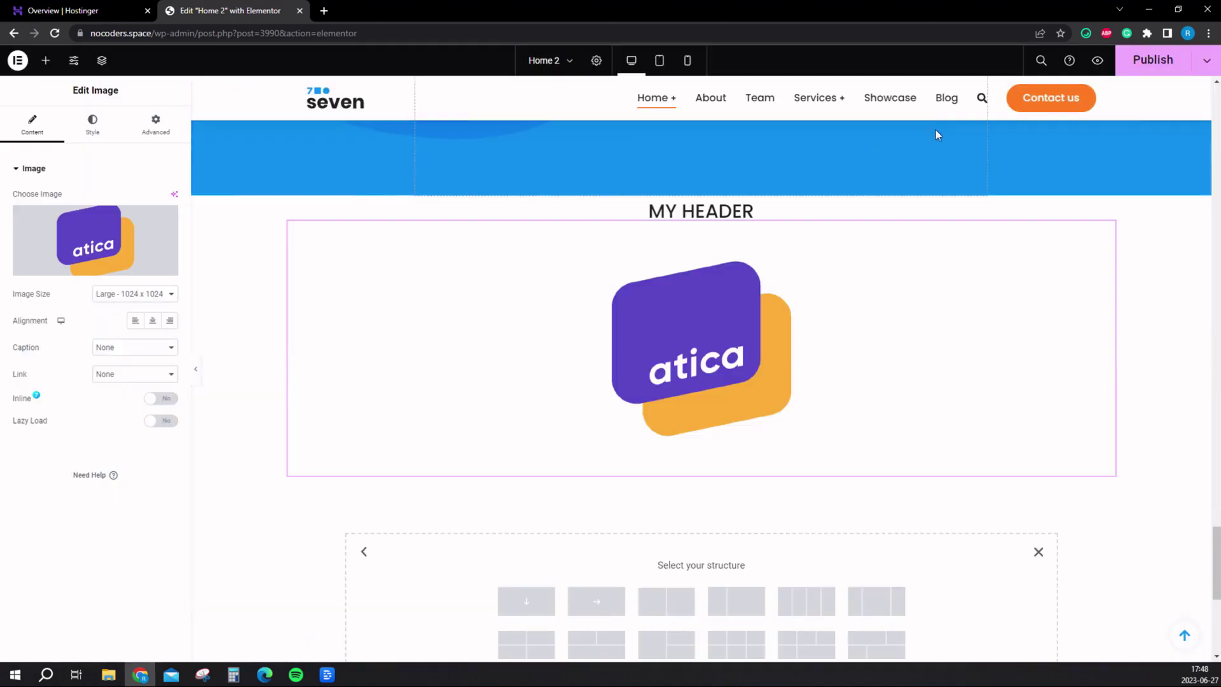
- Set the atica logo image size to Thumbnail 150 x 150
{"action": "left_click", "coordinate": [145, 295]}
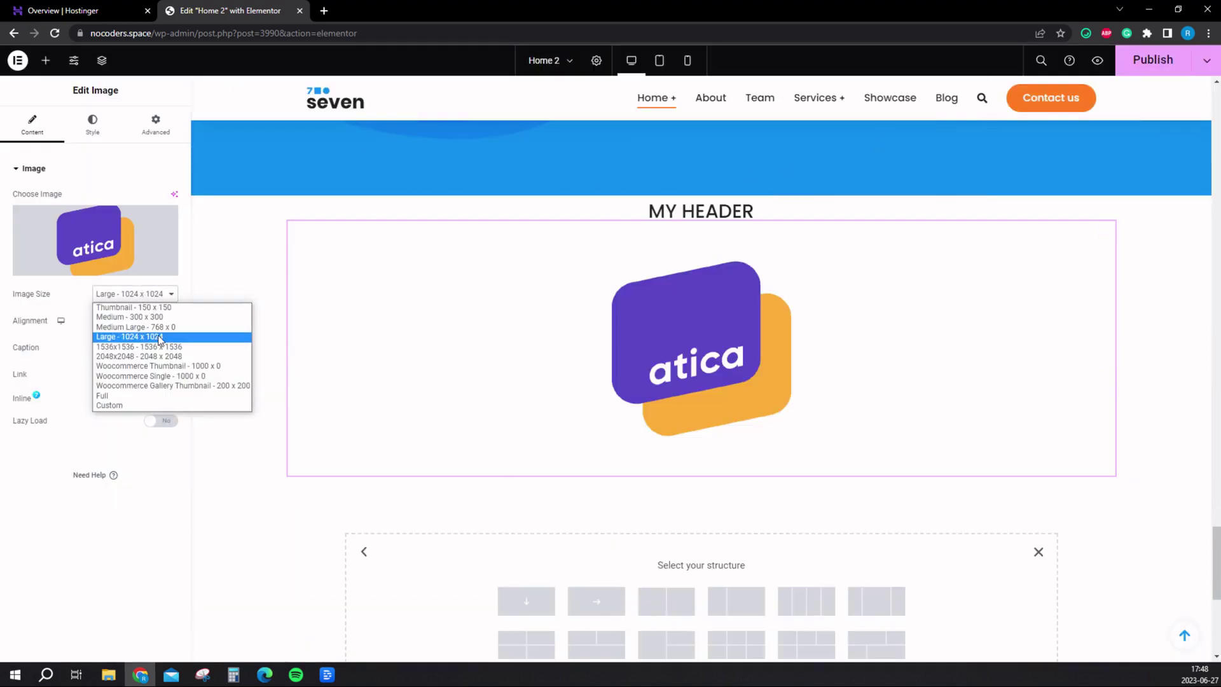
{"action": "left_click", "coordinate": [137, 307]}
{"action": "left_click", "coordinate": [150, 297]}
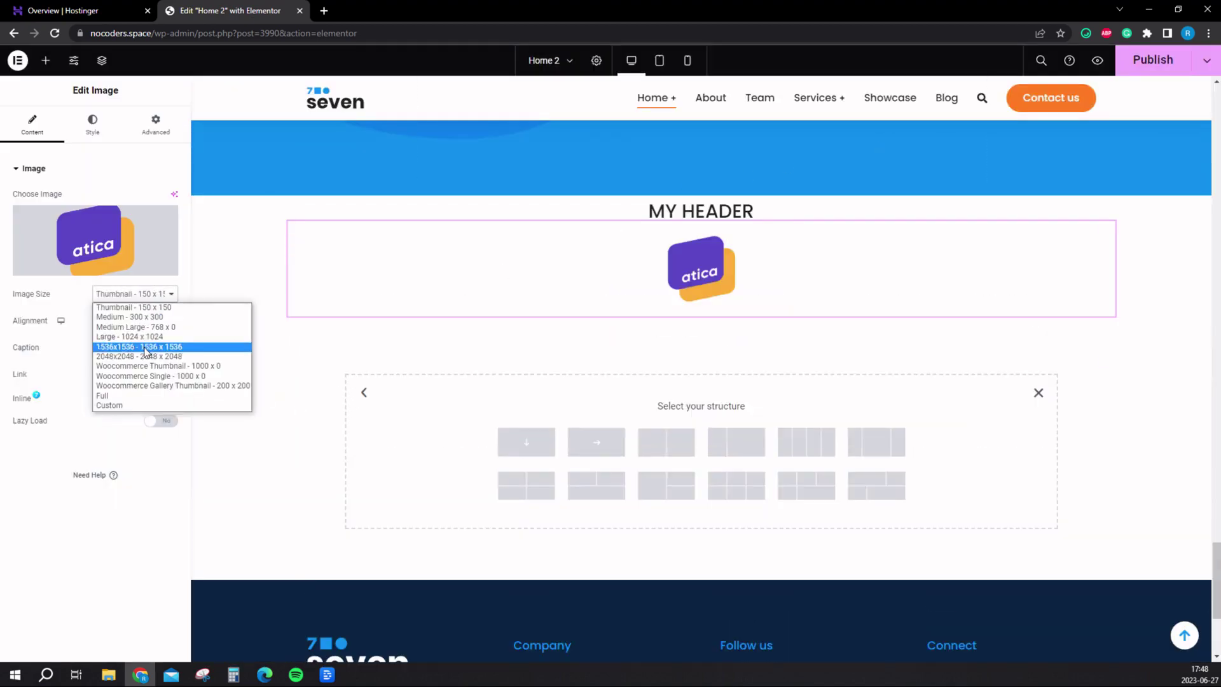
{"action": "key", "text": "Escape"}
{"action": "scroll", "coordinate": [261, 359], "scroll_direction": "down", "scroll_amount": 4}
{"action": "scroll", "coordinate": [444, 380], "scroll_direction": "up", "scroll_amount": 15}
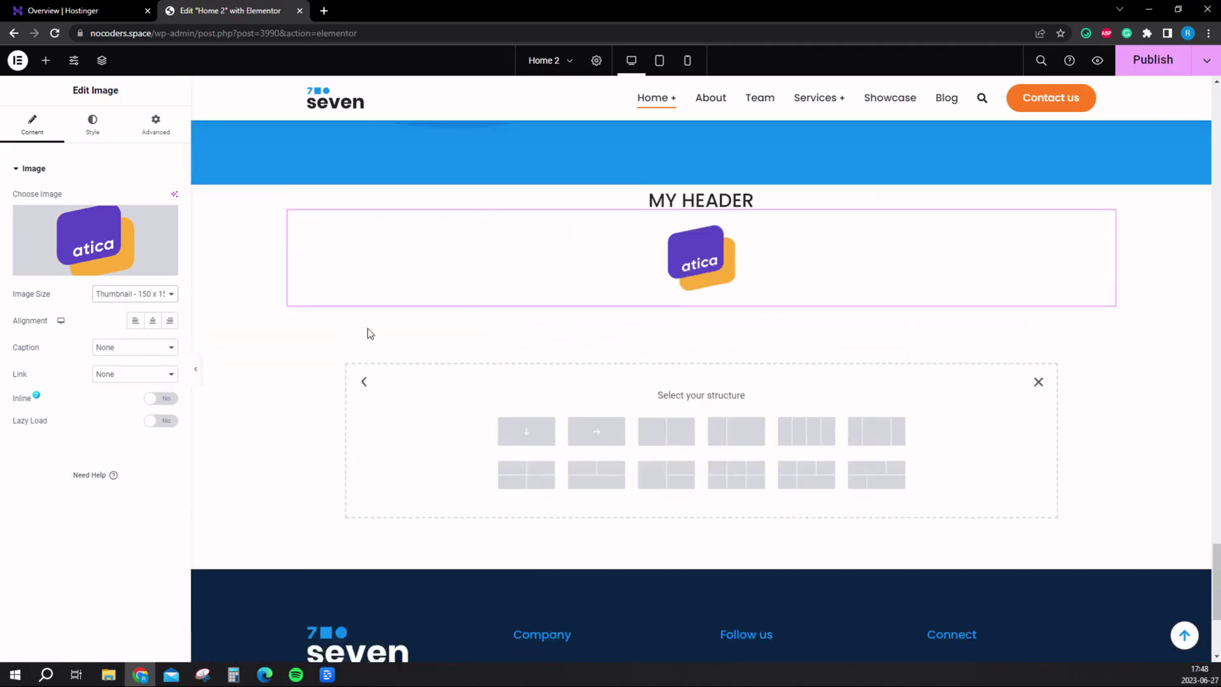
- Browse the Elements panel down to the The7 Elements widgets without adding any to the page
{"action": "scroll", "coordinate": [356, 367], "scroll_direction": "up", "scroll_amount": 15}
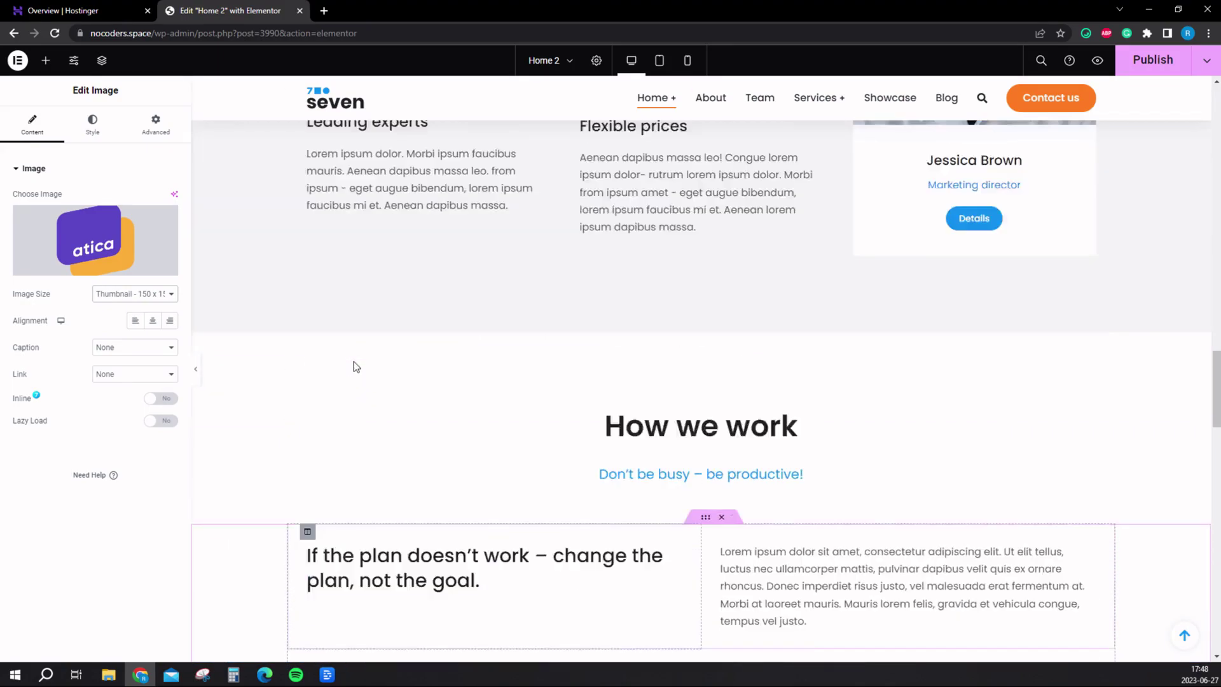
{"action": "scroll", "coordinate": [363, 356], "scroll_direction": "up", "scroll_amount": 8}
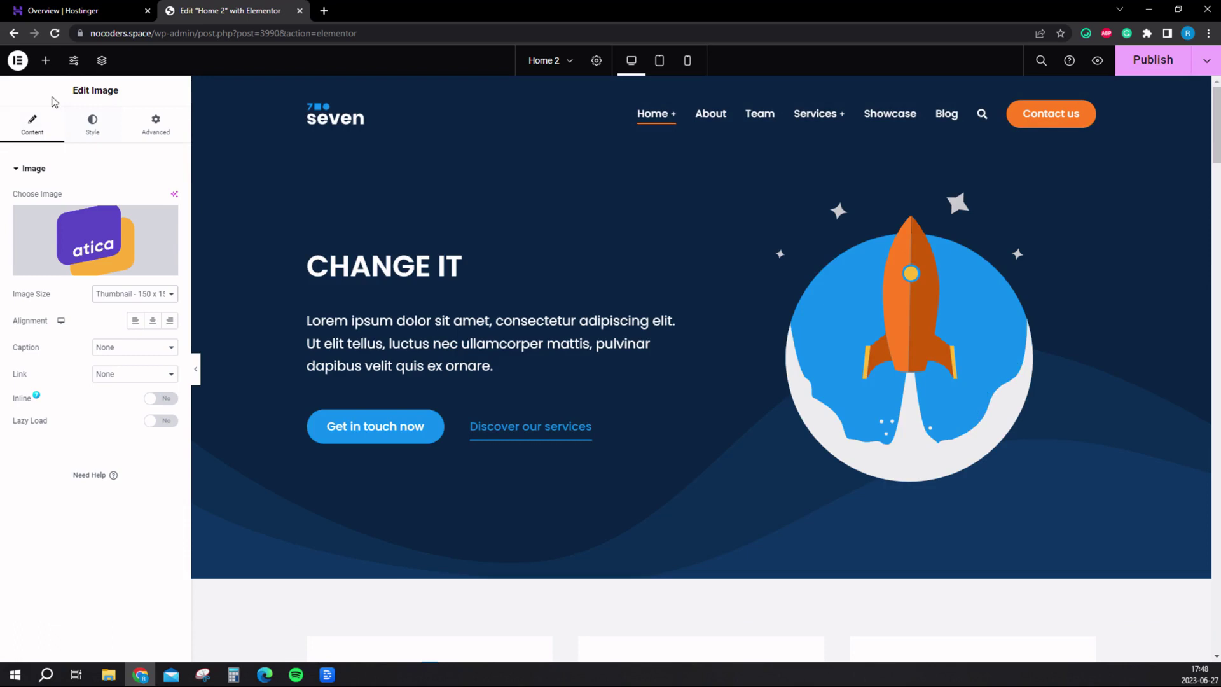
{"action": "left_click", "coordinate": [45, 61]}
{"action": "scroll", "coordinate": [99, 346], "scroll_direction": "down", "scroll_amount": 10}
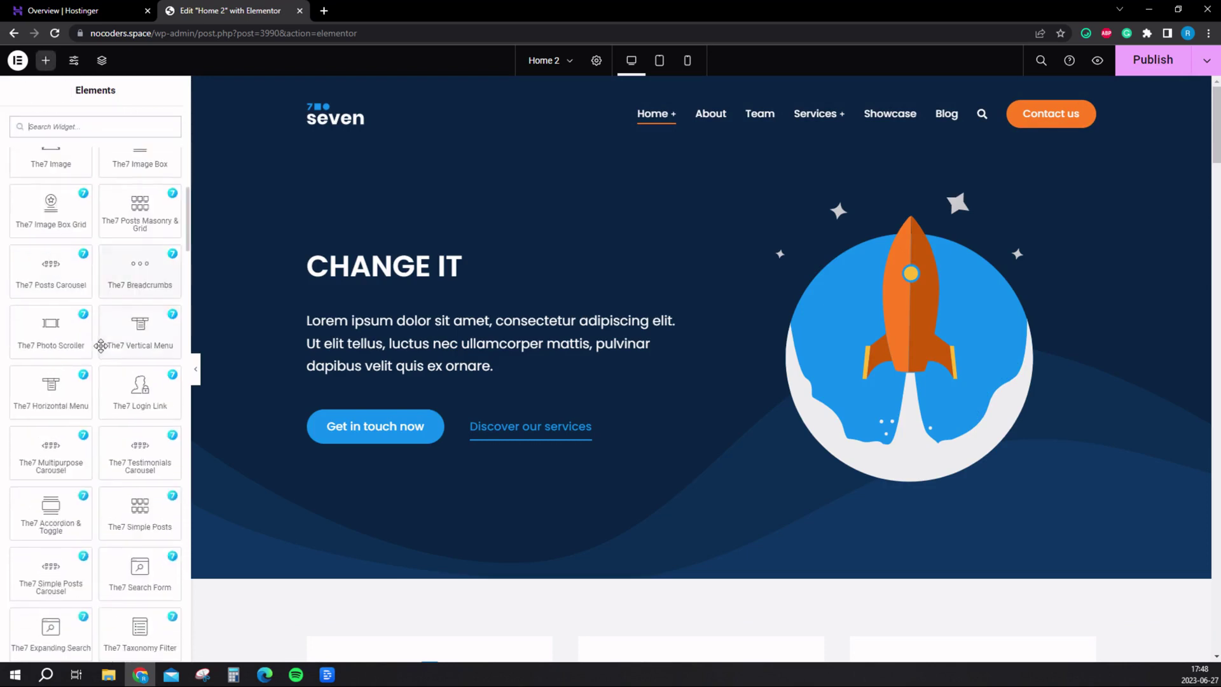
{"action": "scroll", "coordinate": [100, 346], "scroll_direction": "up", "scroll_amount": 10}
{"action": "scroll", "coordinate": [98, 341], "scroll_direction": "down", "scroll_amount": 10}
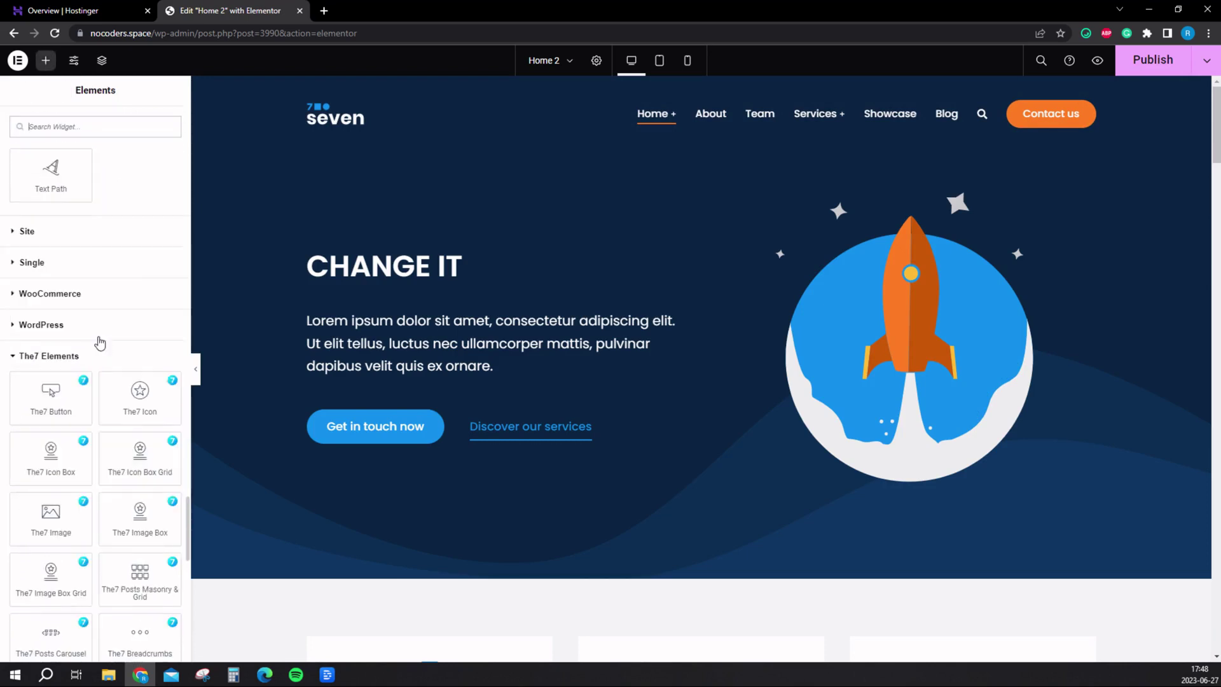
{"action": "scroll", "coordinate": [95, 343], "scroll_direction": "down", "scroll_amount": 1}
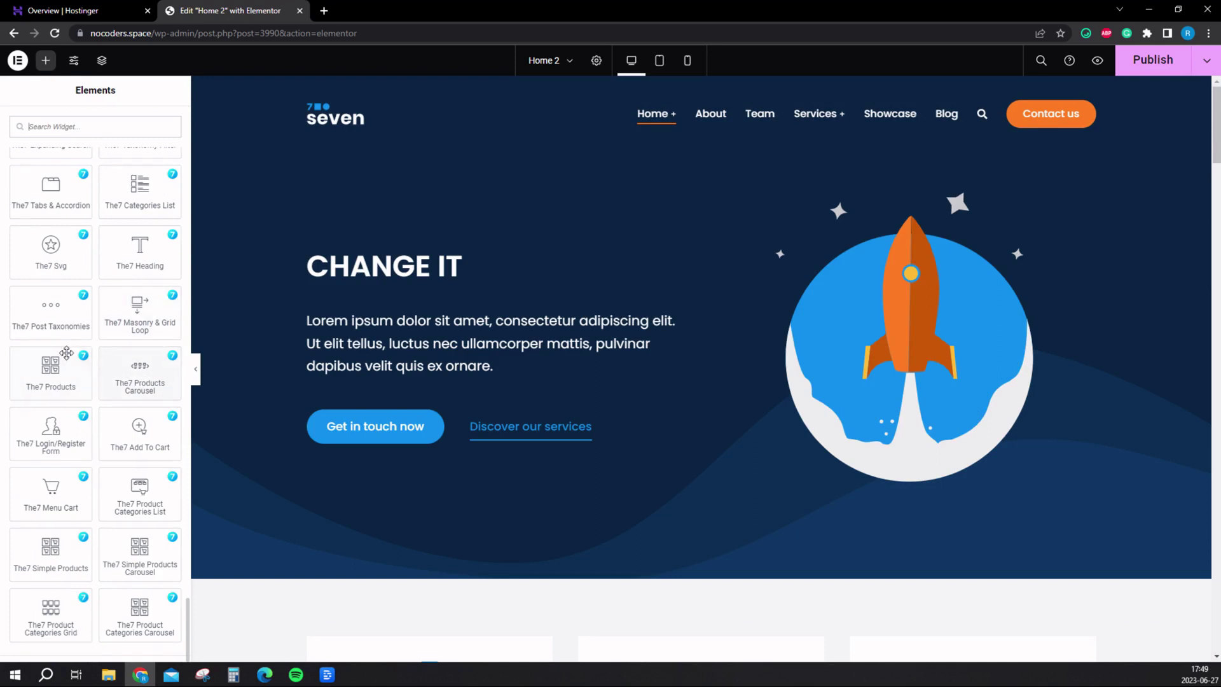
{"action": "scroll", "coordinate": [66, 353], "scroll_direction": "up", "scroll_amount": 20}
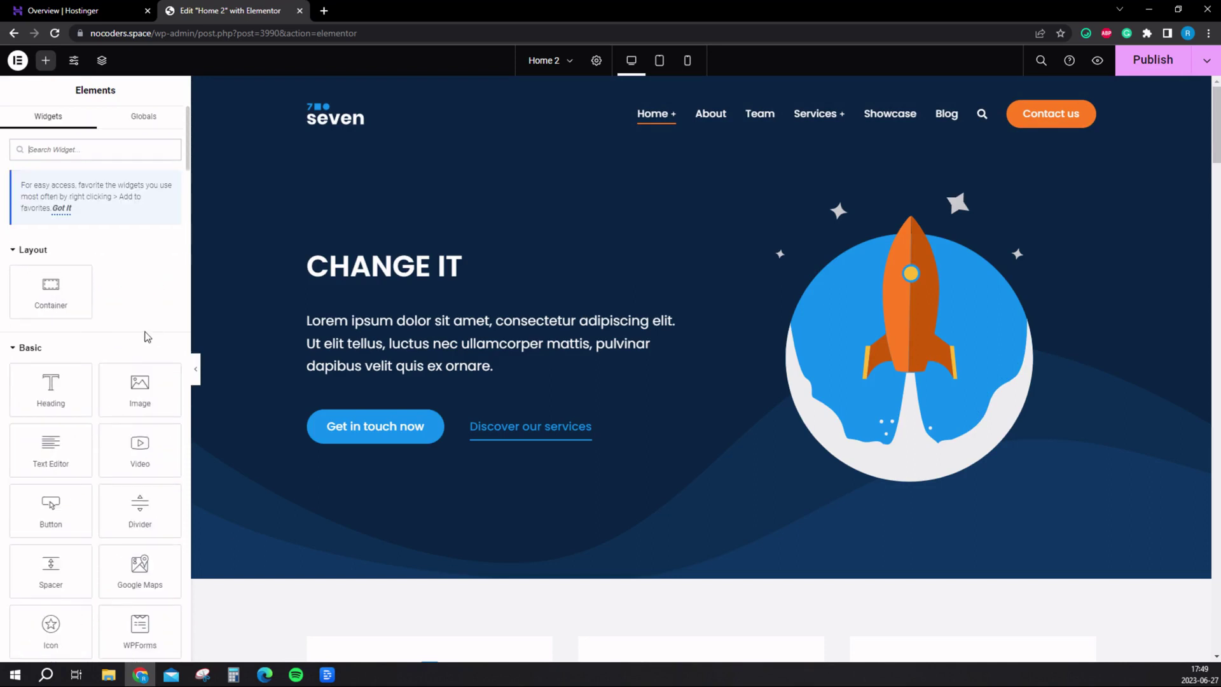
{"action": "scroll", "coordinate": [121, 340], "scroll_direction": "down", "scroll_amount": 5}
{"action": "mouse_move", "coordinate": [118, 328]}
{"action": "left_mouse_down"}
{"action": "mouse_move", "coordinate": [347, 349]}
{"action": "mouse_move", "coordinate": [564, 346]}
{"action": "mouse_move", "coordinate": [130, 322]}
{"action": "left_mouse_up"}
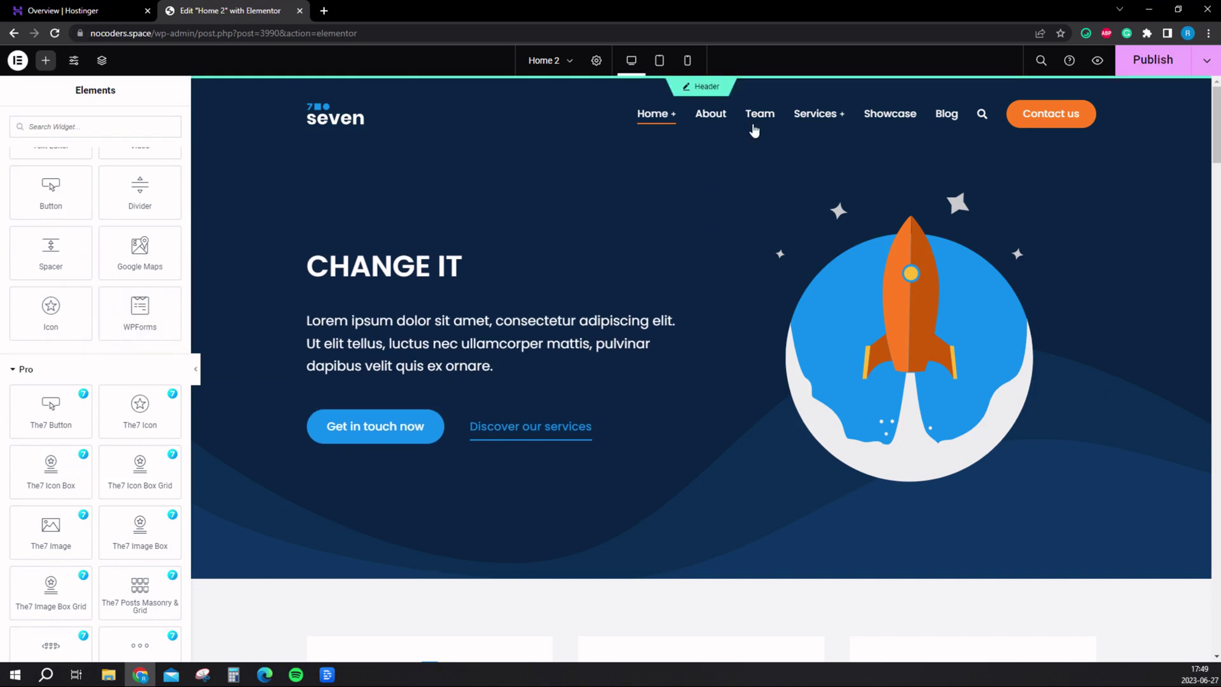
- Leave the Elementor editor and return to the Pages list
{"action": "left_click", "coordinate": [18, 60]}
{"action": "left_click", "coordinate": [14, 33]}
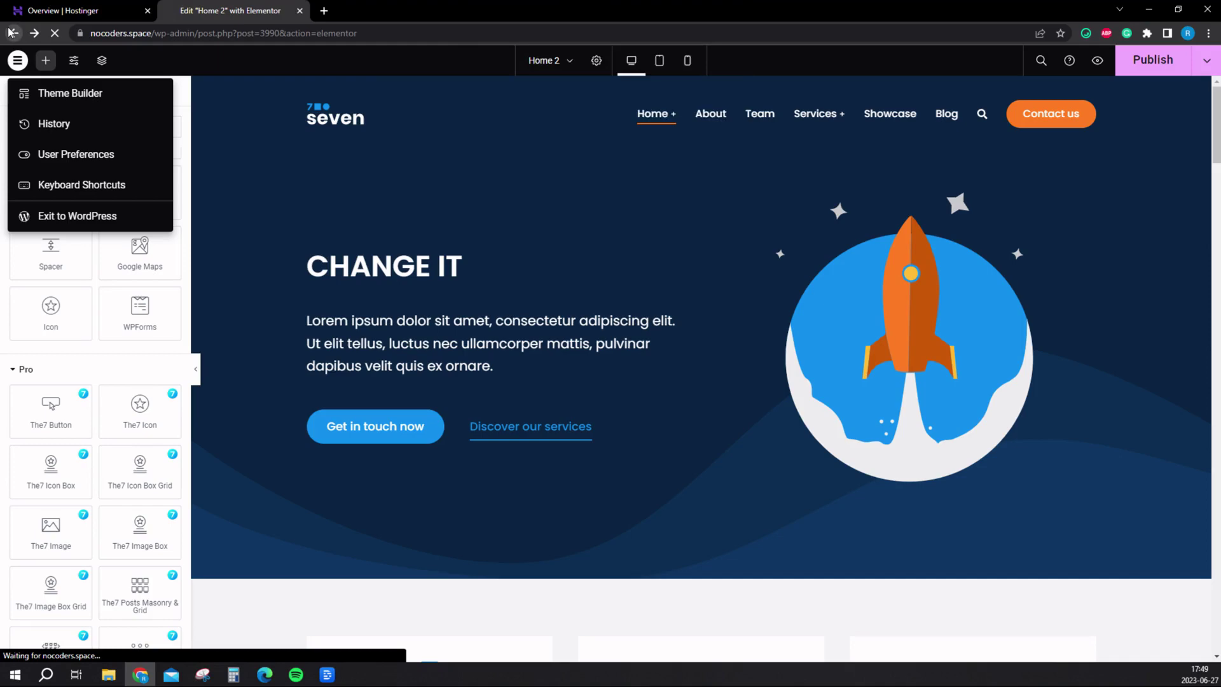
{"action": "left_click", "coordinate": [652, 111]}
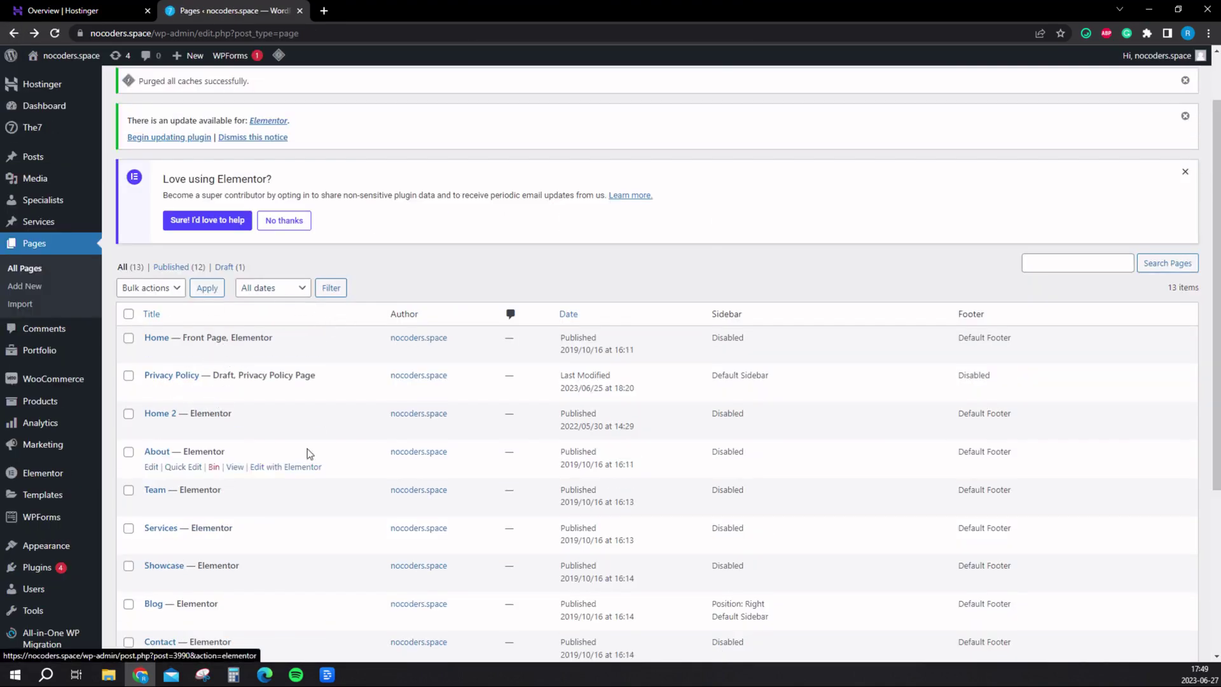
{"action": "left_click", "coordinate": [169, 290]}
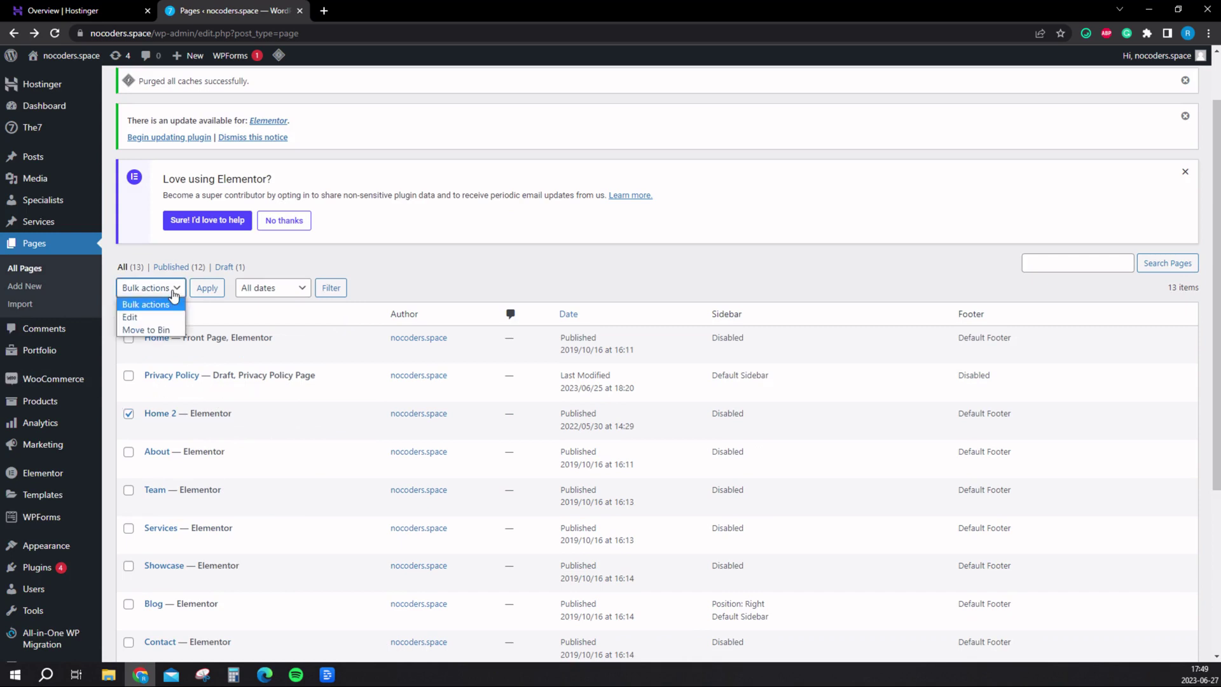
{"action": "left_click", "coordinate": [172, 289]}
- Quick-edit Home 2 to set its parent page to Home and update it
{"action": "left_click", "coordinate": [178, 430]}
{"action": "left_click", "coordinate": [795, 434]}
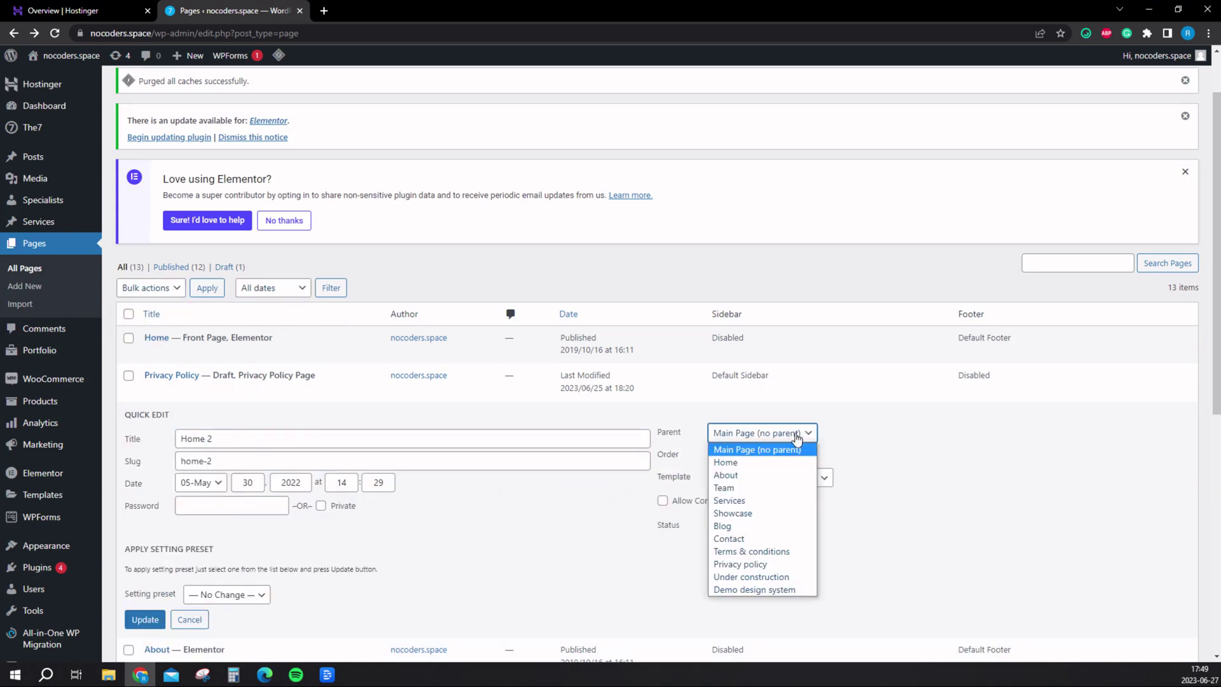
{"action": "left_click", "coordinate": [795, 435]}
{"action": "left_click", "coordinate": [795, 435]}
{"action": "left_click", "coordinate": [725, 462]}
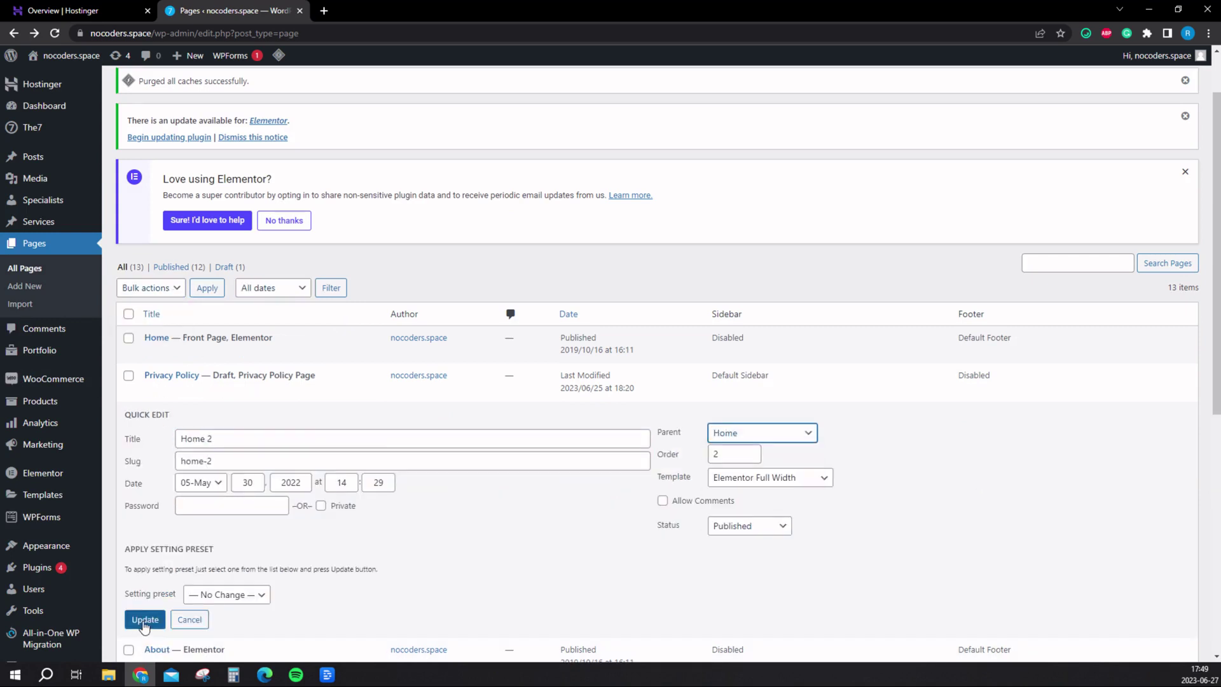
{"action": "left_click", "coordinate": [145, 619]}
- Preview the live site briefly, then go back to the Pages list
{"action": "scroll", "coordinate": [142, 255], "scroll_direction": "up", "scroll_amount": 2}
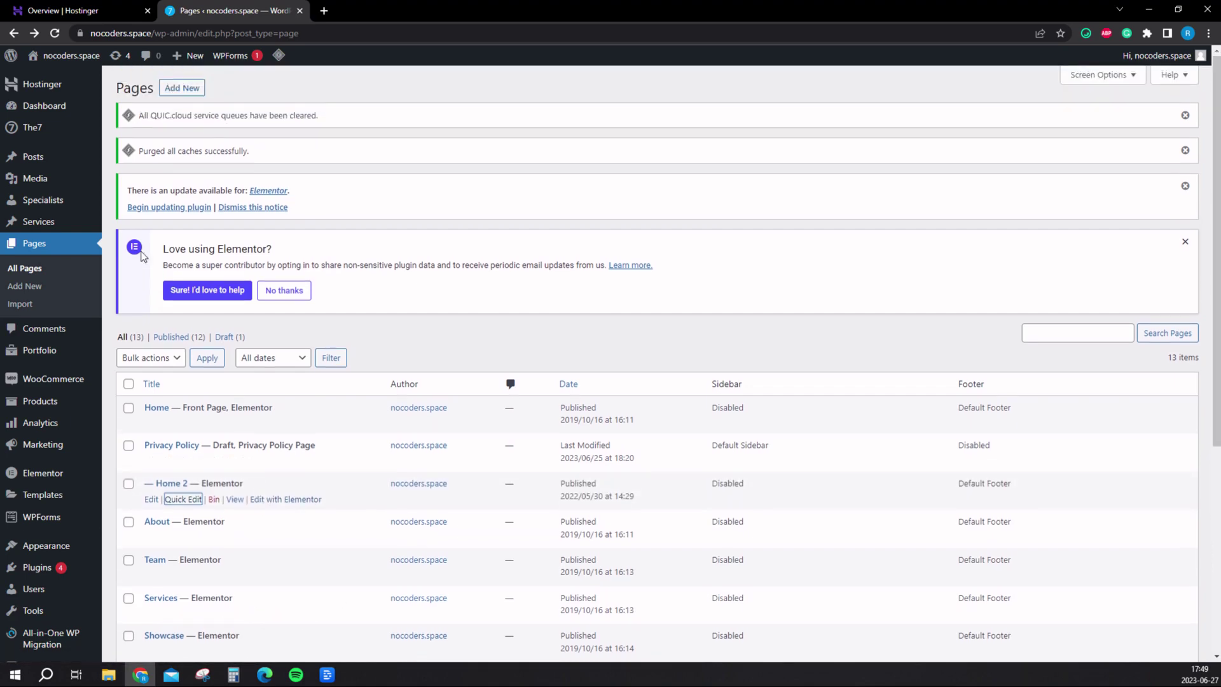
{"action": "middle_click", "coordinate": [68, 80]}
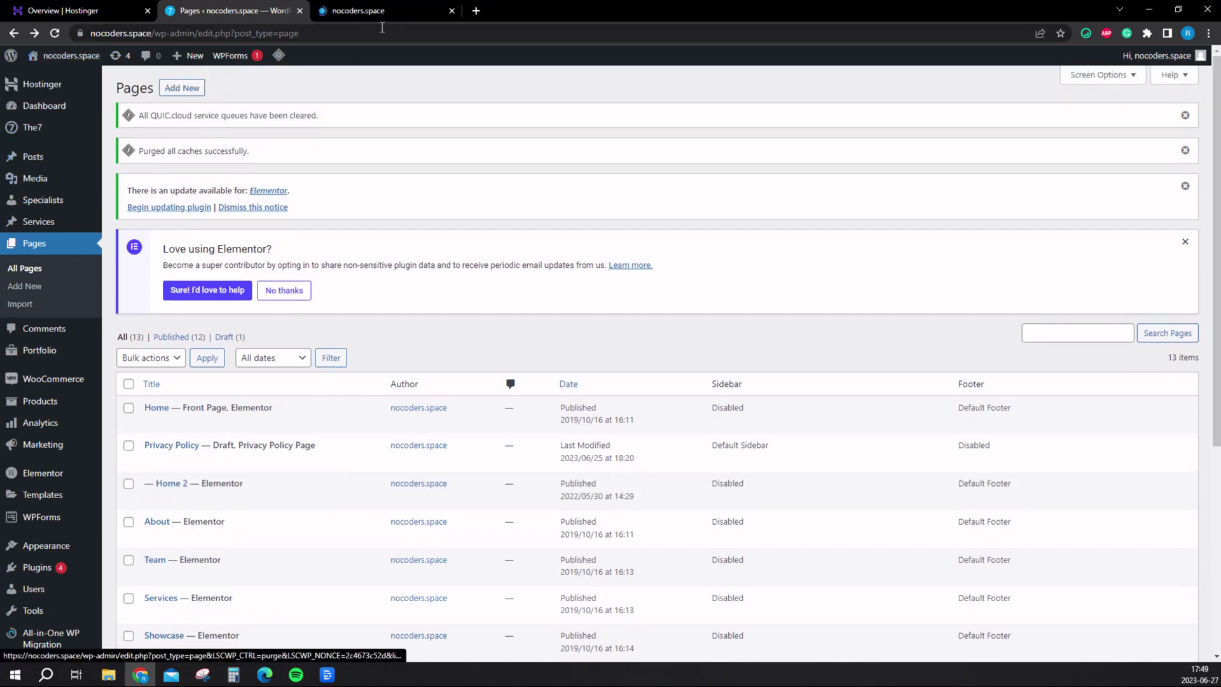
{"action": "left_click", "coordinate": [397, 10]}
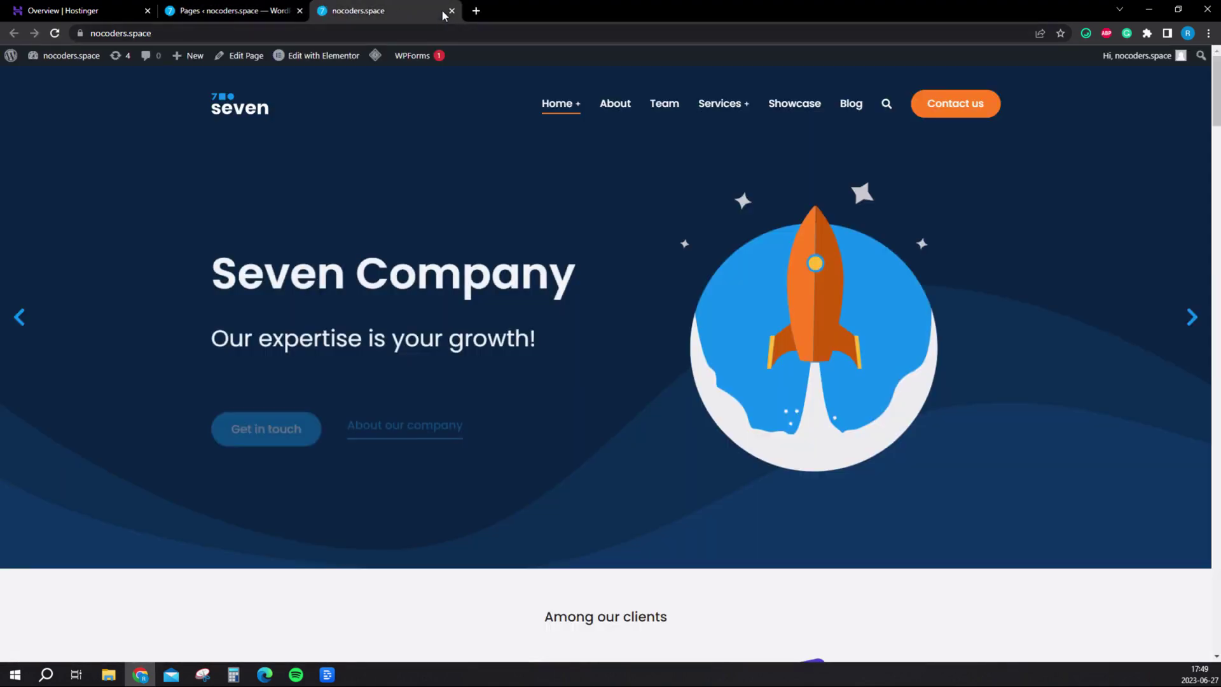
{"action": "left_click", "coordinate": [447, 12]}
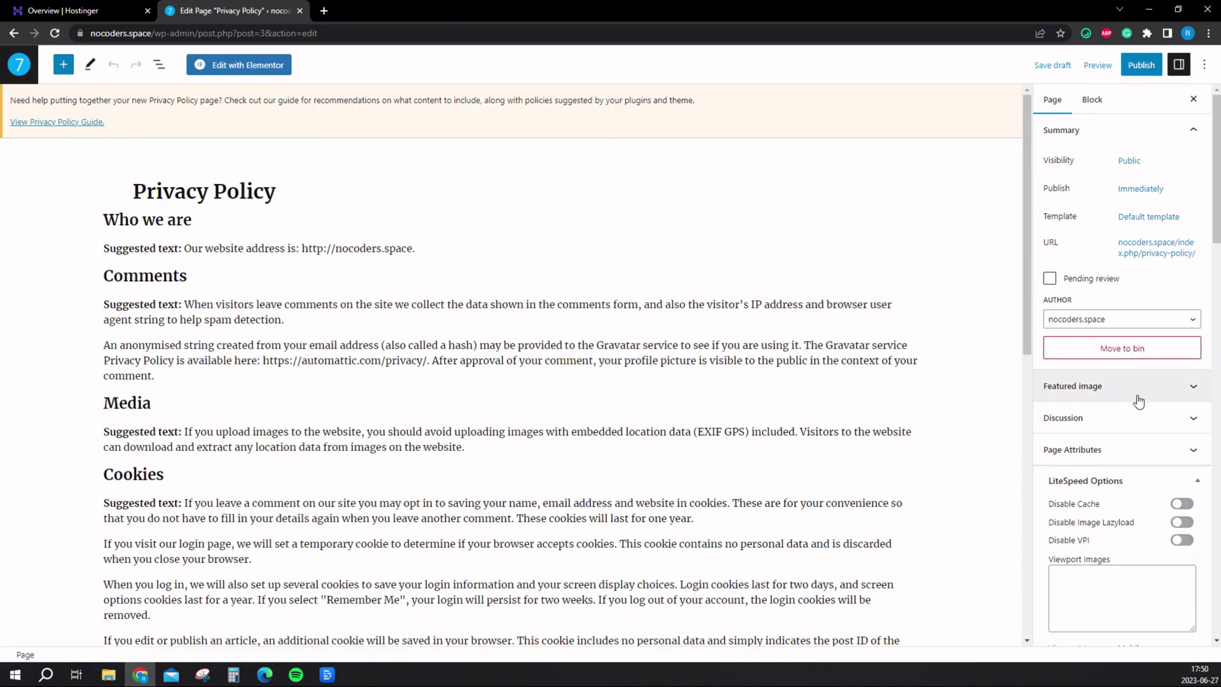
{"action": "key", "text": "alt+Left"}
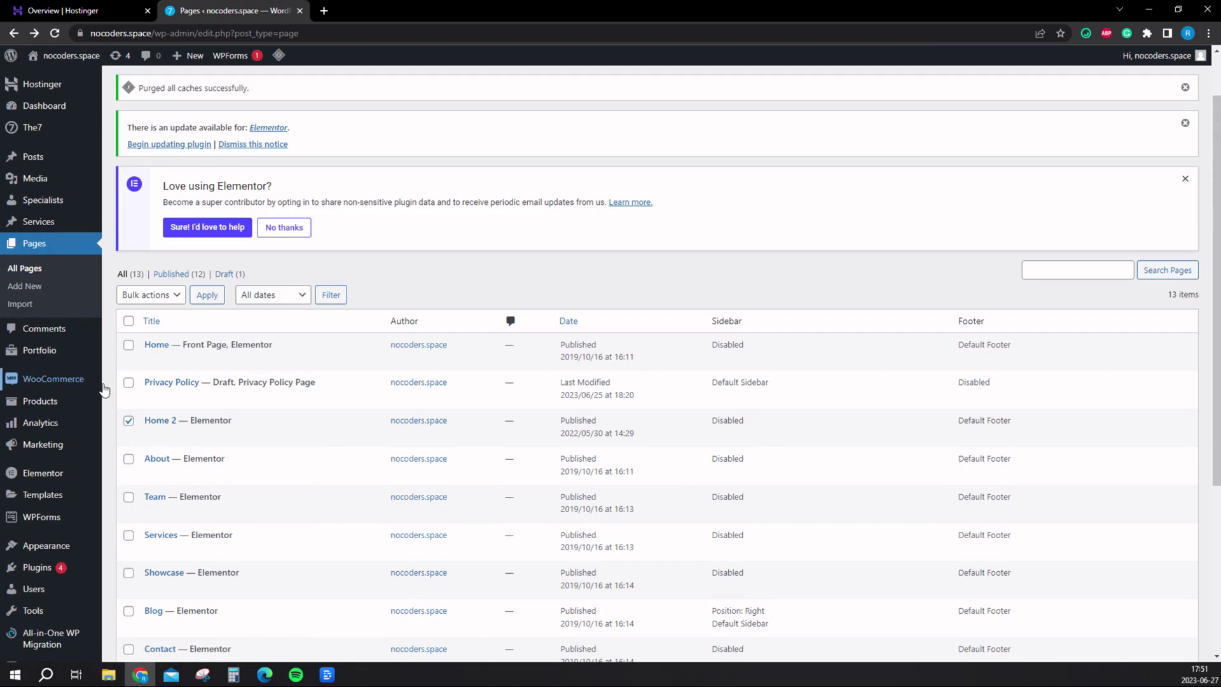
- Choose Home 2 as the homepage in the Customiser's Homepage Settings and publish
{"action": "mouse_move", "coordinate": [63, 545]}
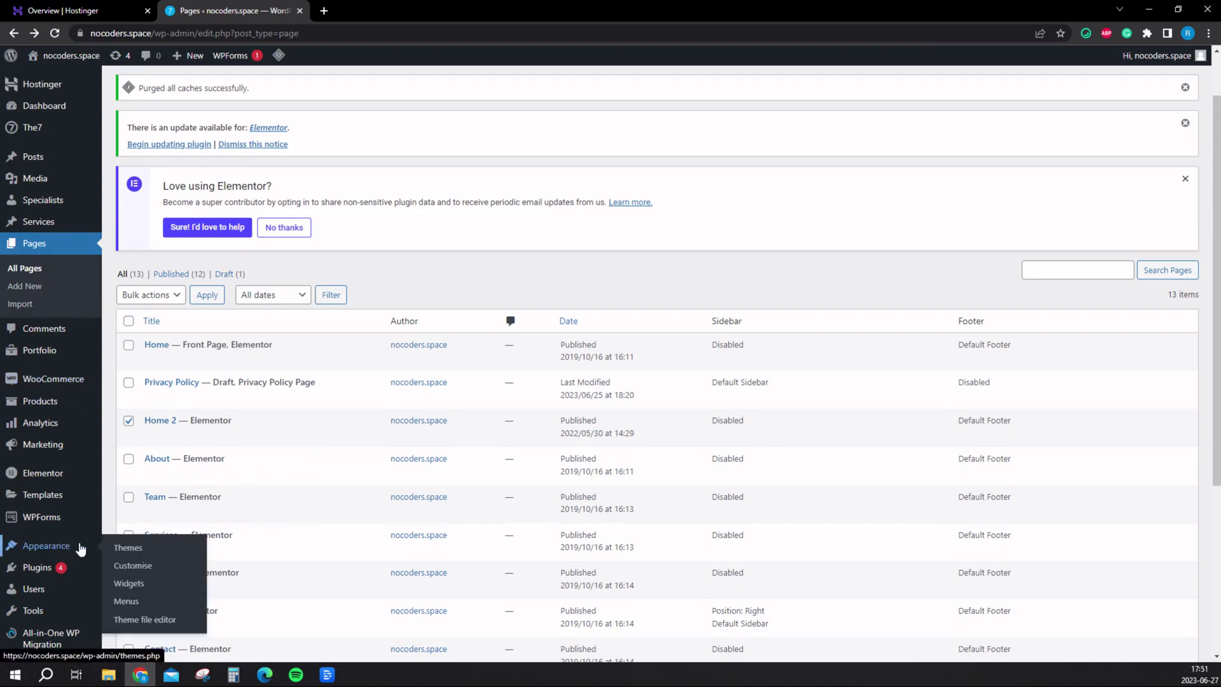
{"action": "left_click", "coordinate": [141, 567]}
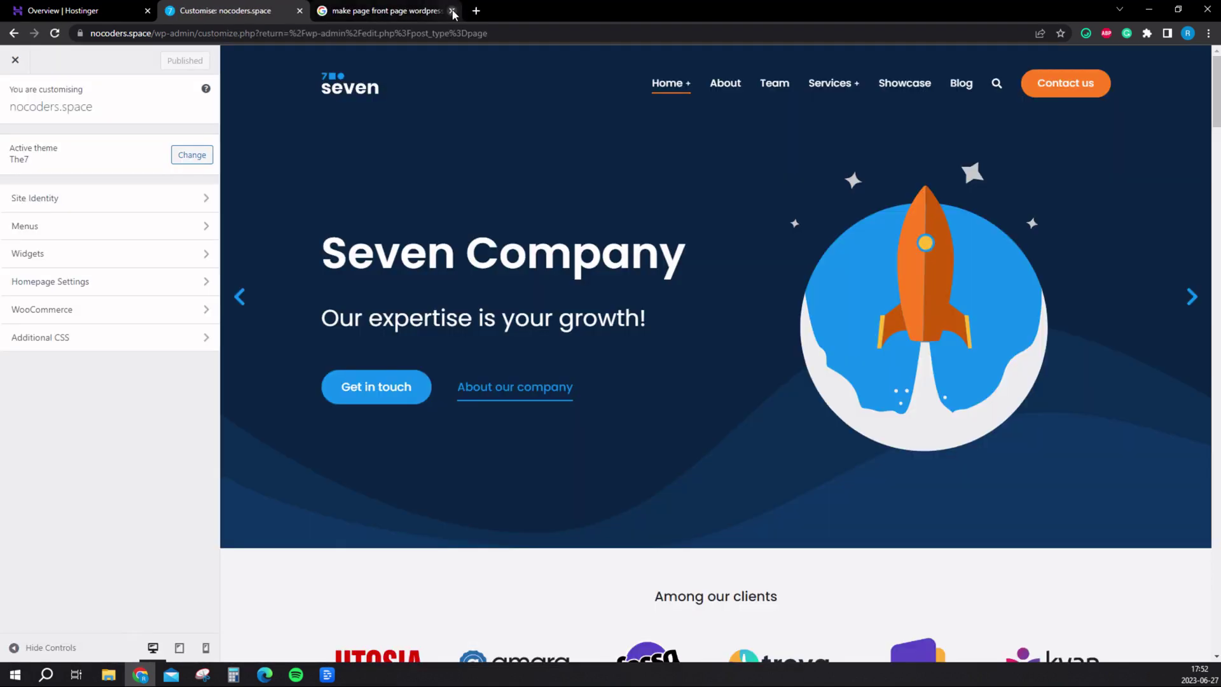
{"action": "left_click", "coordinate": [125, 287]}
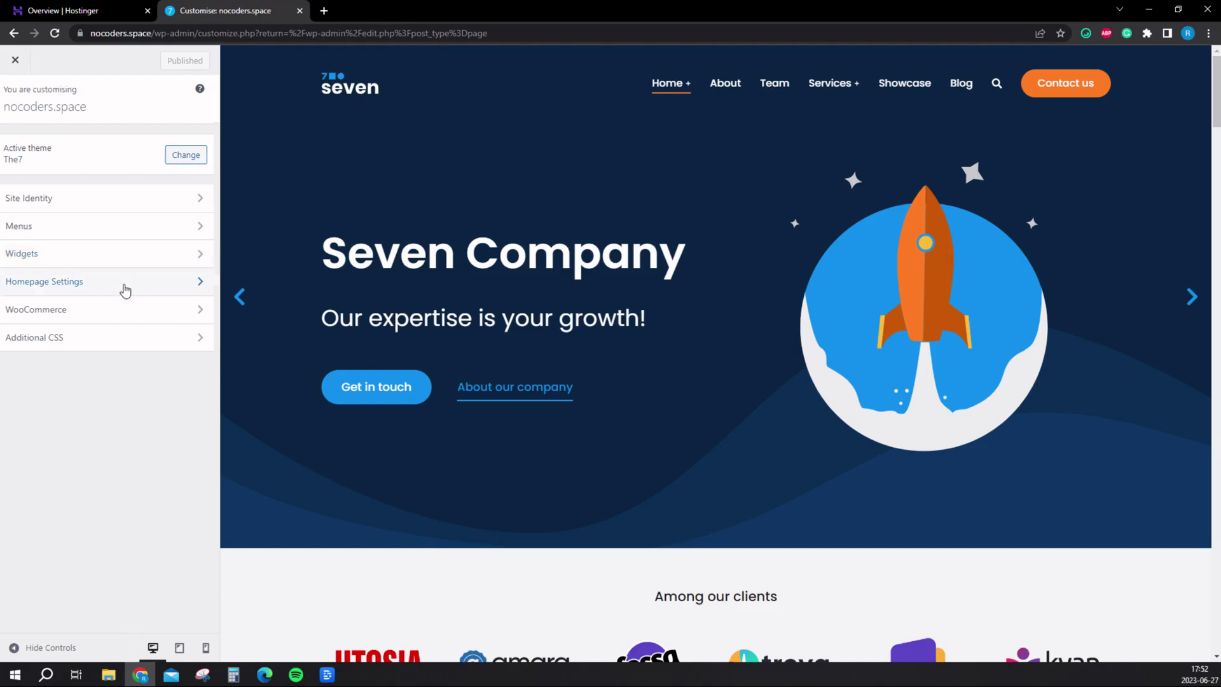
{"action": "left_click", "coordinate": [101, 321]}
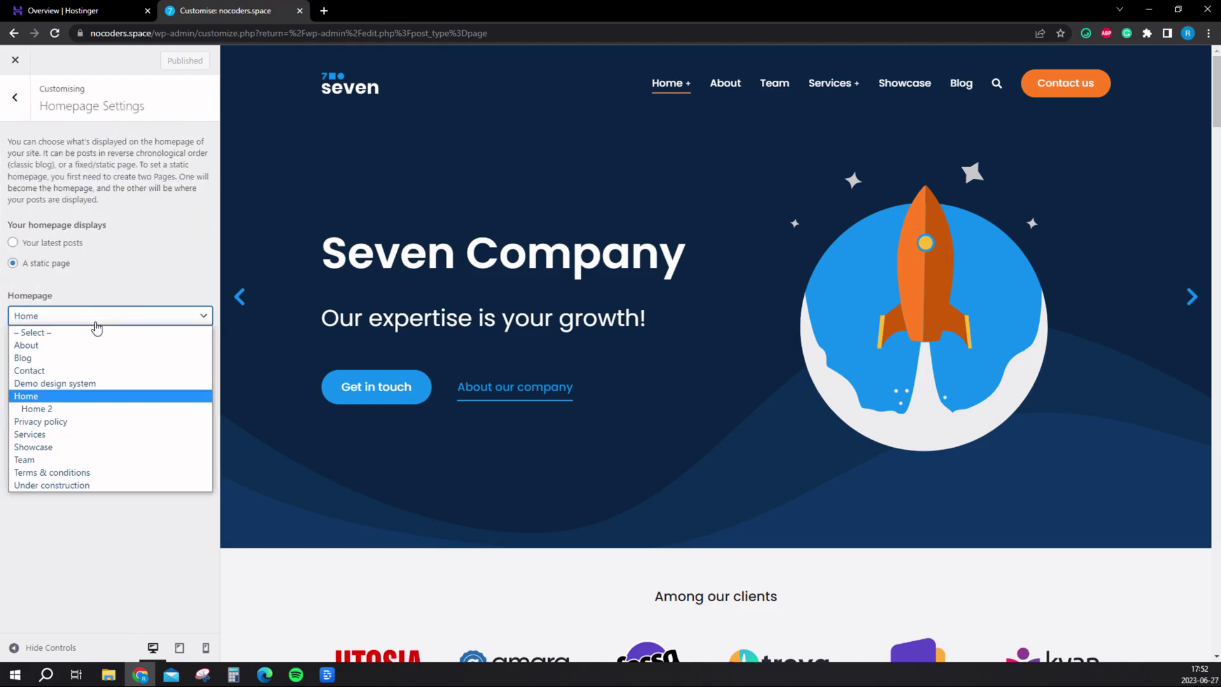
{"action": "left_click", "coordinate": [82, 408]}
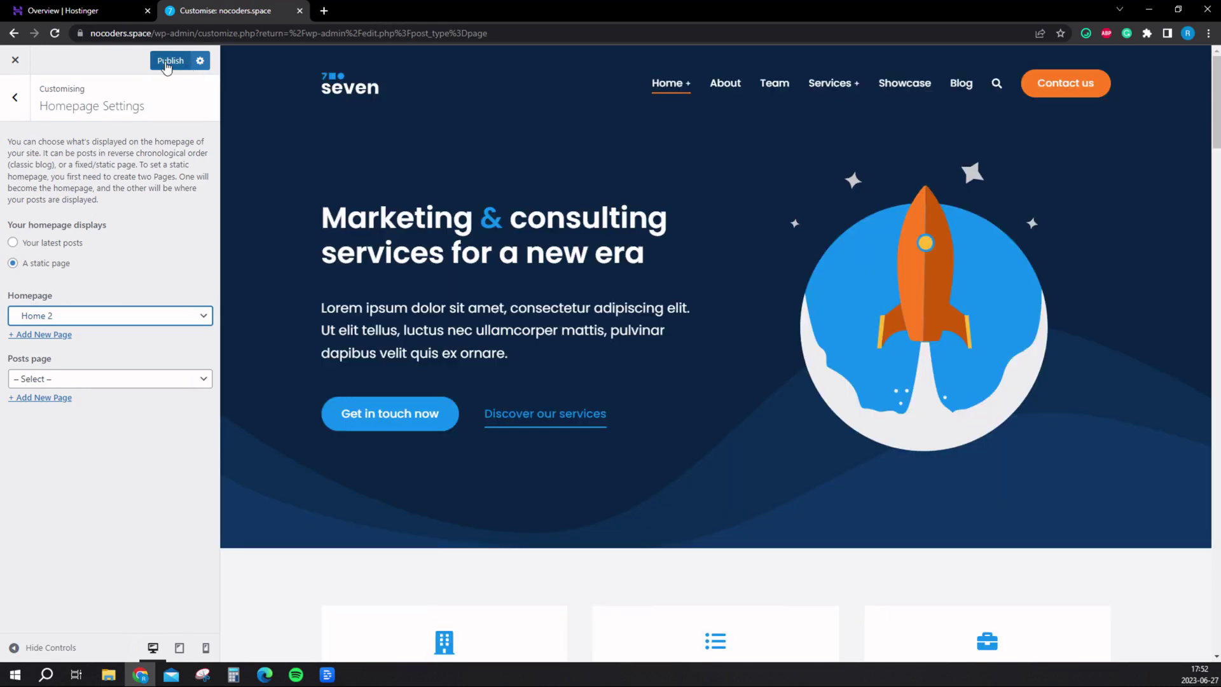
{"action": "left_click", "coordinate": [168, 64]}
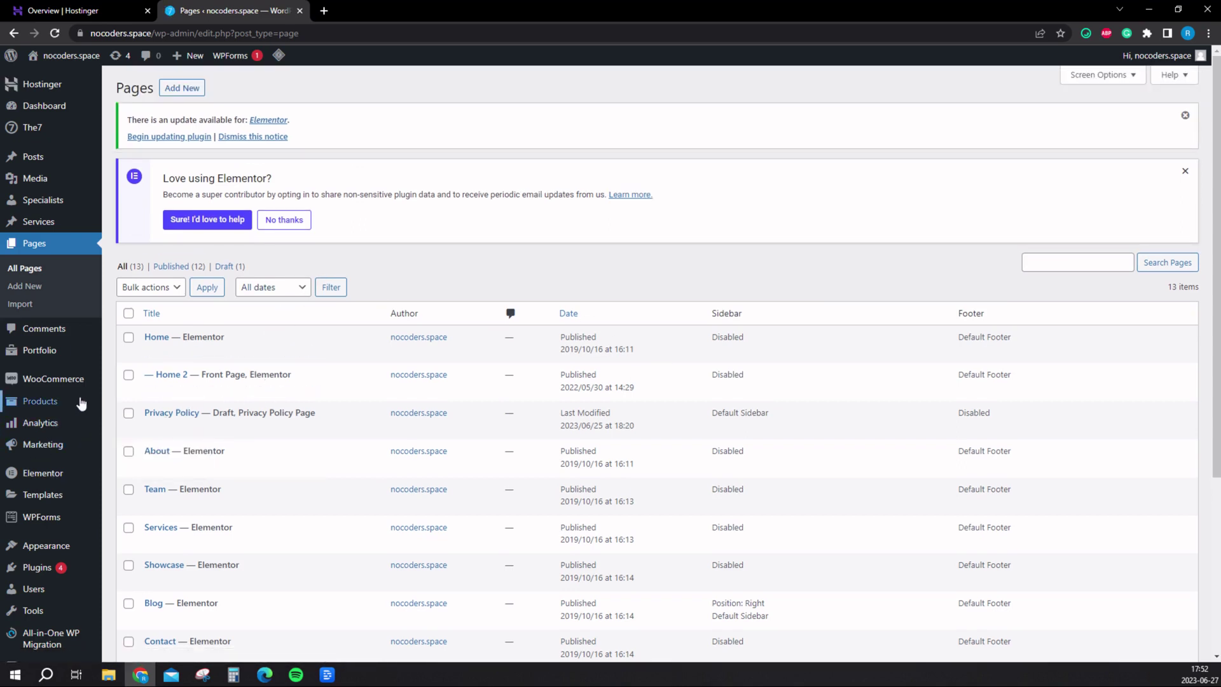
- Load the Main menu in the navigation menus editor
{"action": "mouse_move", "coordinate": [98, 550]}
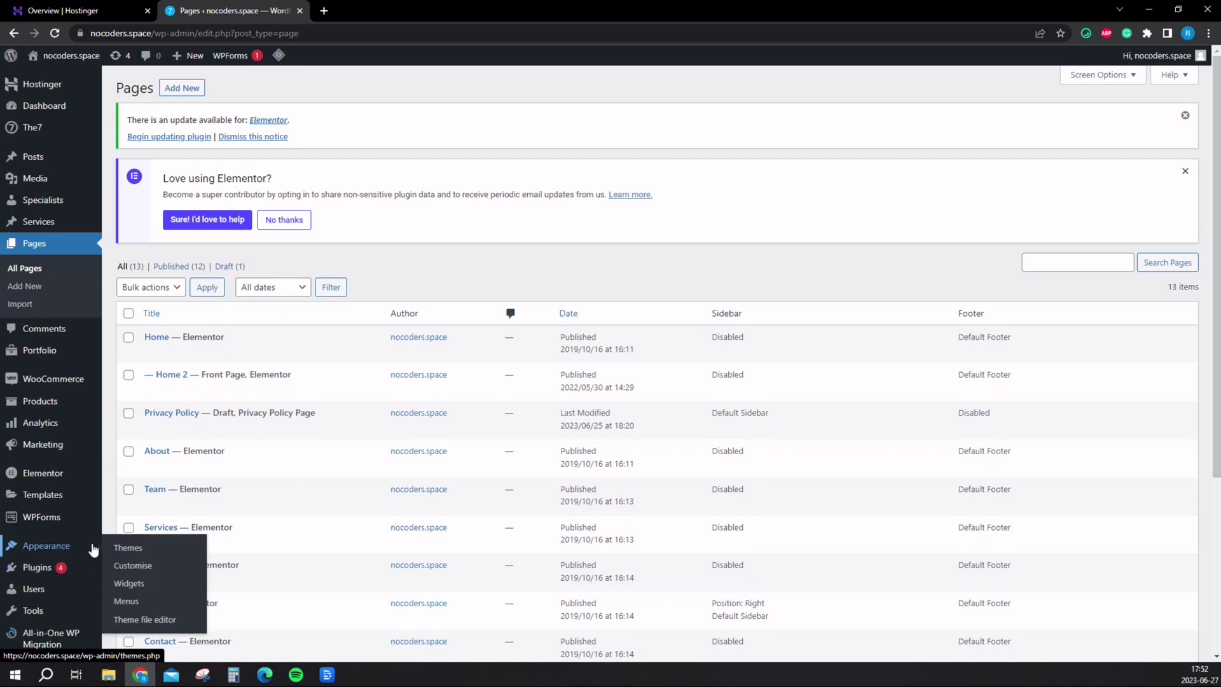
{"action": "left_click", "coordinate": [126, 601]}
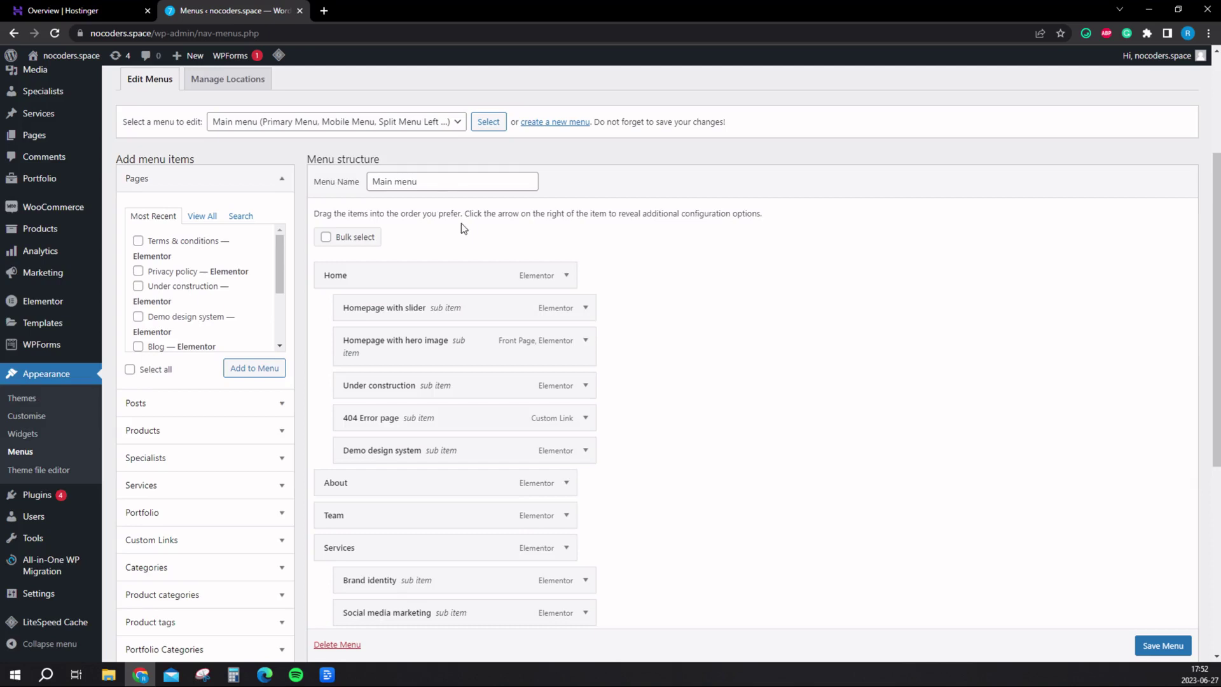
{"action": "left_click", "coordinate": [301, 183]}
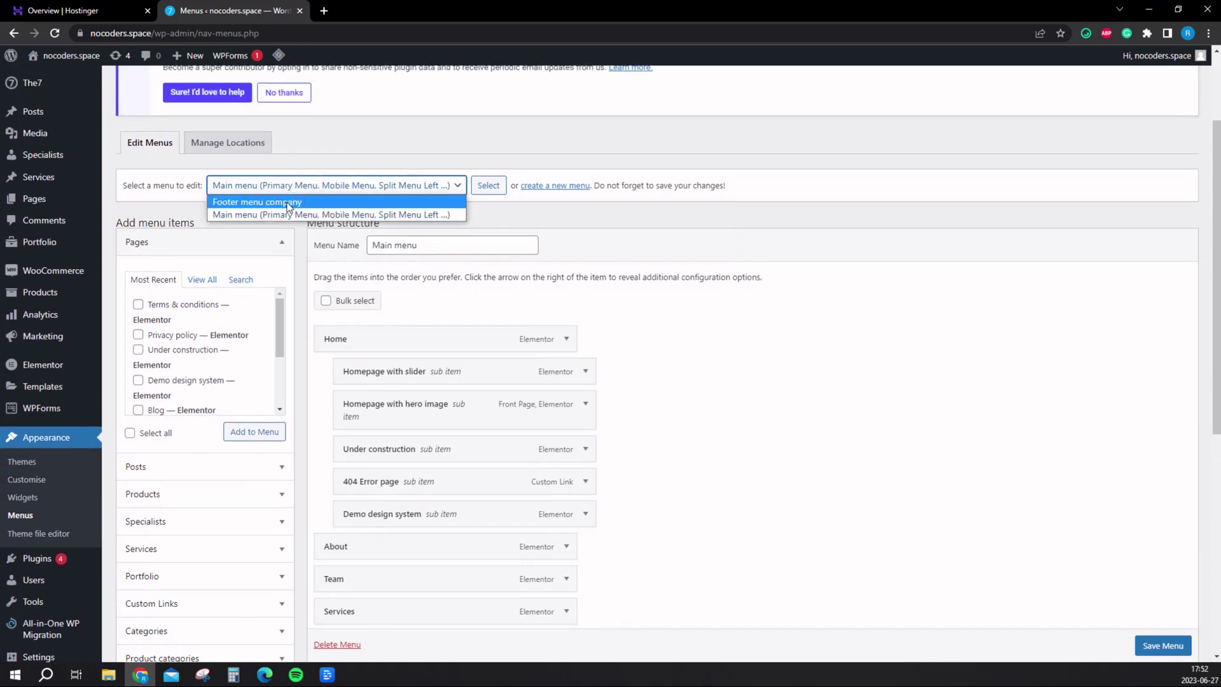
{"action": "left_click", "coordinate": [288, 203]}
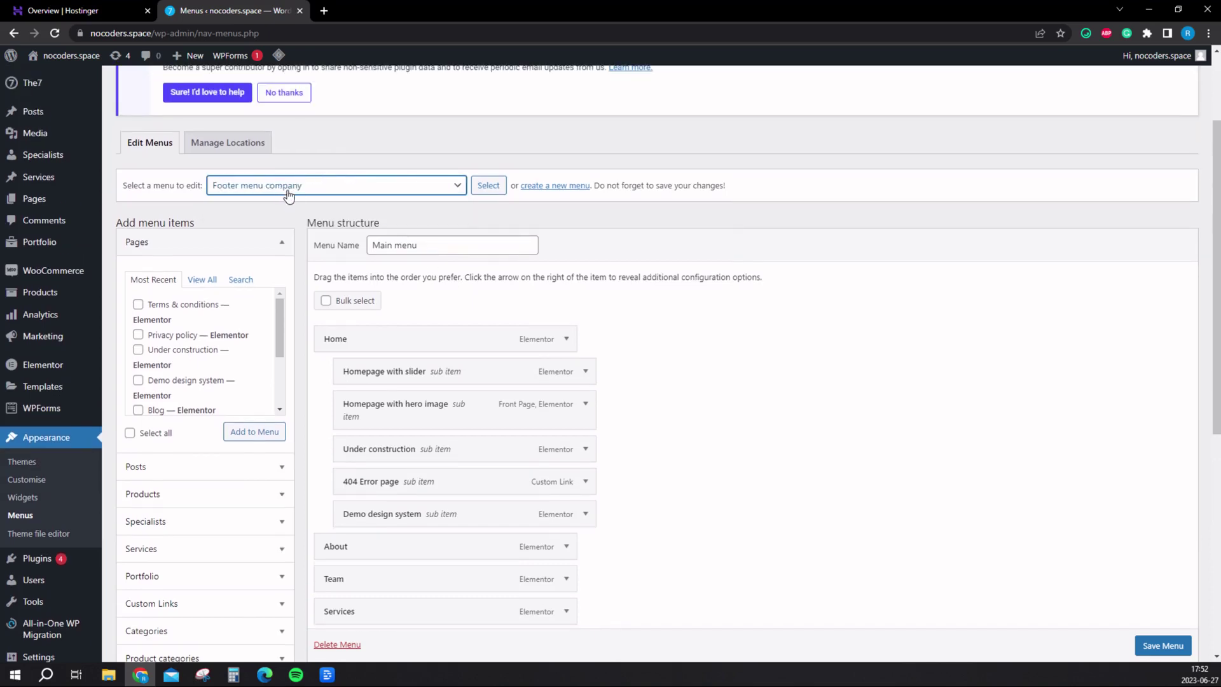
{"action": "left_click", "coordinate": [297, 188]}
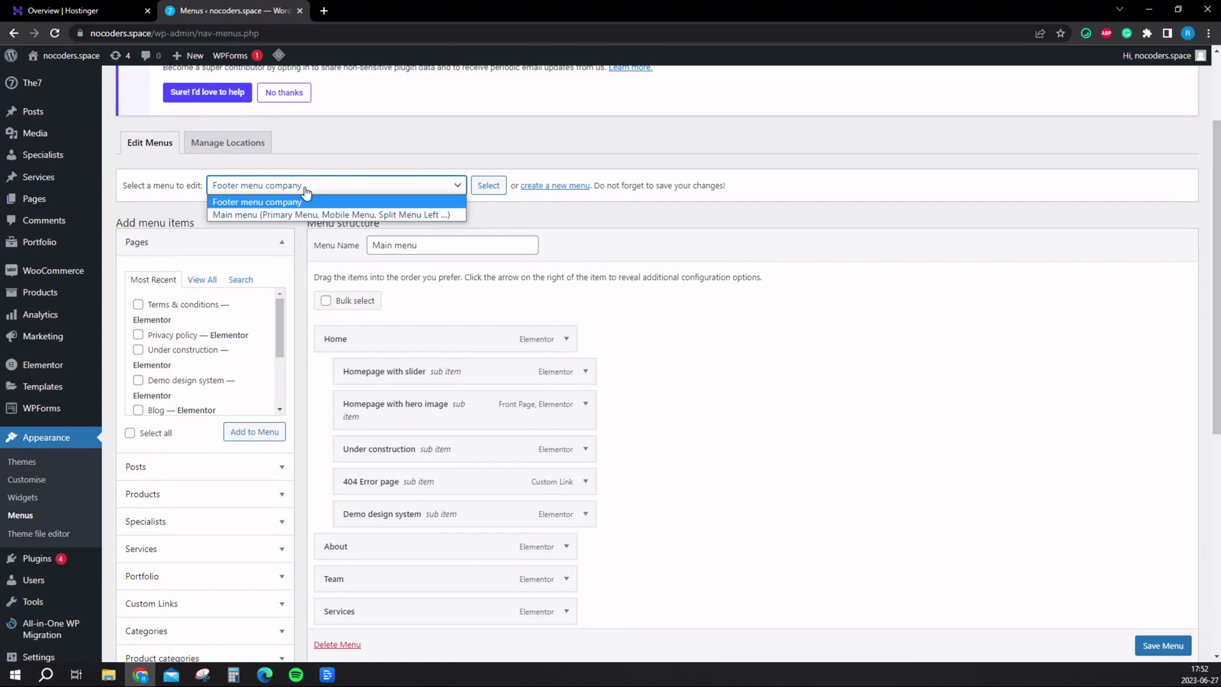
{"action": "left_click", "coordinate": [277, 215]}
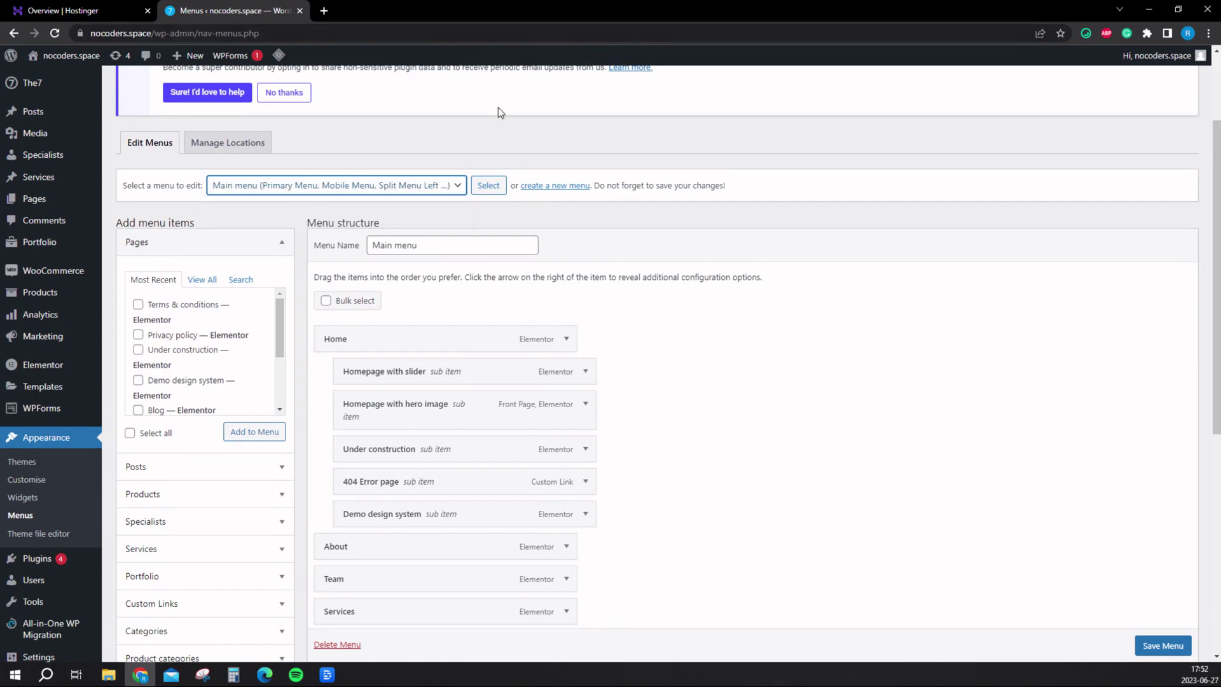
{"action": "left_click", "coordinate": [485, 188]}
- Remove the Team item from the Main menu
{"action": "scroll", "coordinate": [627, 354], "scroll_direction": "down", "scroll_amount": 5}
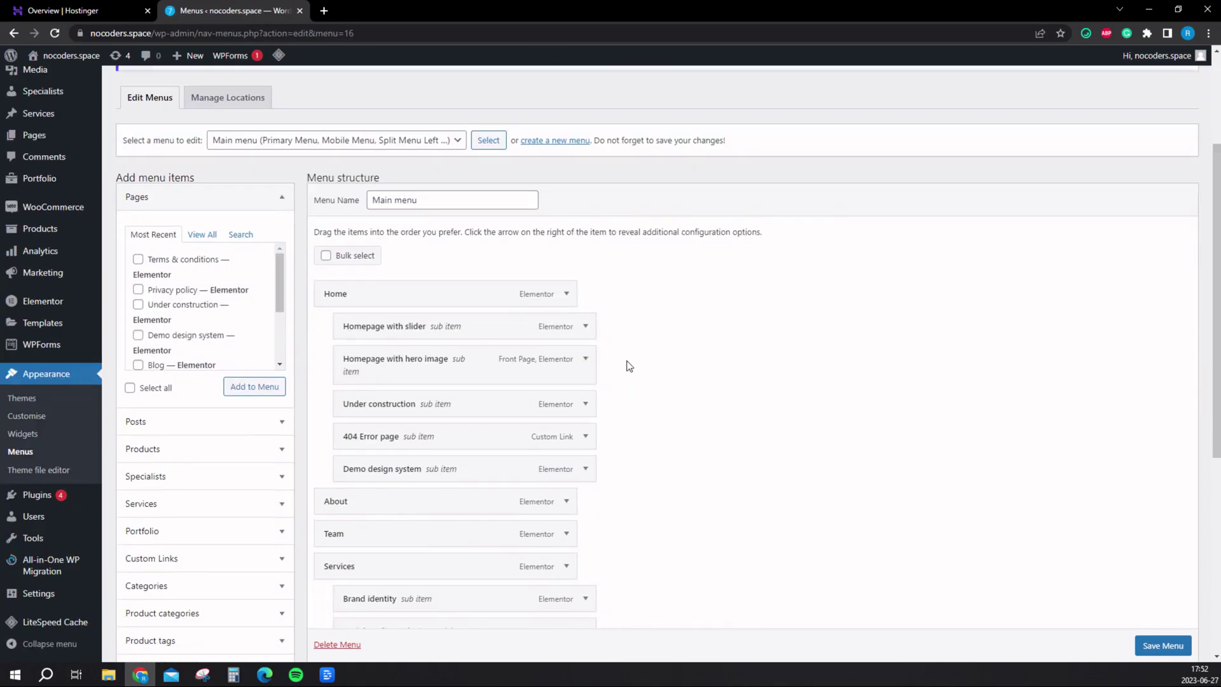
{"action": "left_click", "coordinate": [567, 389]}
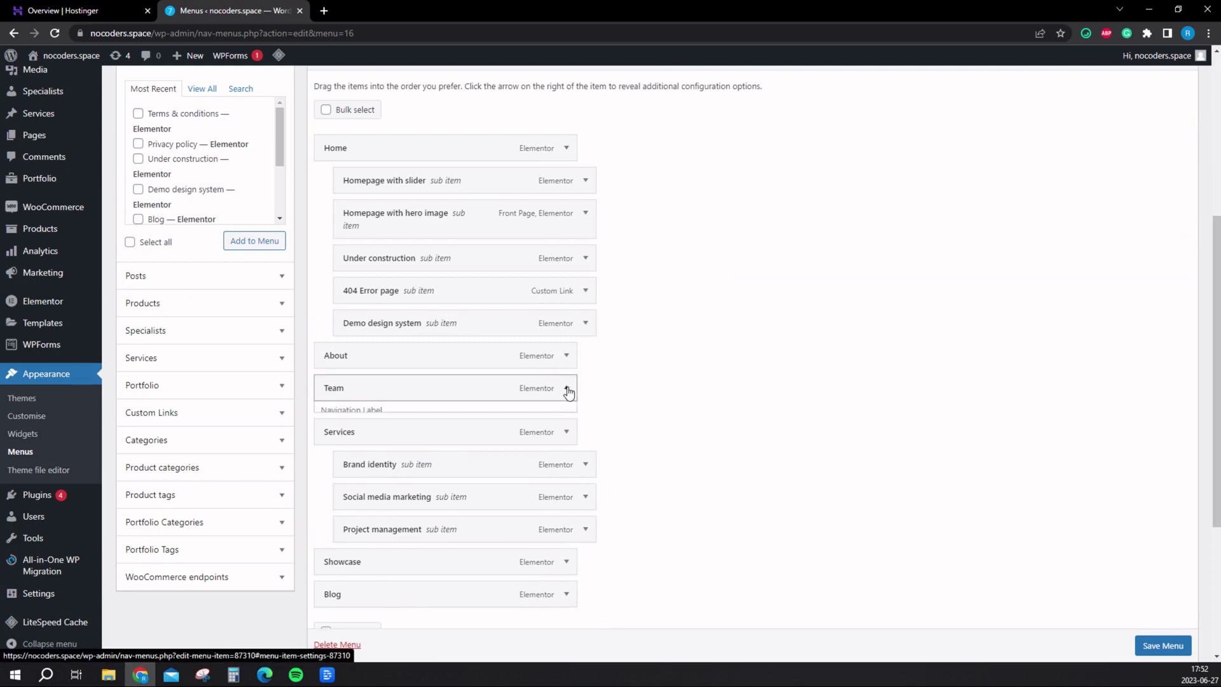
{"action": "left_click", "coordinate": [337, 525]}
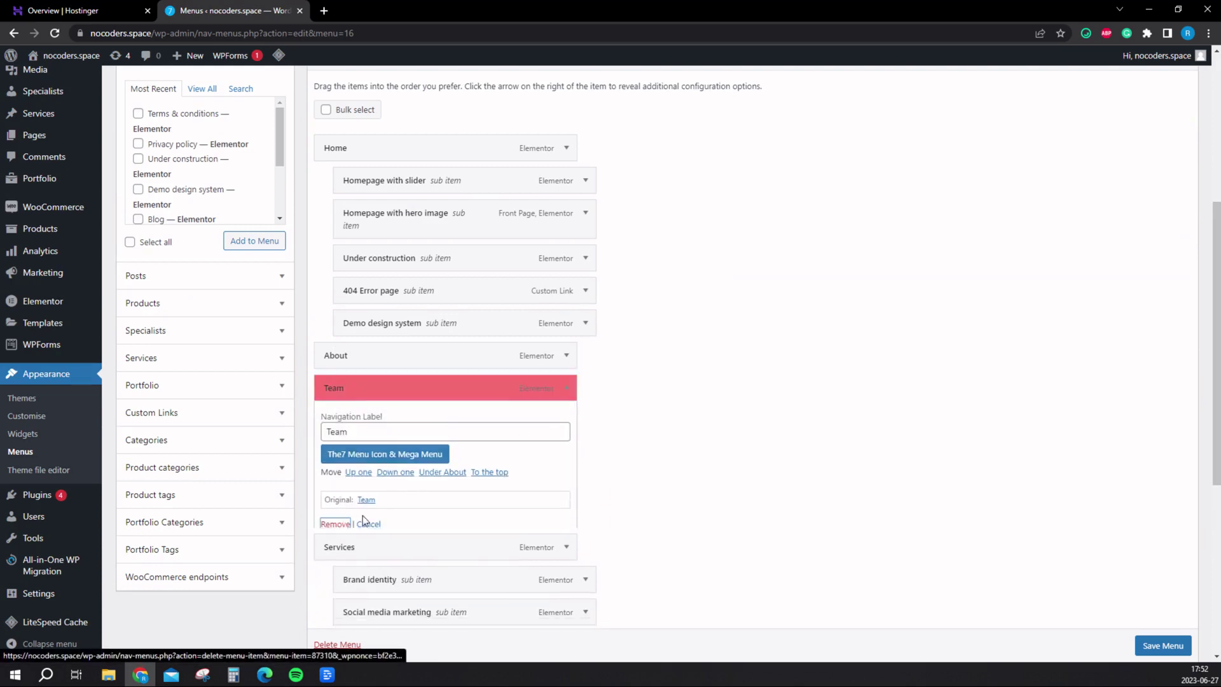
- Rename the About item's navigation label to 'CHANGED TITLE' and save the menu
{"action": "left_click", "coordinate": [566, 356]}
{"action": "left_click", "coordinate": [390, 398]}
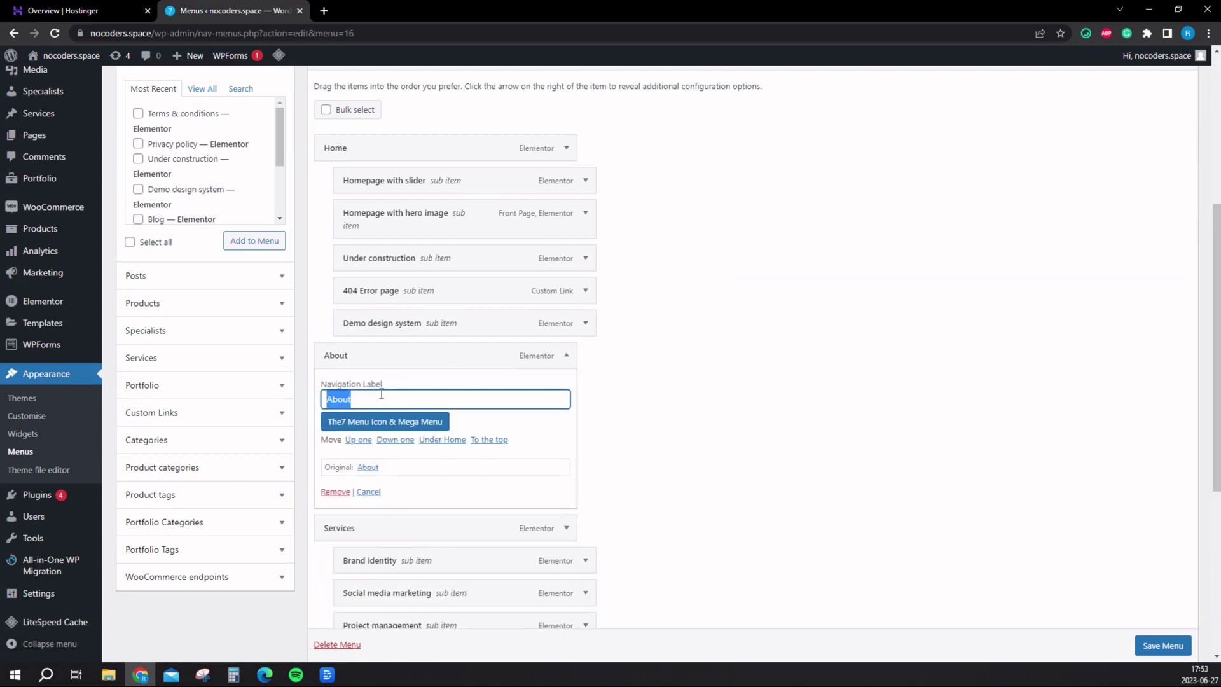
{"action": "type", "text": "CHANGED TITLE"}
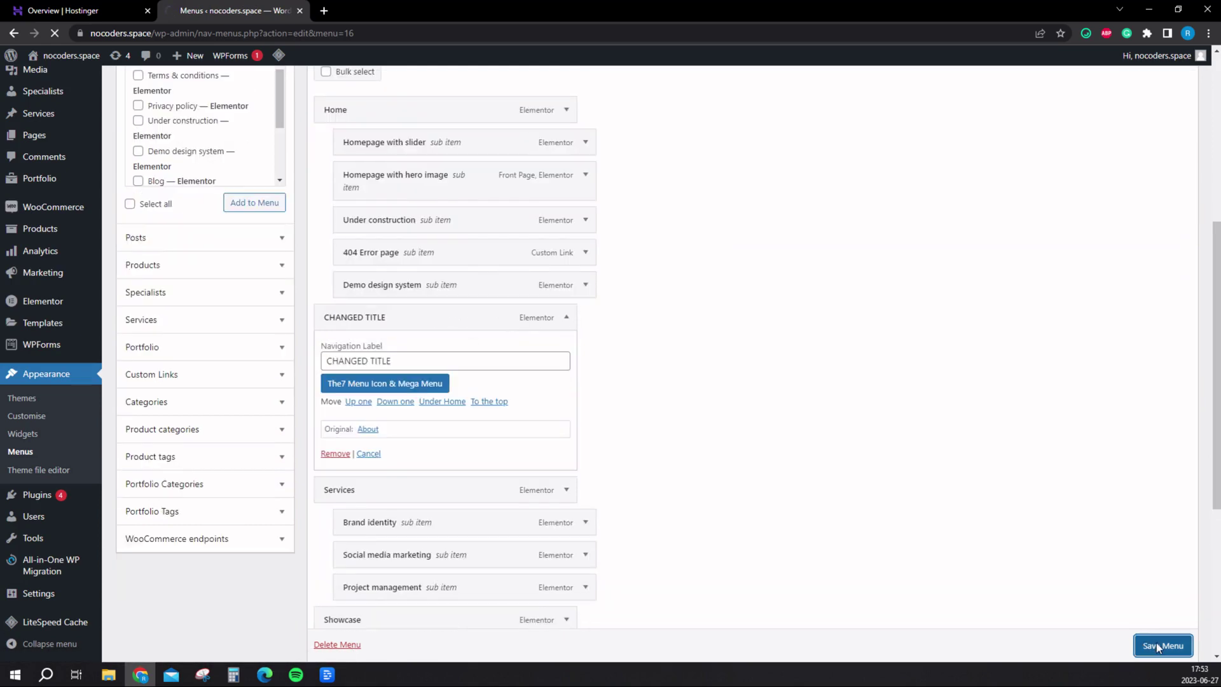
{"action": "left_click", "coordinate": [1156, 644]}
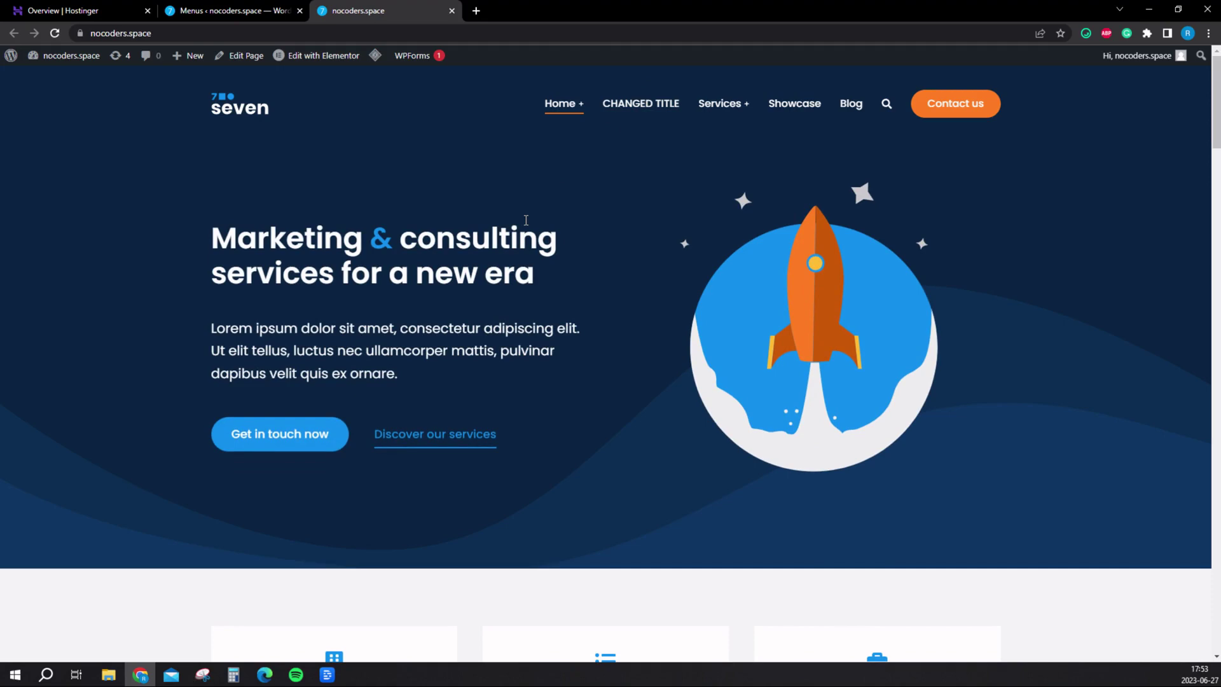
- Scroll down the live homepage to the footer's Company menu
{"action": "scroll", "coordinate": [526, 229], "scroll_direction": "down", "scroll_amount": 7}
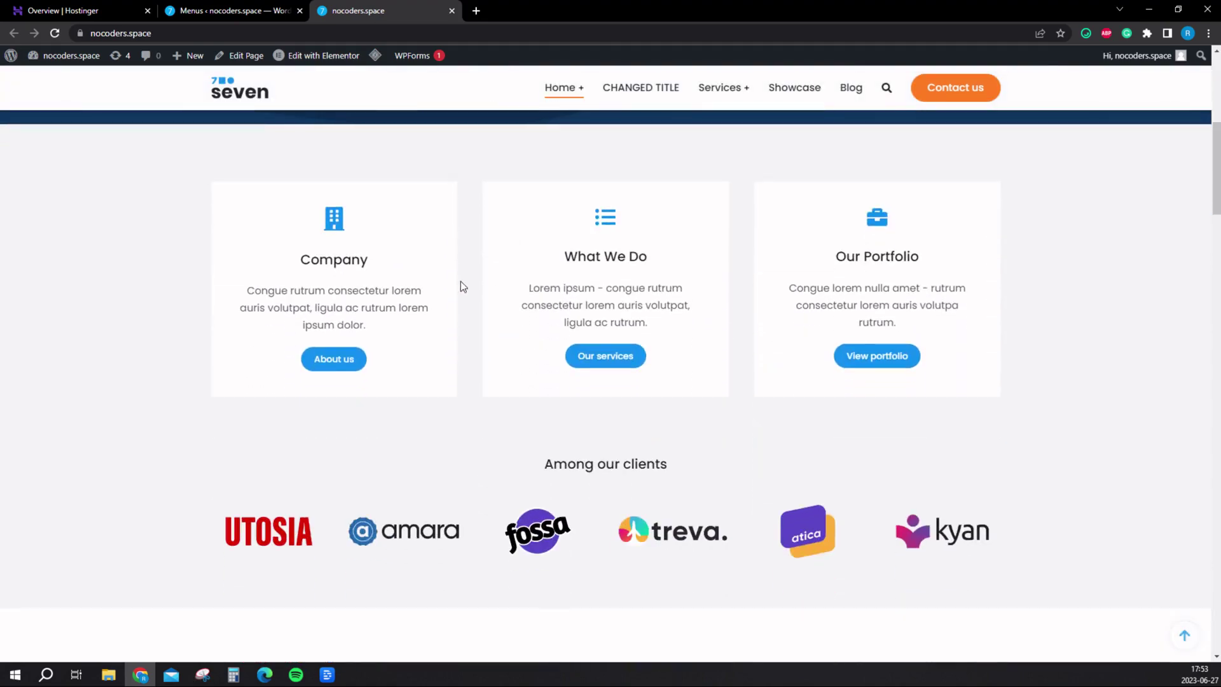
{"action": "scroll", "coordinate": [447, 300], "scroll_direction": "down", "scroll_amount": 2}
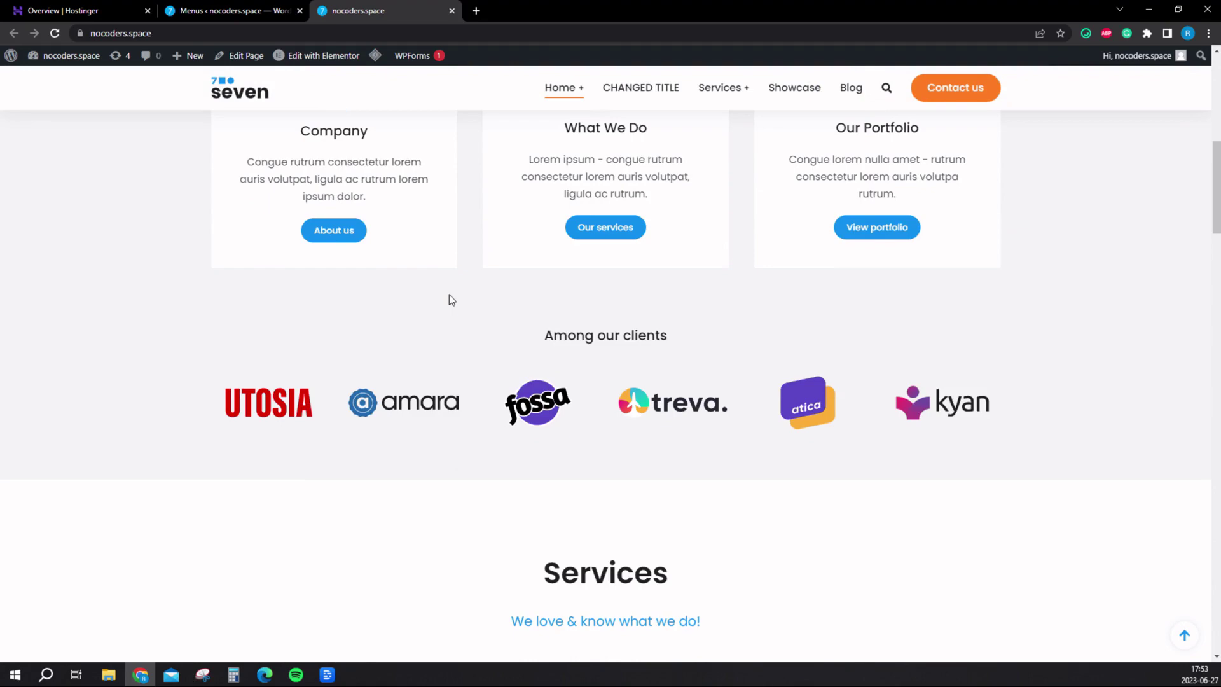
{"action": "scroll", "coordinate": [438, 288], "scroll_direction": "down", "scroll_amount": 8}
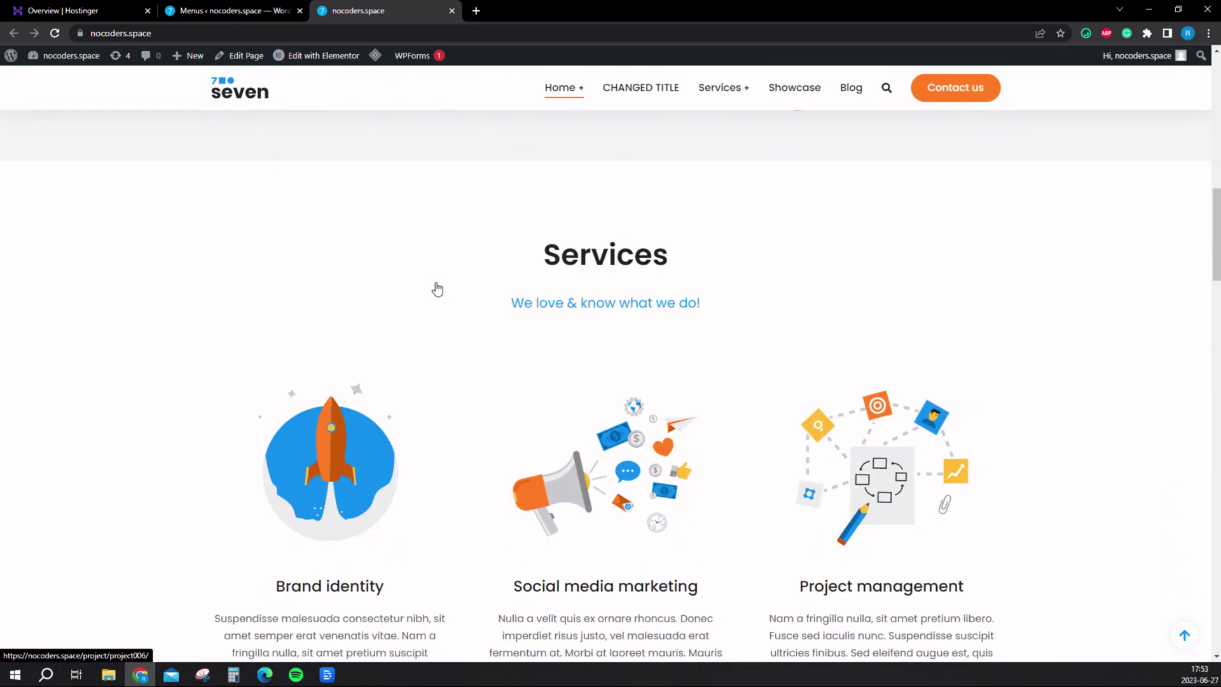
{"action": "scroll", "coordinate": [436, 287], "scroll_direction": "down", "scroll_amount": 15}
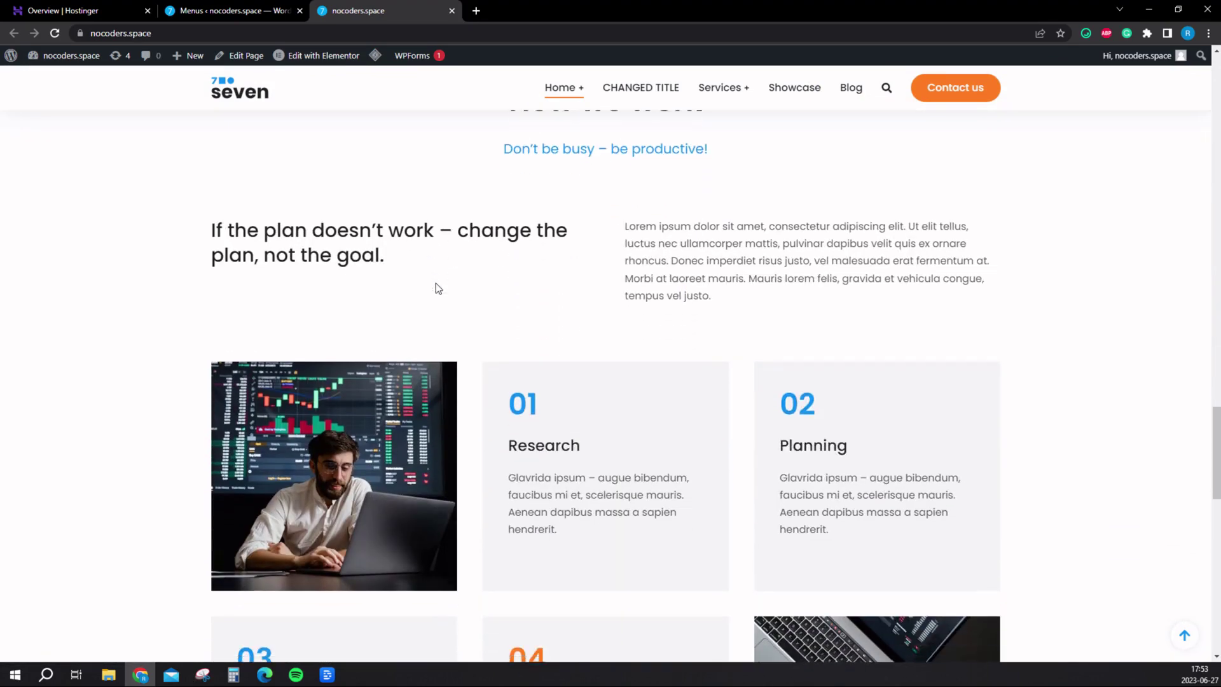
{"action": "scroll", "coordinate": [437, 290], "scroll_direction": "down", "scroll_amount": 6}
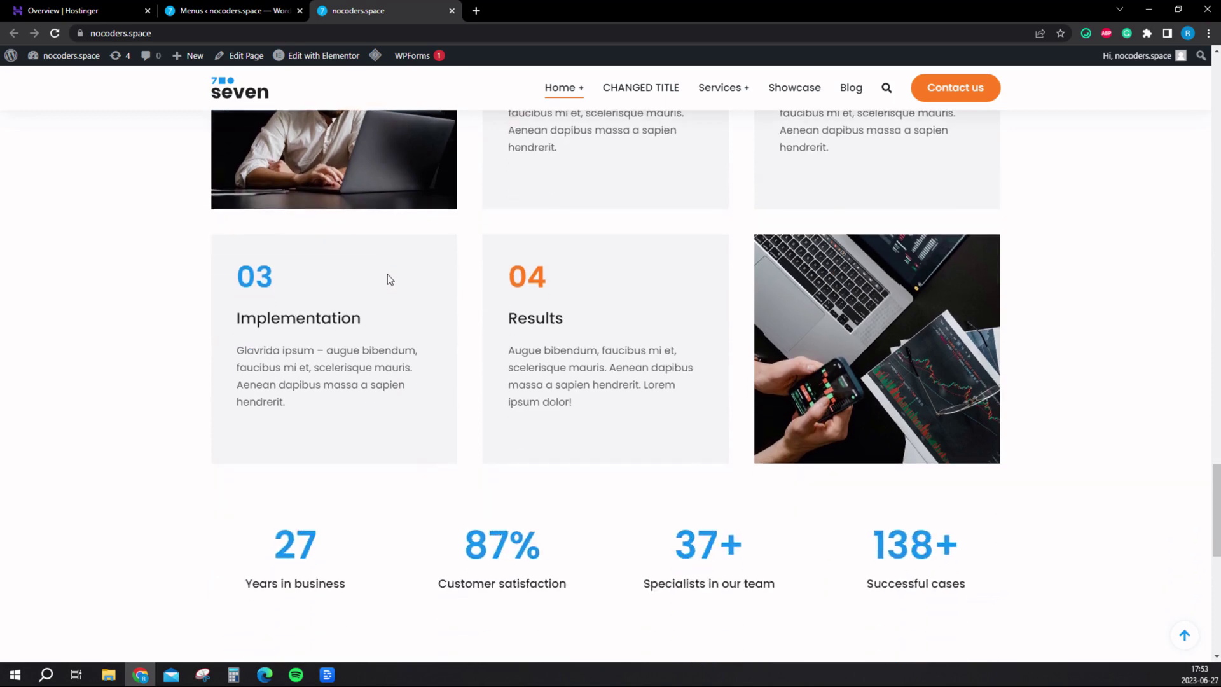
{"action": "scroll", "coordinate": [338, 267], "scroll_direction": "down", "scroll_amount": 8}
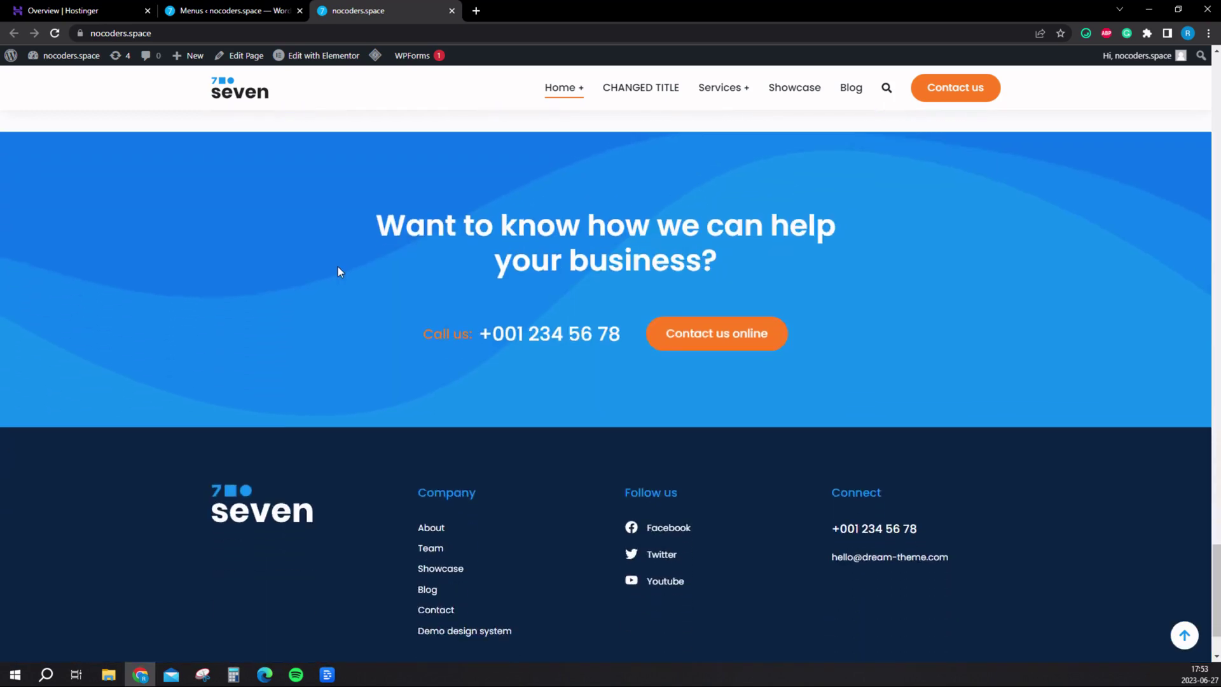